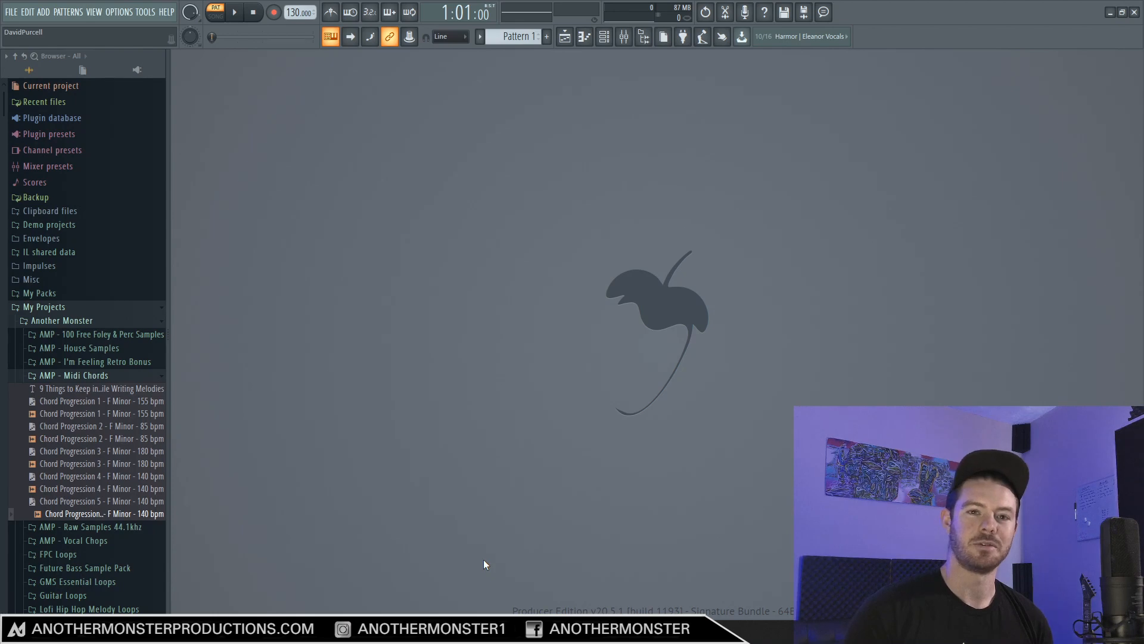
# Open the Kick channel's piano roll and set its scale highlighting to Minor Natural (Aeolian)
pyautogui.moveTo(89, 451); pyautogui.dragTo(628, 156)
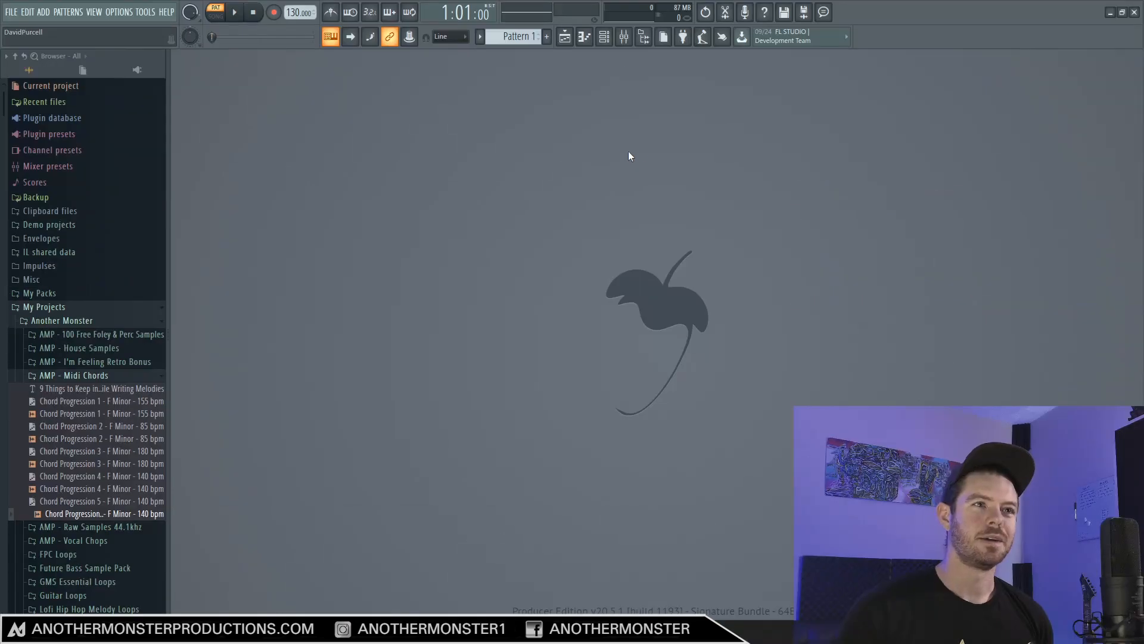
pyautogui.click(585, 37)
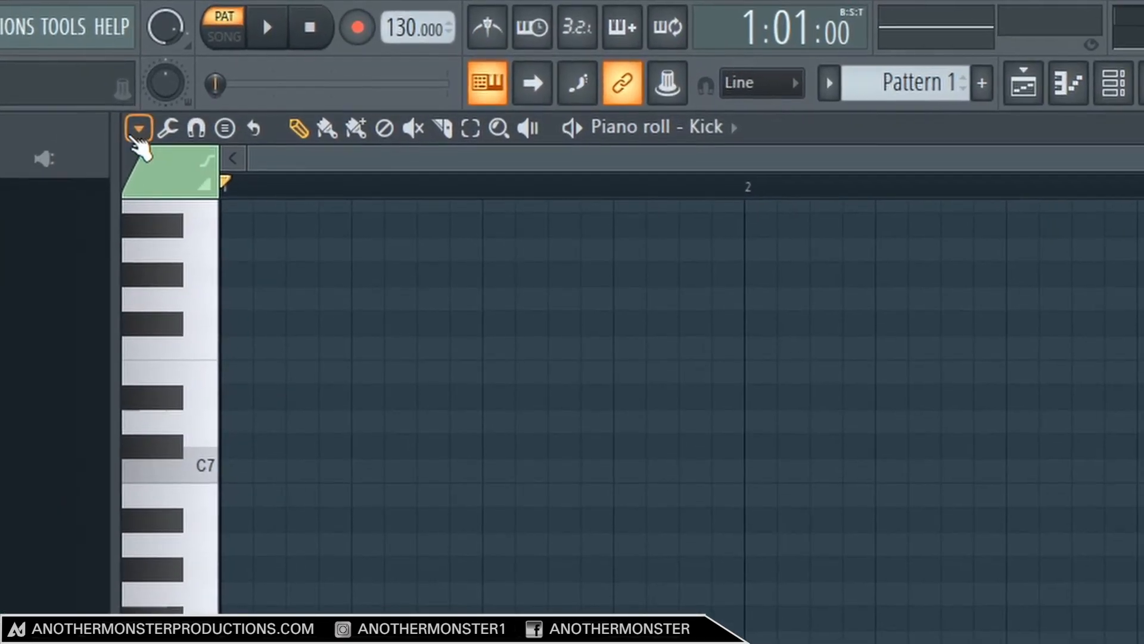
pyautogui.click(152, 102)
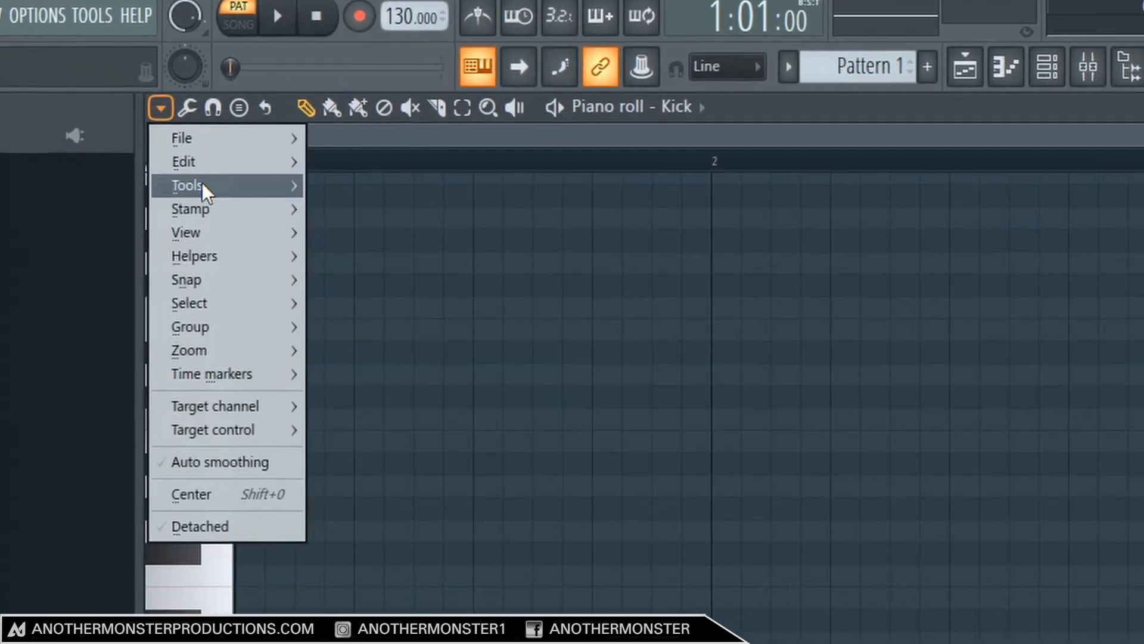
pyautogui.moveTo(216, 237)
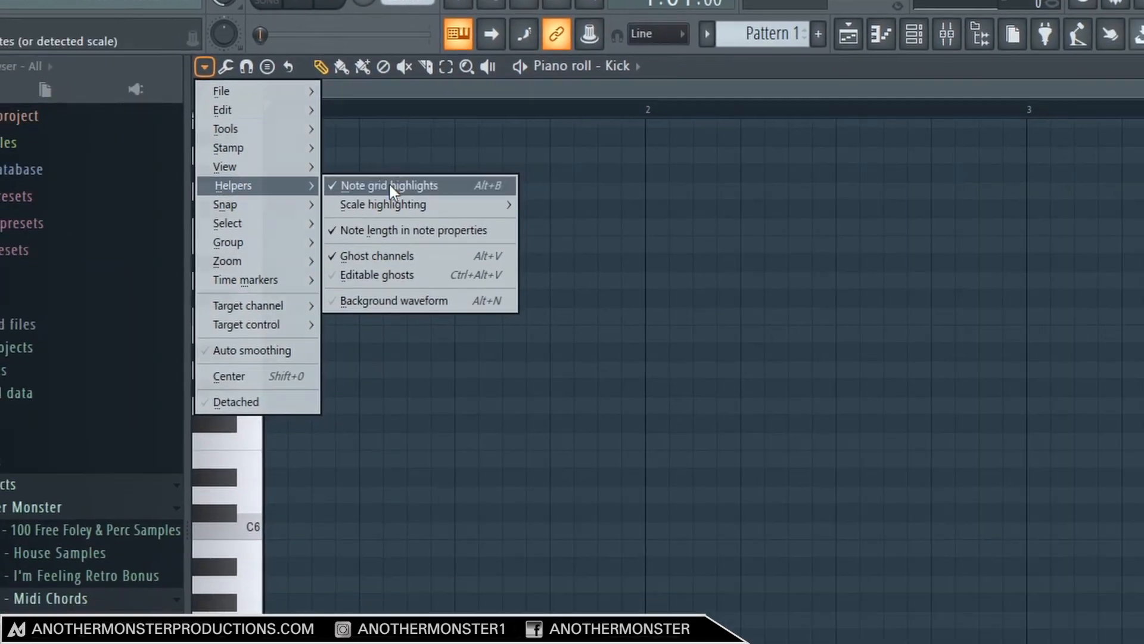
pyautogui.moveTo(387, 185)
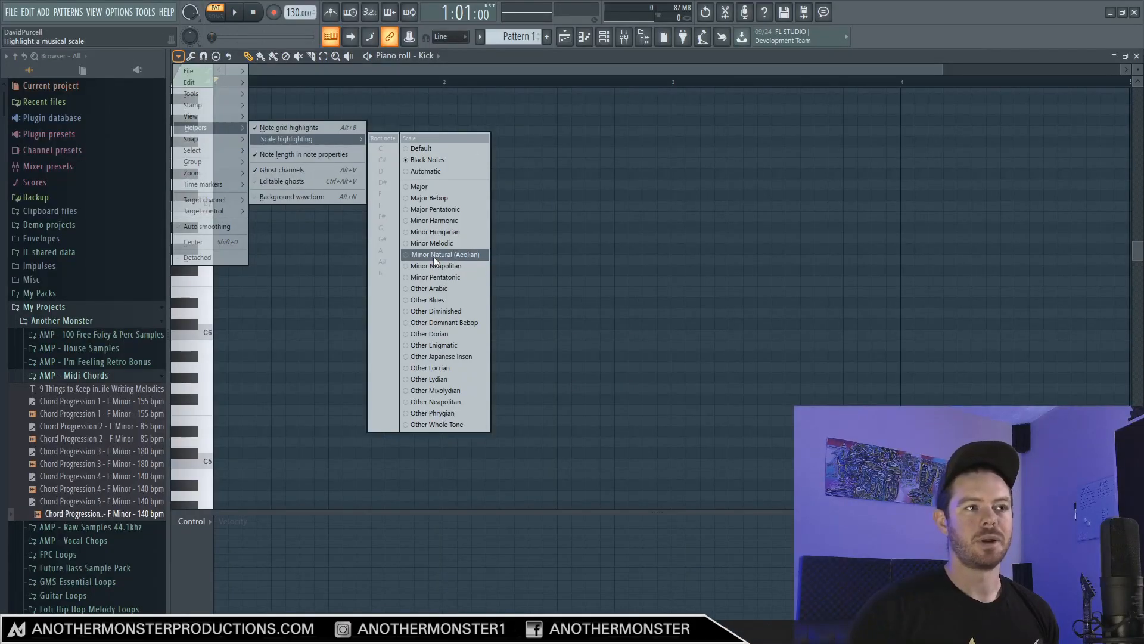
pyautogui.click(434, 256)
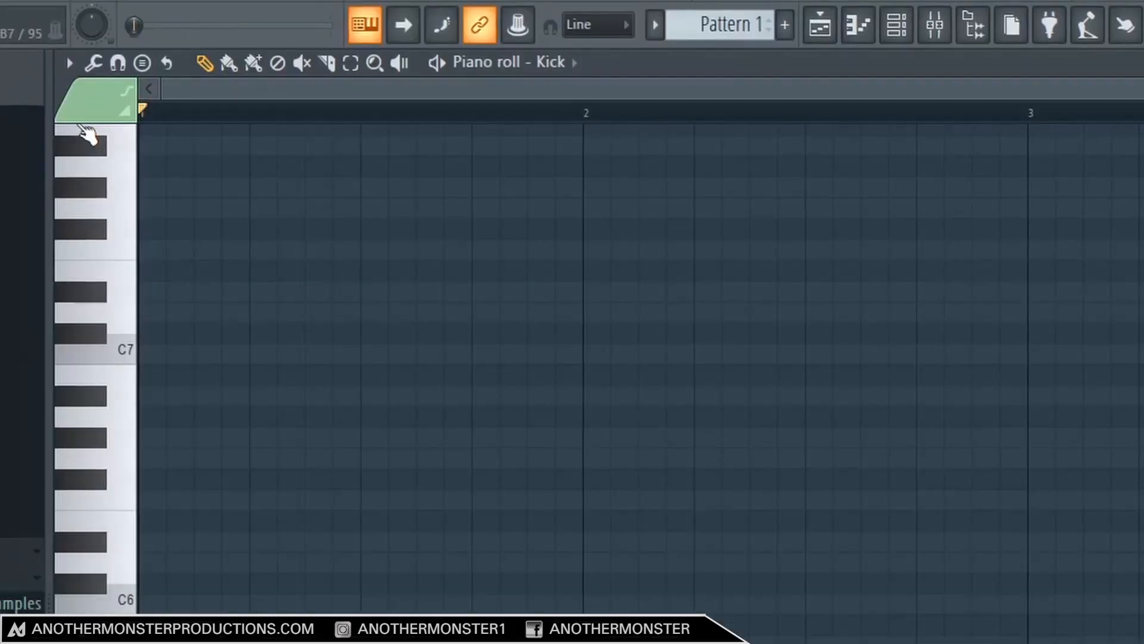
# Set the root note of the piano roll's scale highlighting to F
pyautogui.click(64, 64)
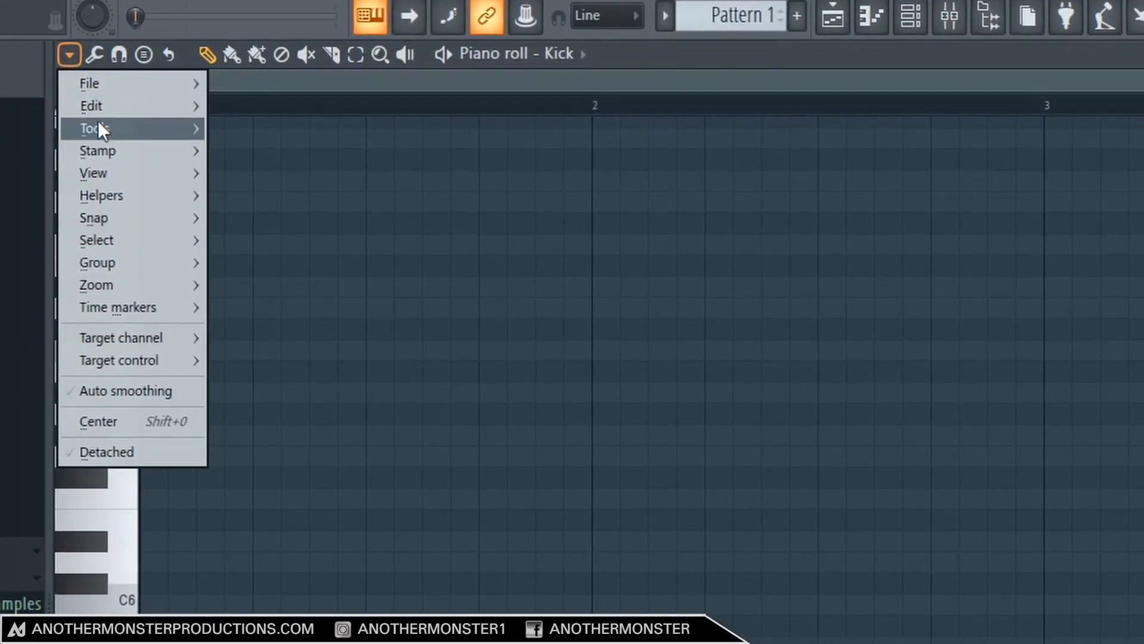
pyautogui.moveTo(103, 191)
pyautogui.moveTo(301, 215)
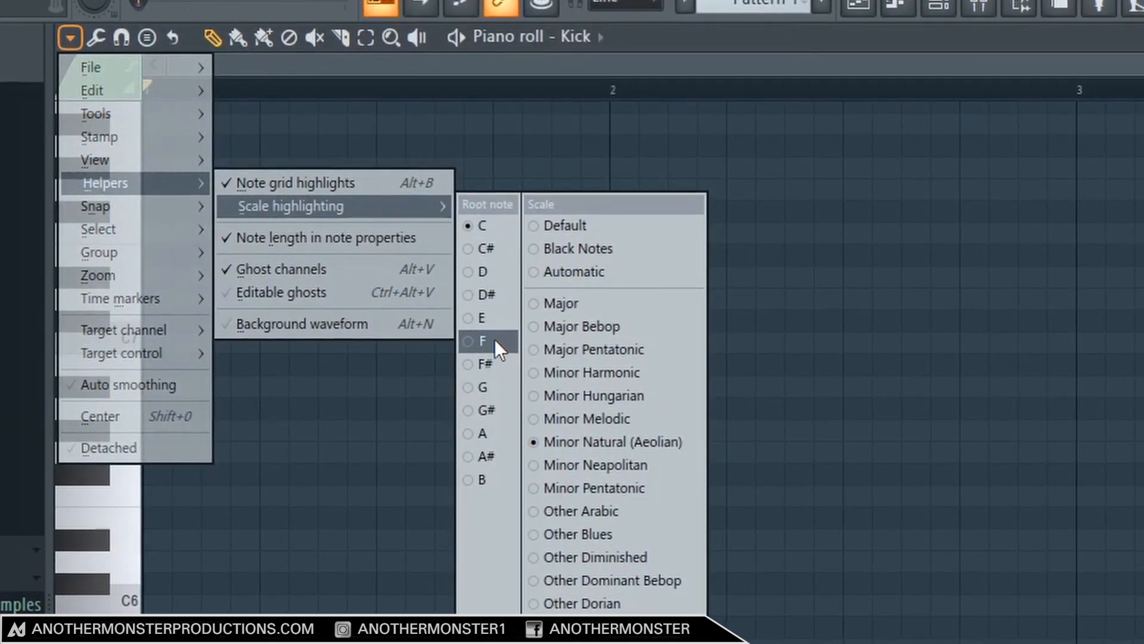
pyautogui.click(487, 341)
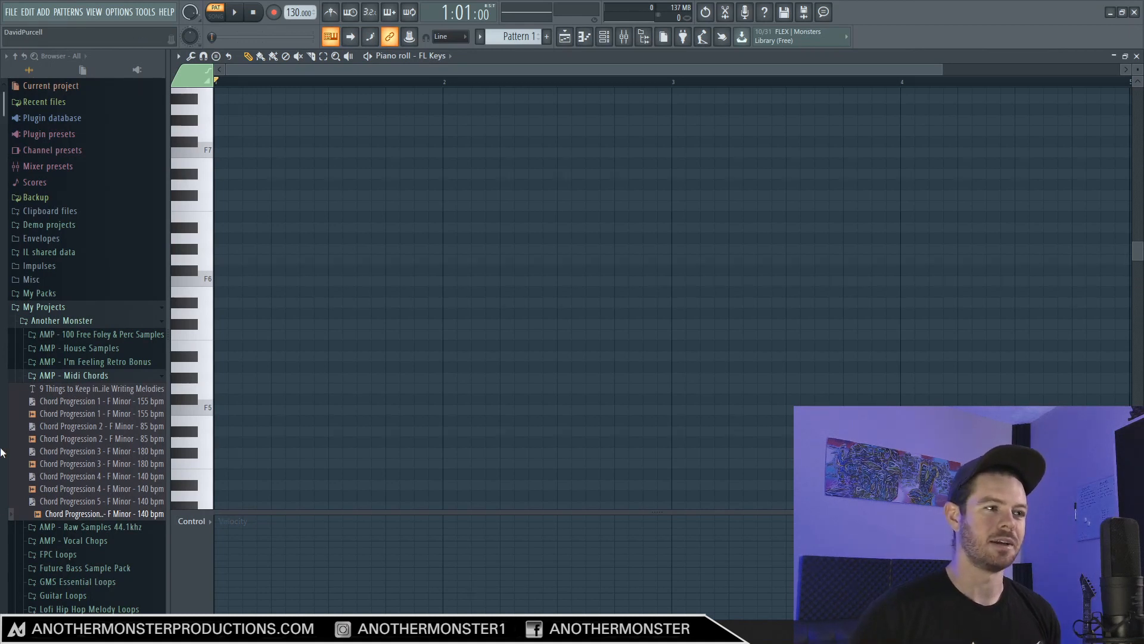
# Draw the ascending F minor scale across bar 1 of the FL Keys piano roll: F5, G5, G#5, A#5, C6, C#6, D#6, F6
pyautogui.click(227, 411)
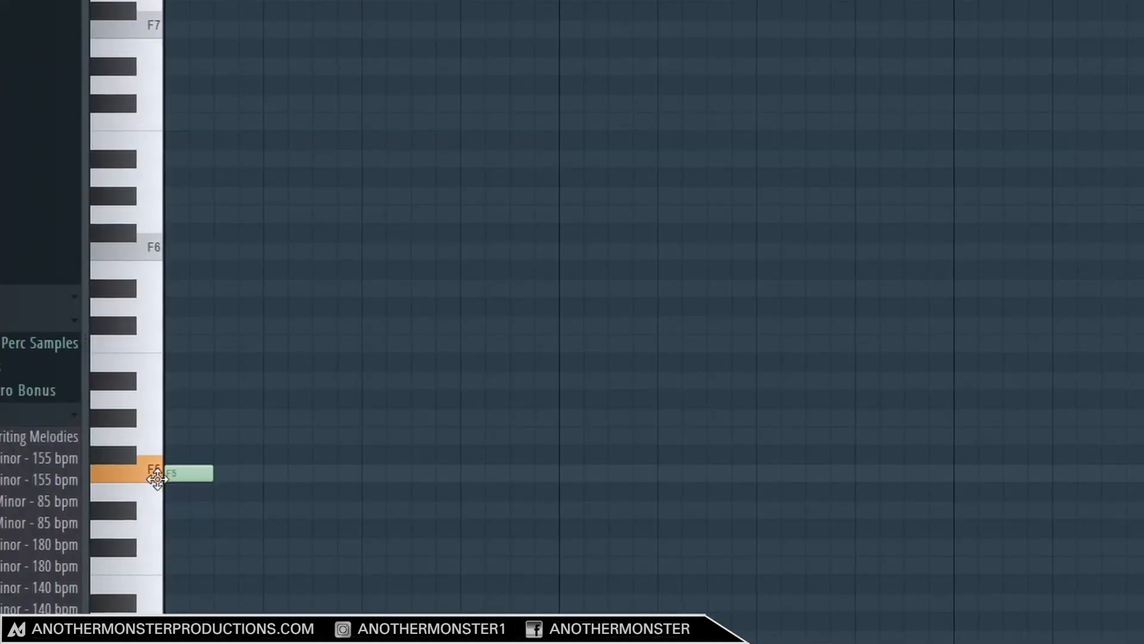
pyautogui.click(217, 437)
pyautogui.click(266, 418)
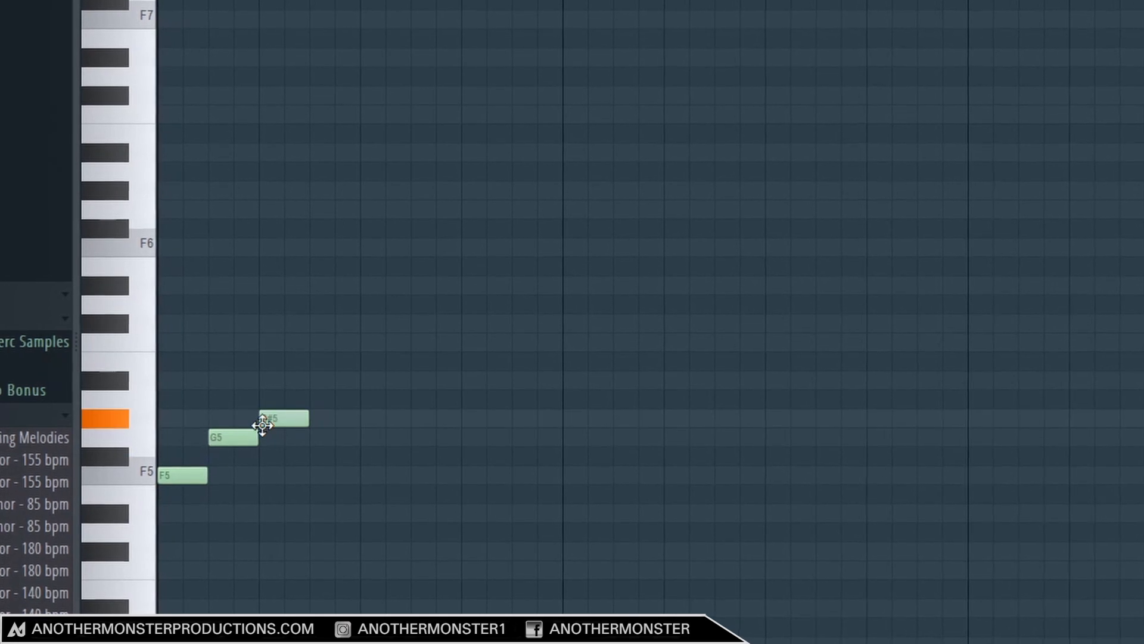
pyautogui.click(311, 380)
pyautogui.click(362, 343)
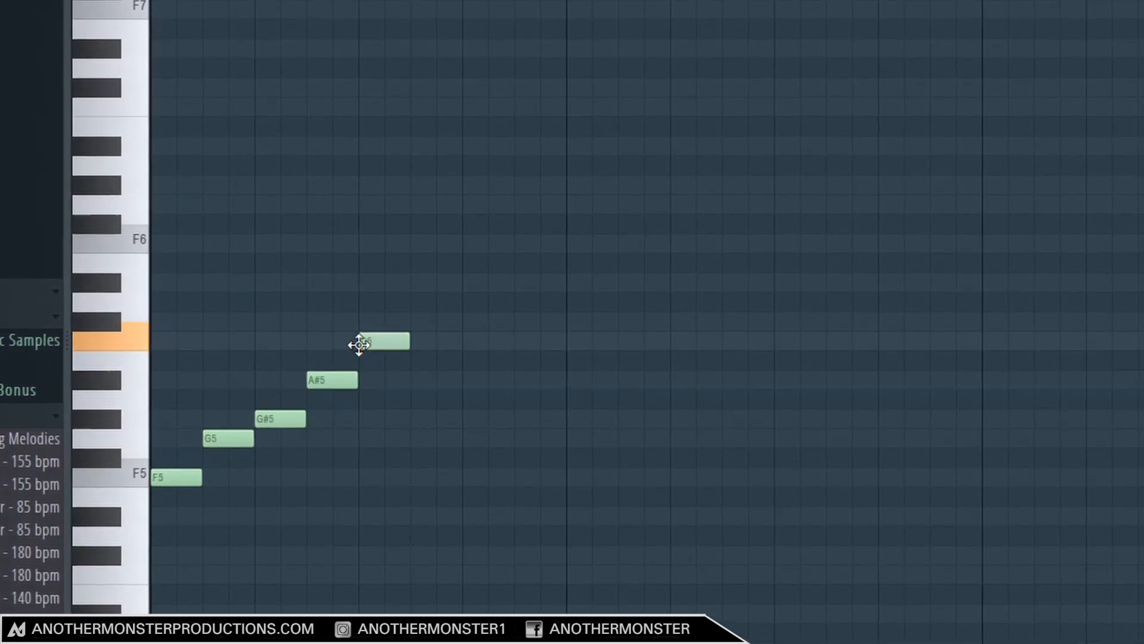
pyautogui.click(412, 323)
pyautogui.click(463, 286)
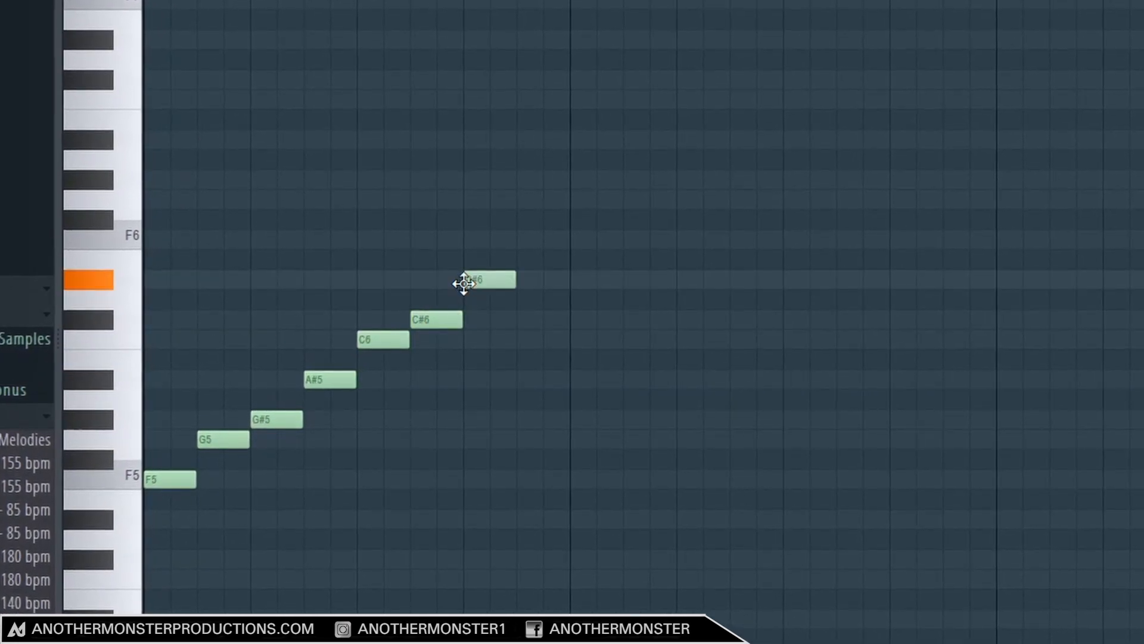
pyautogui.click(517, 238)
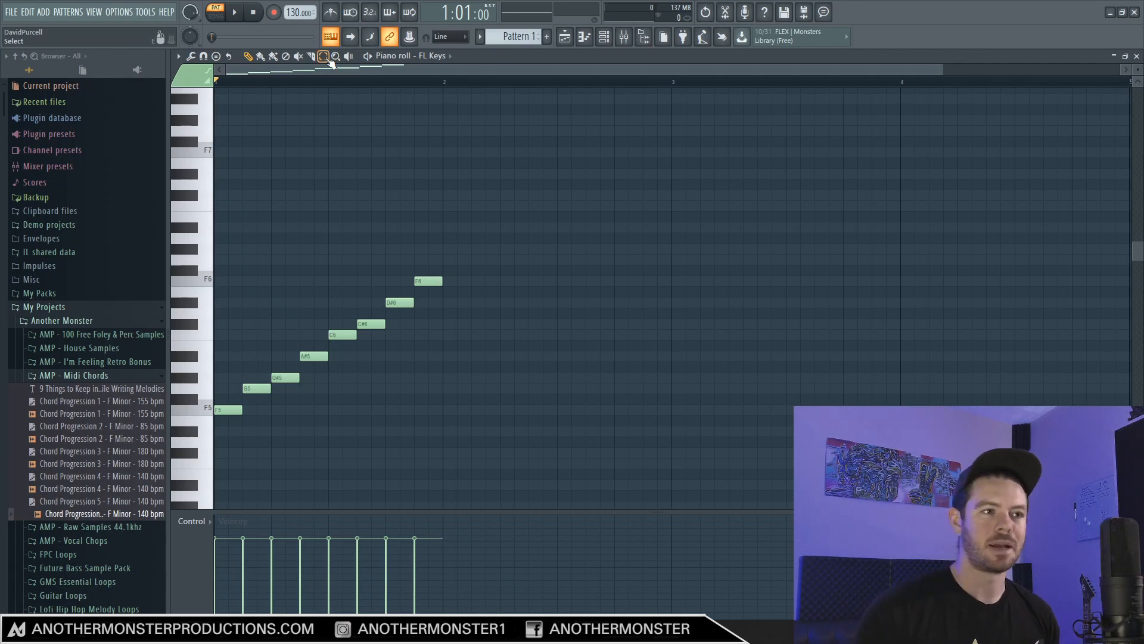
# Move all the scale notes above F5 back to the start of bar 1 so they stack vertically
pyautogui.moveTo(256, 387); pyautogui.dragTo(229, 388)
pyautogui.moveTo(285, 377); pyautogui.dragTo(228, 378)
pyautogui.moveTo(314, 356); pyautogui.dragTo(229, 356)
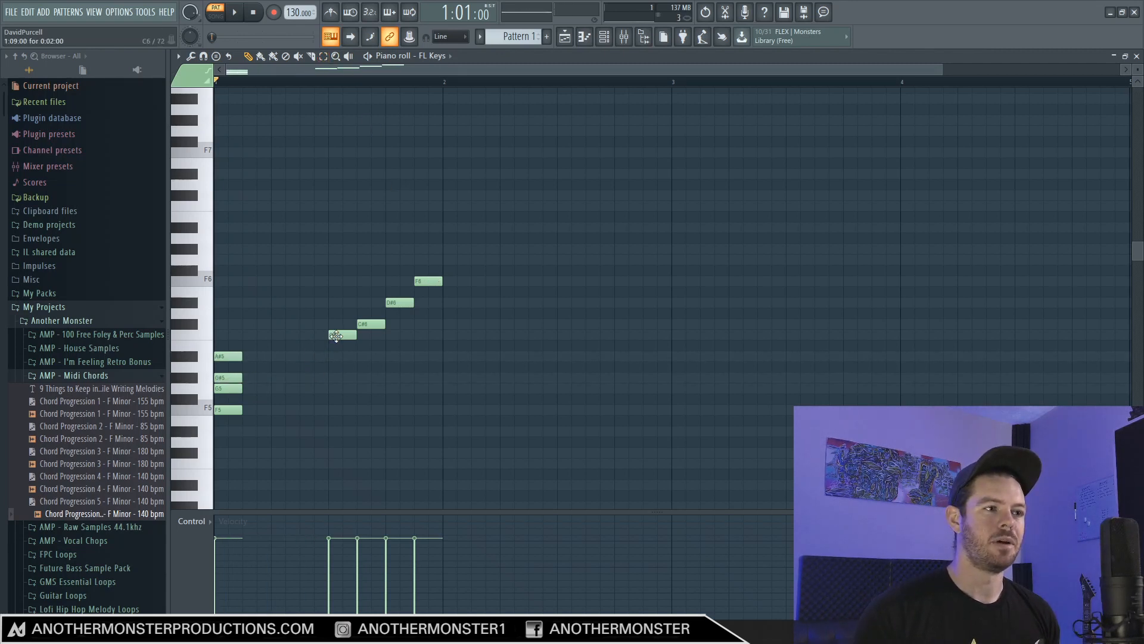
pyautogui.moveTo(336, 337); pyautogui.dragTo(224, 335)
pyautogui.moveTo(381, 323); pyautogui.dragTo(228, 322)
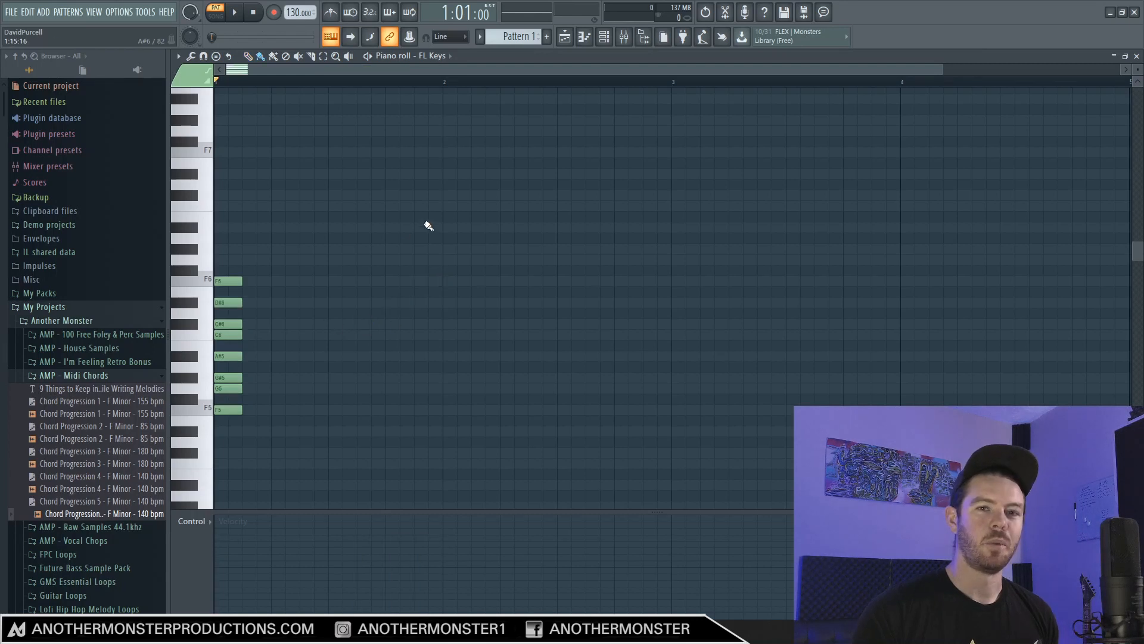
# Lengthen all the stacked scale notes to four bars and close the piano roll
pyautogui.hotkey('ctrl', 'a')
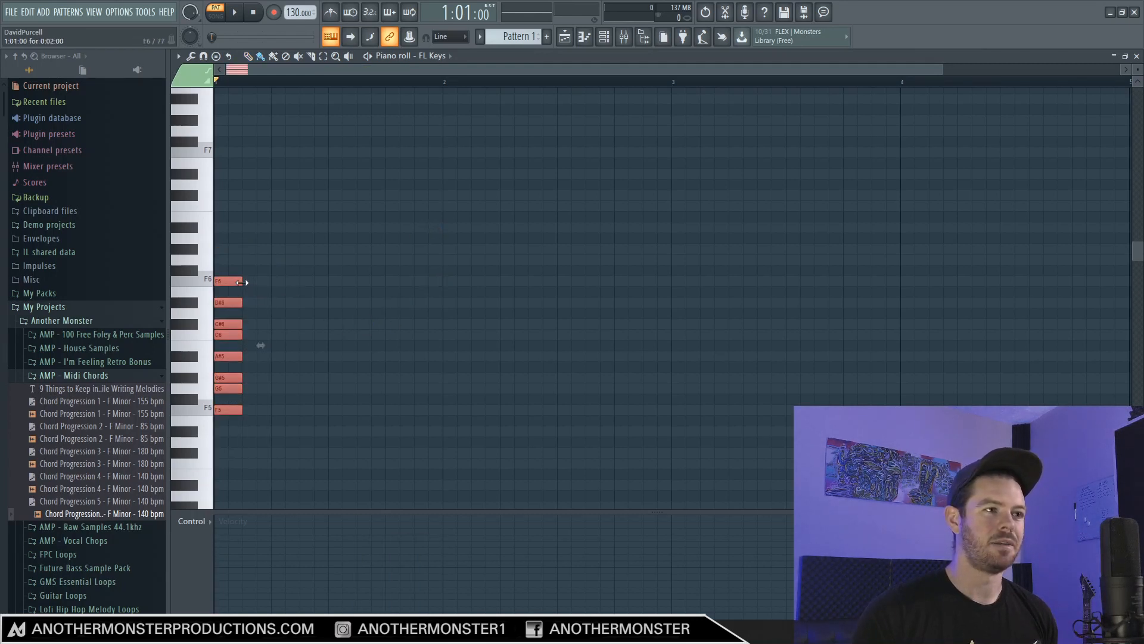
pyautogui.moveTo(242, 282); pyautogui.dragTo(1089, 265)
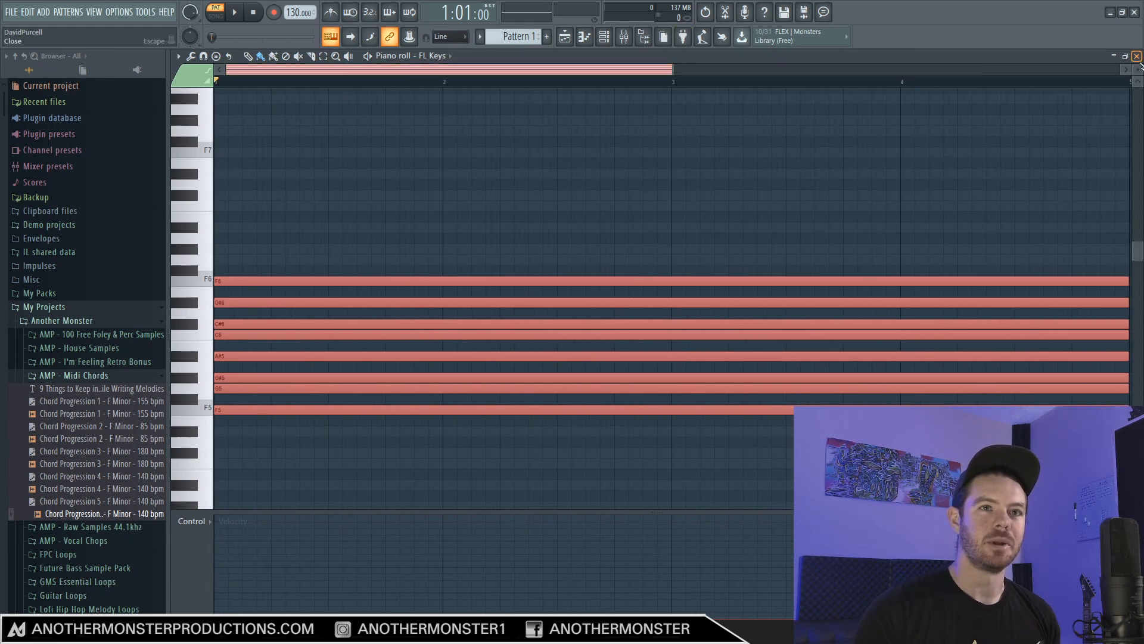
pyautogui.click(1136, 56)
# Clone the FL Keys channel, mute the original, and open the clone's piano roll
pyautogui.rightClick(271, 160)
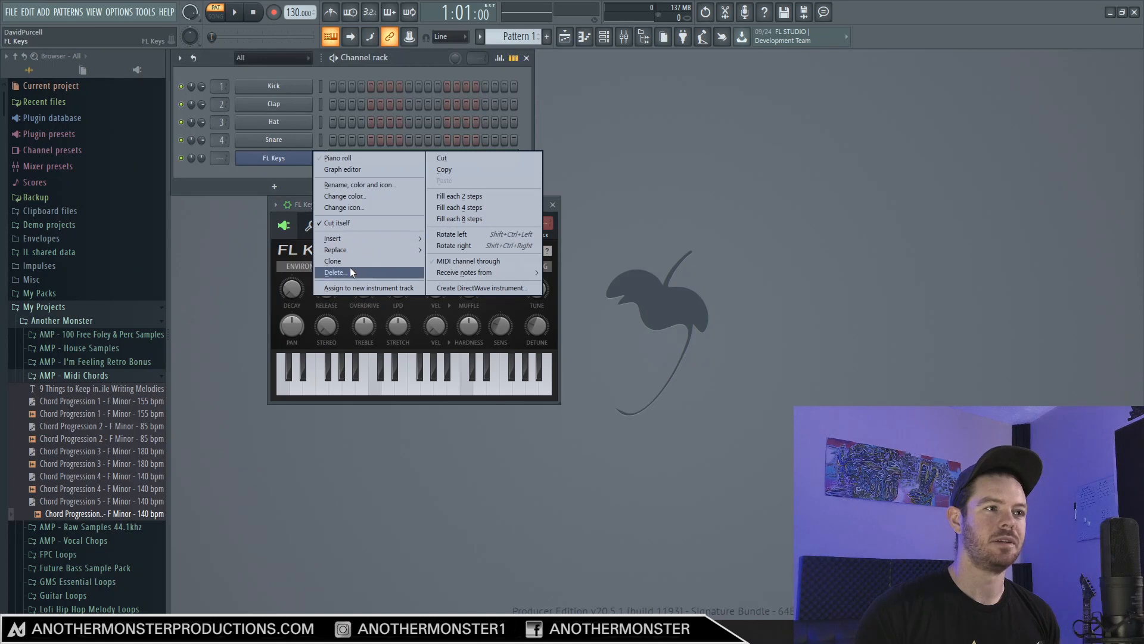
pyautogui.click(333, 261)
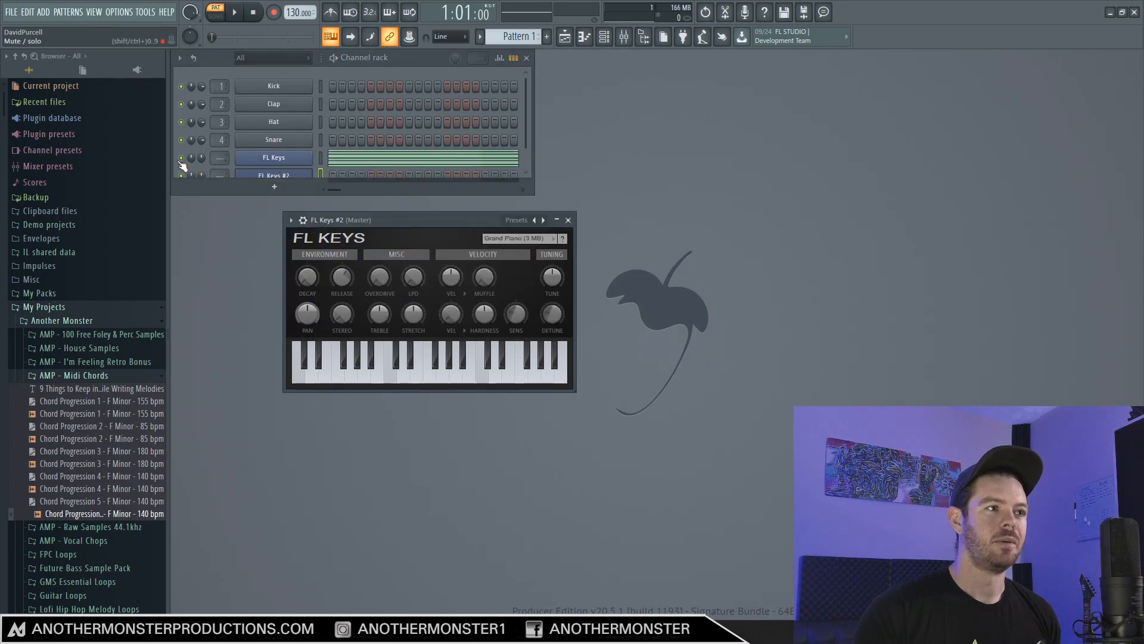
pyautogui.rightClick(261, 174)
pyautogui.click(339, 174)
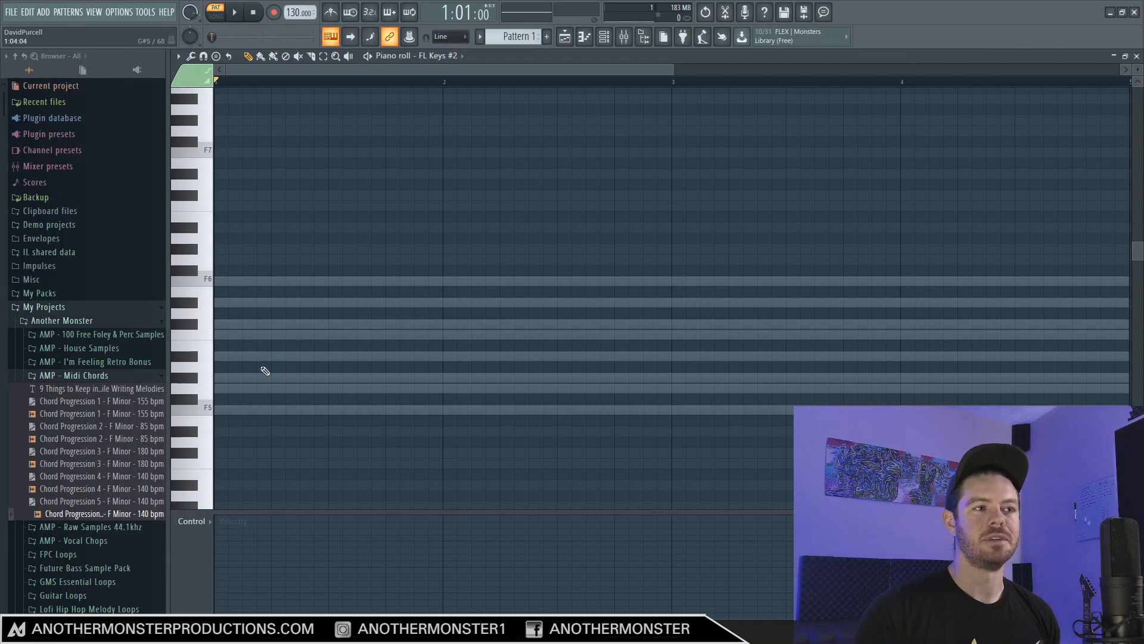
pyautogui.press('space')
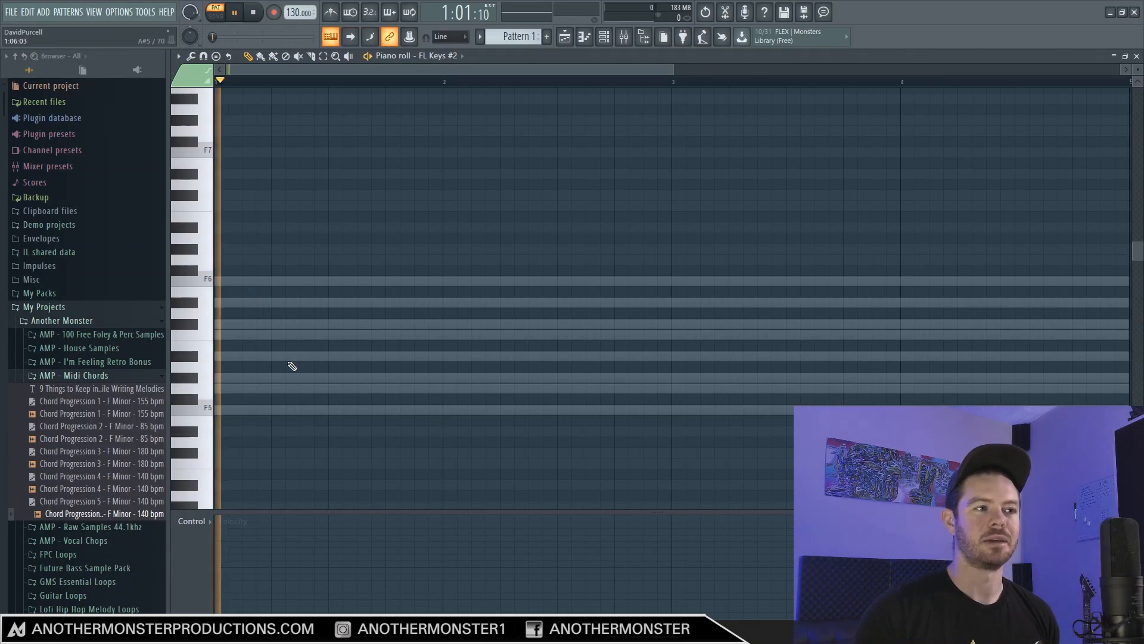
pyautogui.press('space')
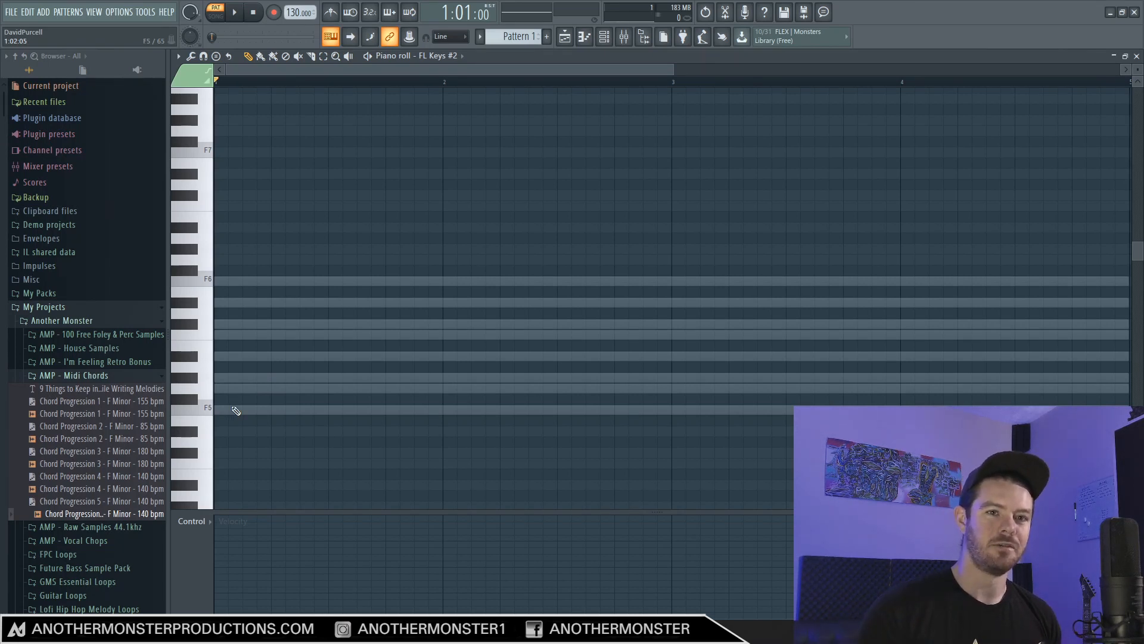
# Try the out-of-scale note E6 at the start of bar 1 in the cloned channel, deleting it after each trial
pyautogui.click(238, 294)
pyautogui.moveTo(236, 292); pyautogui.dragTo(210, 284)
pyautogui.rightClick(224, 300)
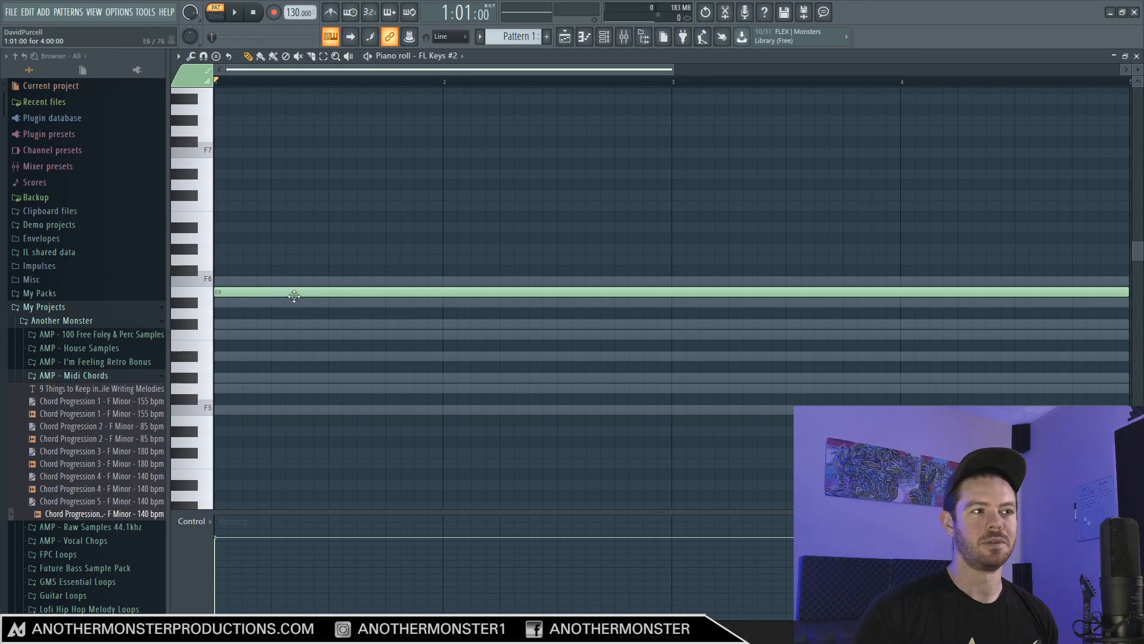
pyautogui.rightClick(241, 292)
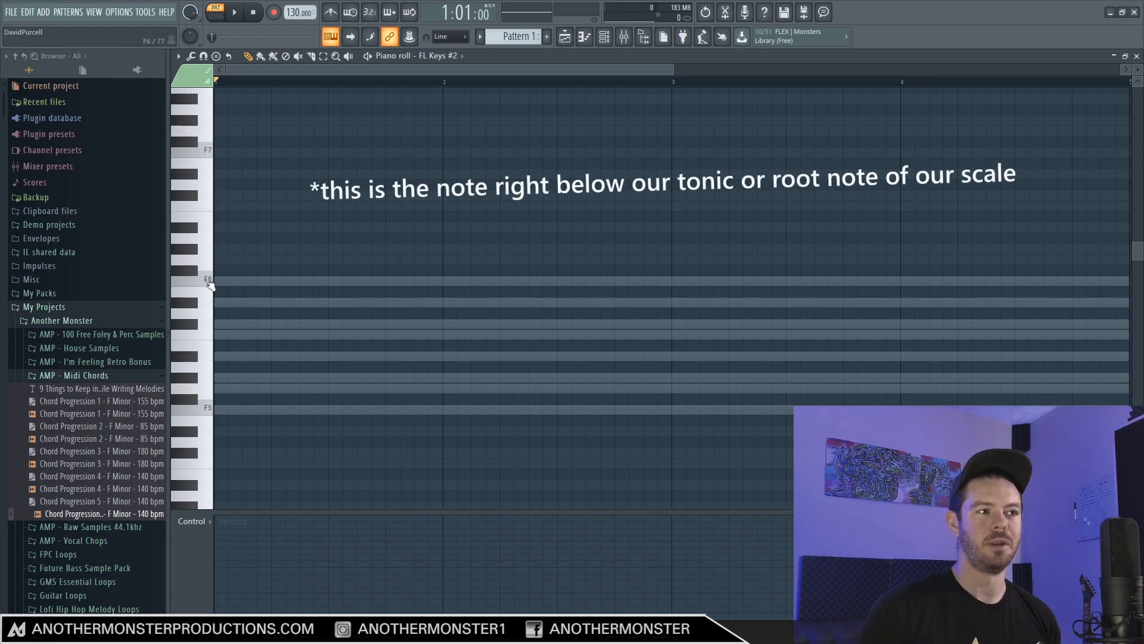
pyautogui.click(227, 293)
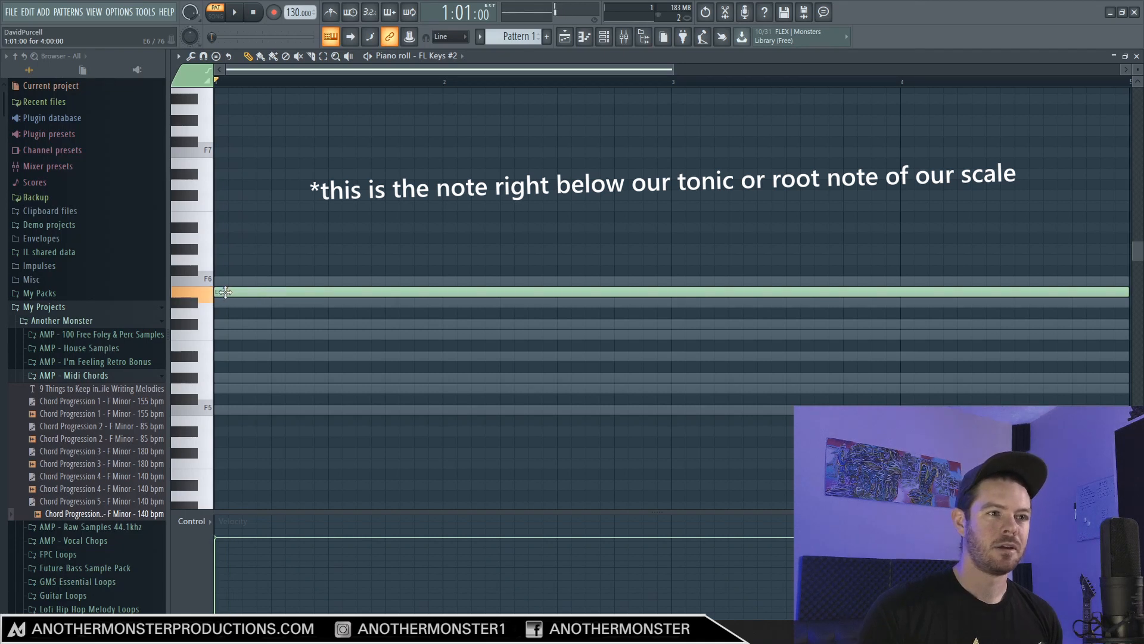
pyautogui.rightClick(228, 296)
pyautogui.click(228, 295)
pyautogui.rightClick(232, 285)
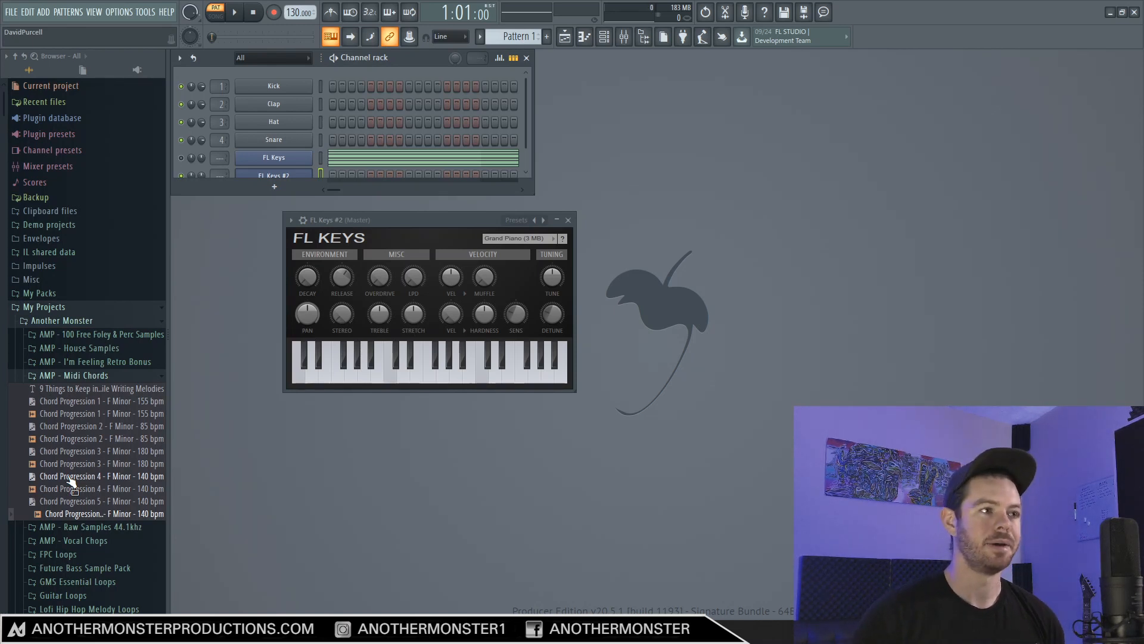
# Place the audio file Chord Progression 1 - F Minor - 155 bpm on playlist Track 5 at bar 1 and close its sample settings
pyautogui.click(566, 37)
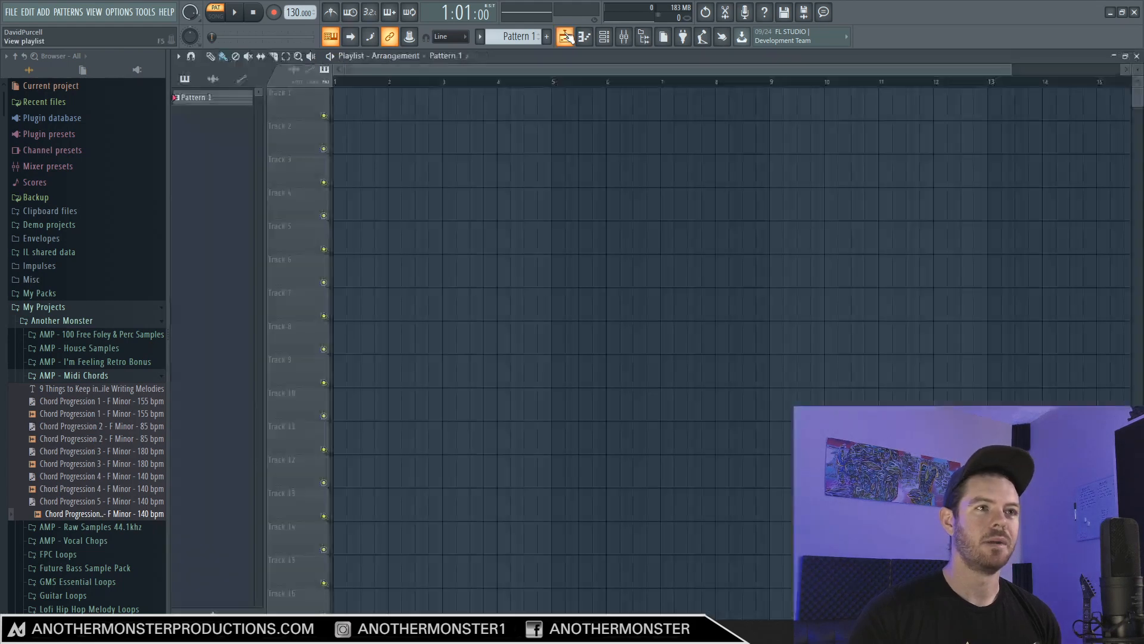
pyautogui.click(51, 414)
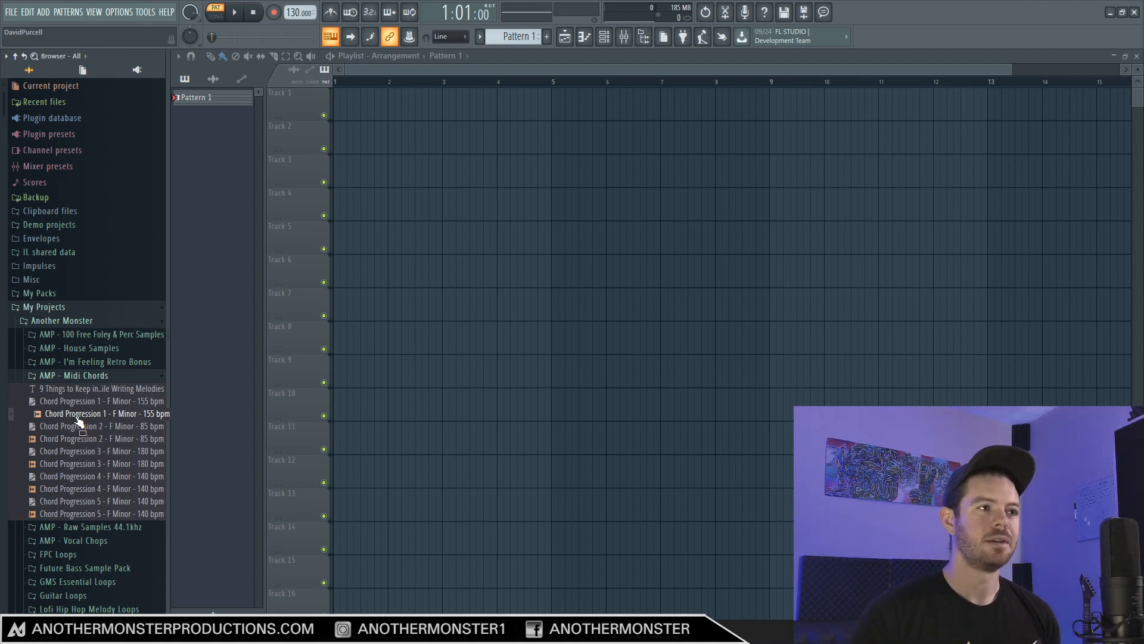
pyautogui.moveTo(78, 416); pyautogui.dragTo(372, 236)
pyautogui.moveTo(372, 236); pyautogui.dragTo(338, 232)
pyautogui.click(337, 227)
pyautogui.click(354, 269)
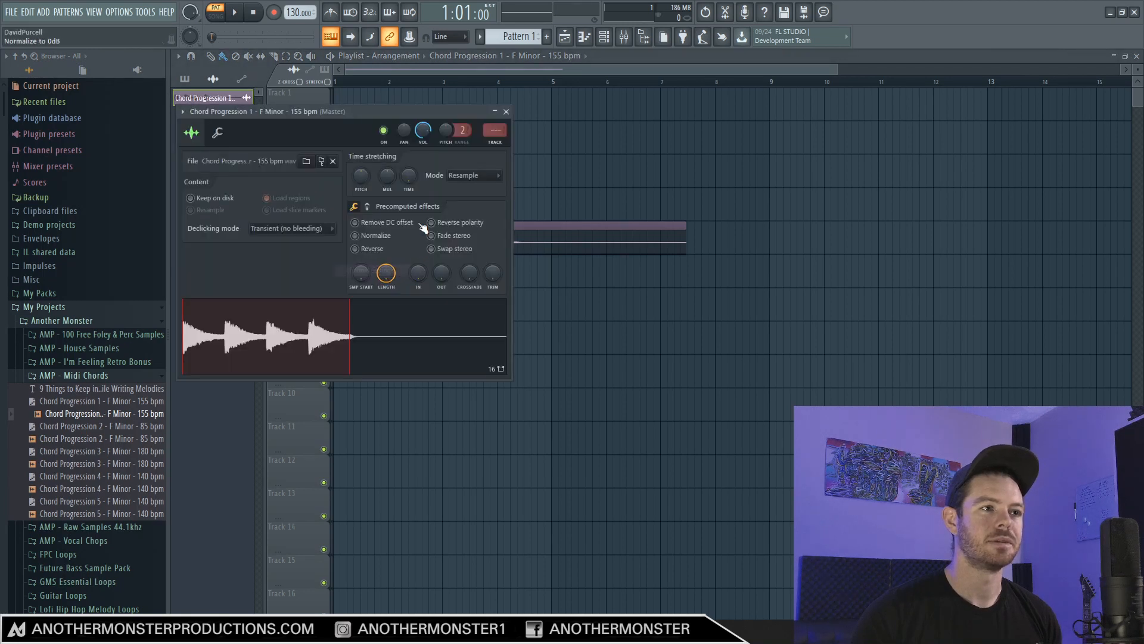
pyautogui.click(505, 111)
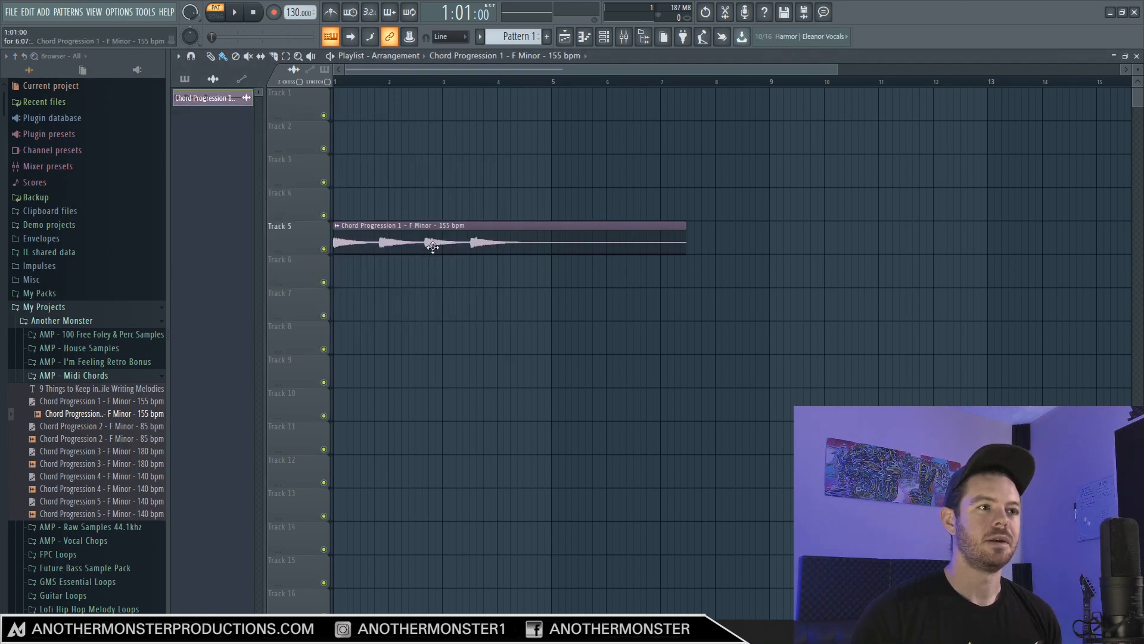
# Set the project tempo to 155 BPM and switch playback to song mode
pyautogui.moveTo(294, 12); pyautogui.dragTo(294, 1)
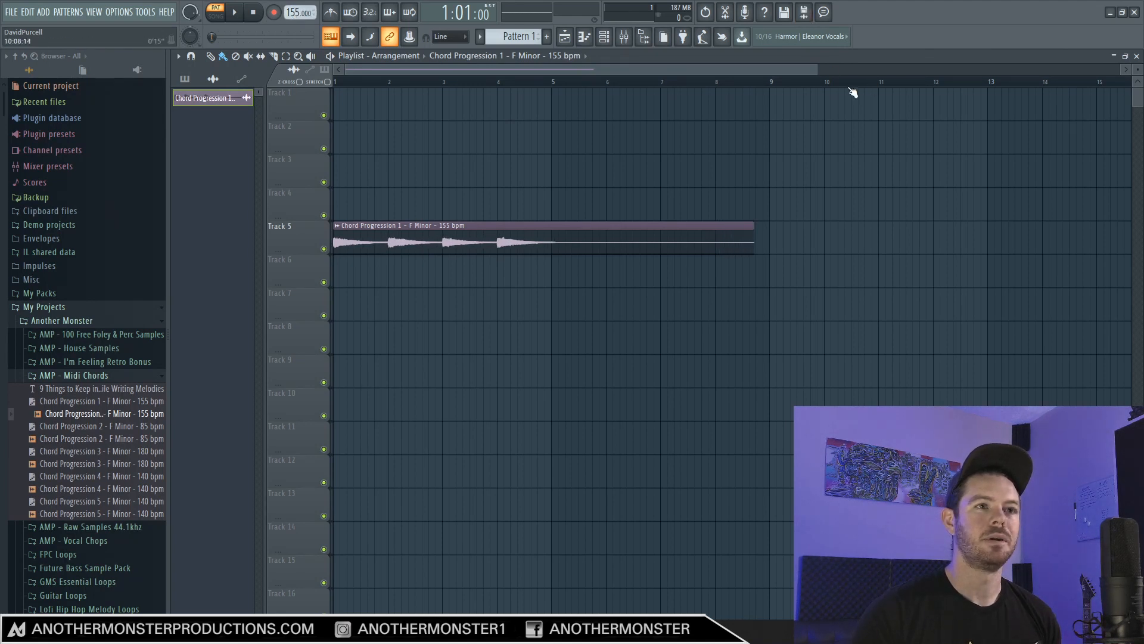
pyautogui.click(820, 68)
pyautogui.moveTo(820, 71); pyautogui.dragTo(648, 82)
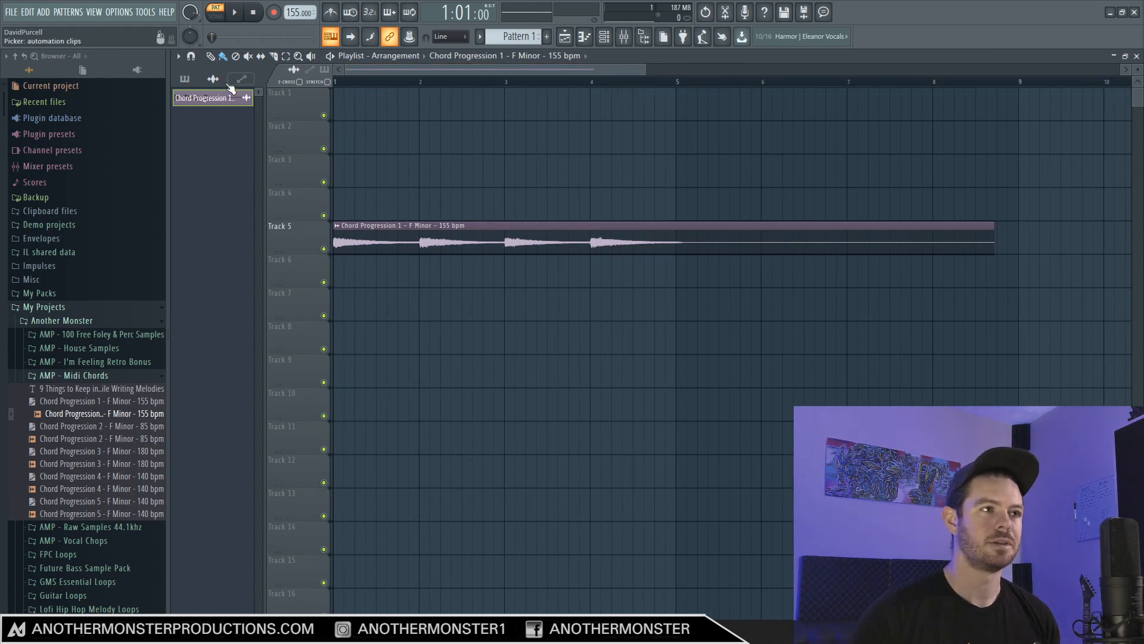
pyautogui.click(215, 16)
# Place a Pattern 1 clip on playlist Track 6, starting at bar 1 below the chord progression audio
pyautogui.click(546, 36)
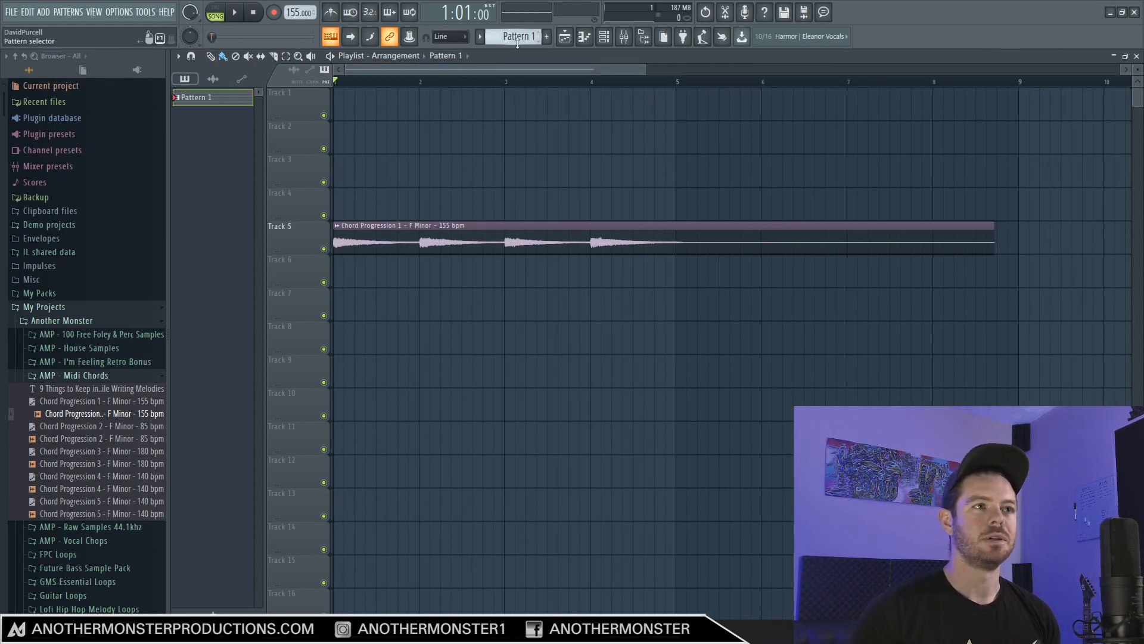
pyautogui.click(380, 281)
pyautogui.moveTo(437, 274); pyautogui.dragTo(393, 274)
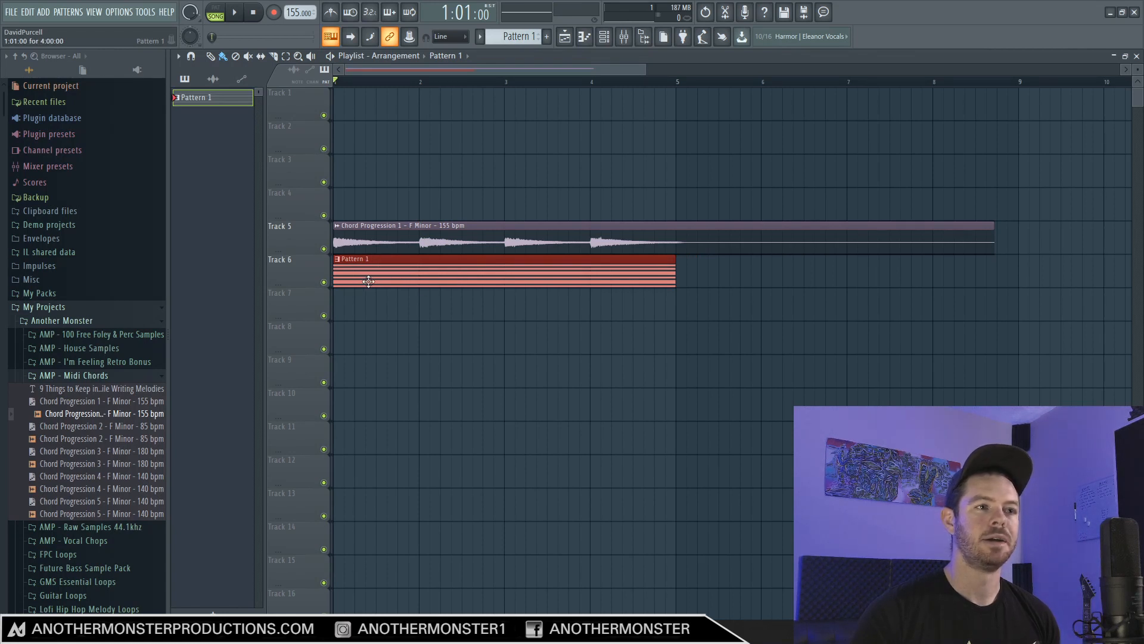
# Set a loop region over bars 1 to 4 in the playlist and play the arrangement
pyautogui.click(234, 13)
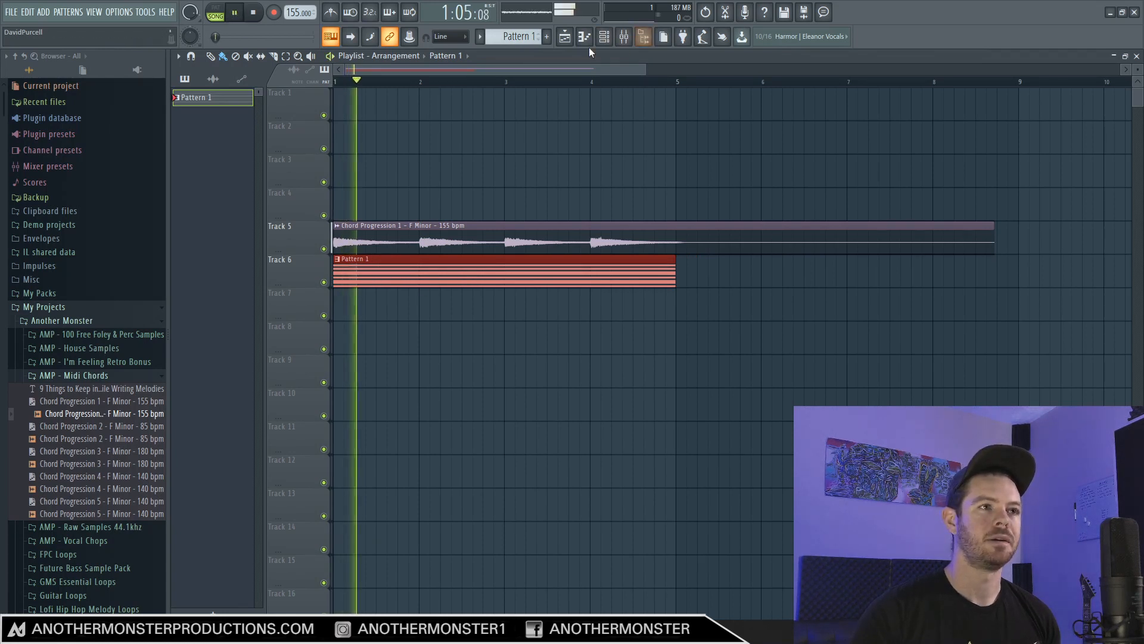
pyautogui.press('space')
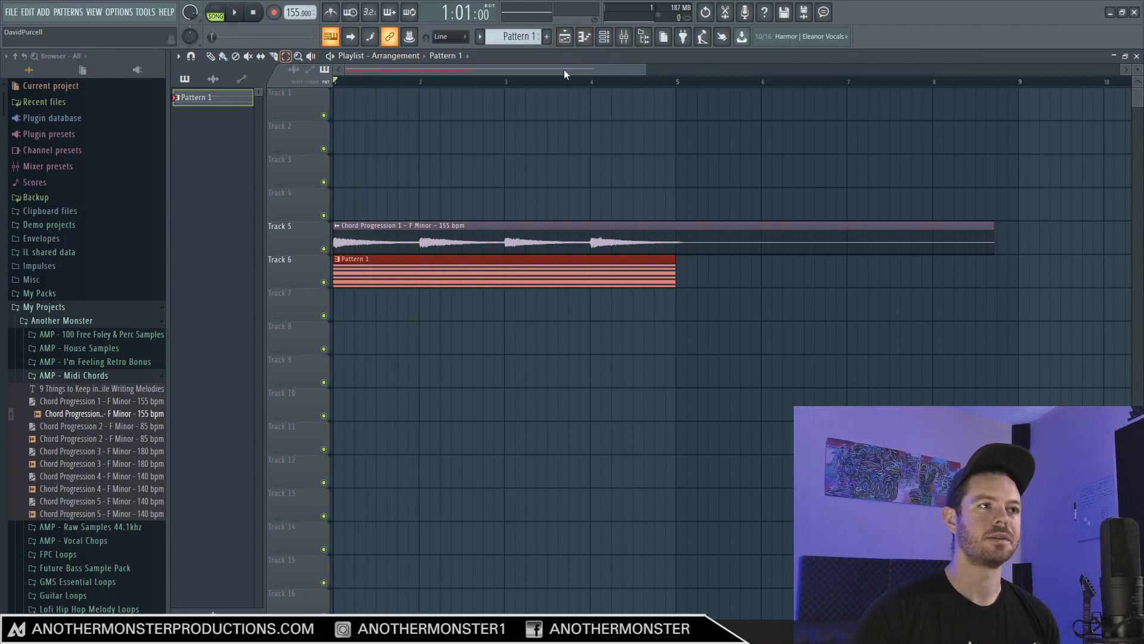
pyautogui.moveTo(677, 83); pyautogui.dragTo(334, 84)
pyautogui.press('space')
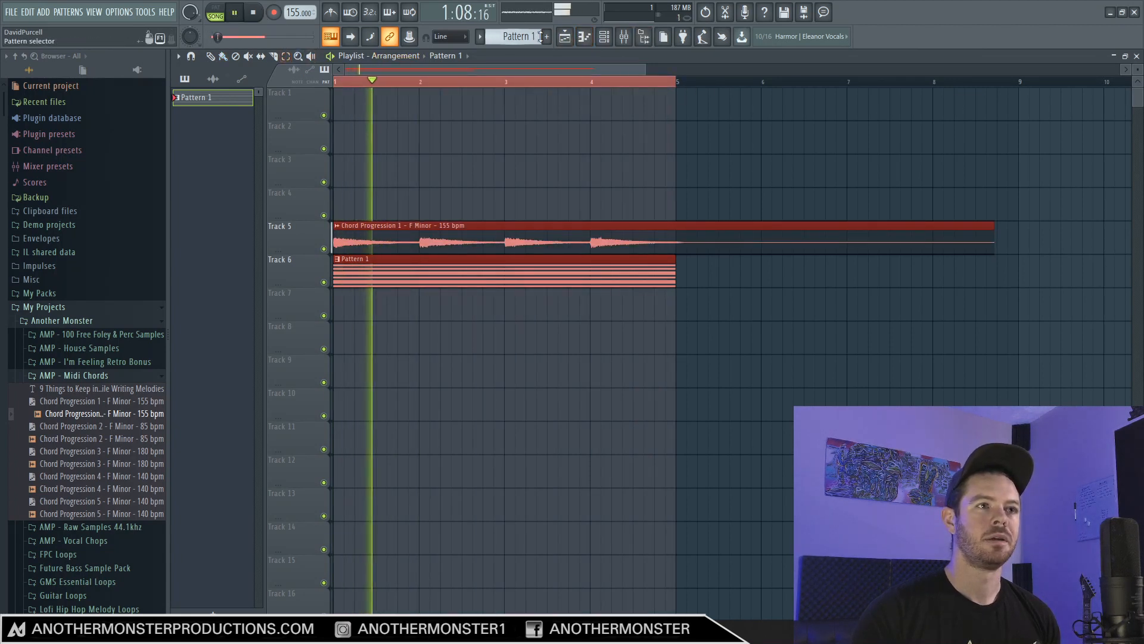
# Open the piano roll for Iota Mini_2 and place a half-beat F5 note at the start of bar 1
pyautogui.click(583, 39)
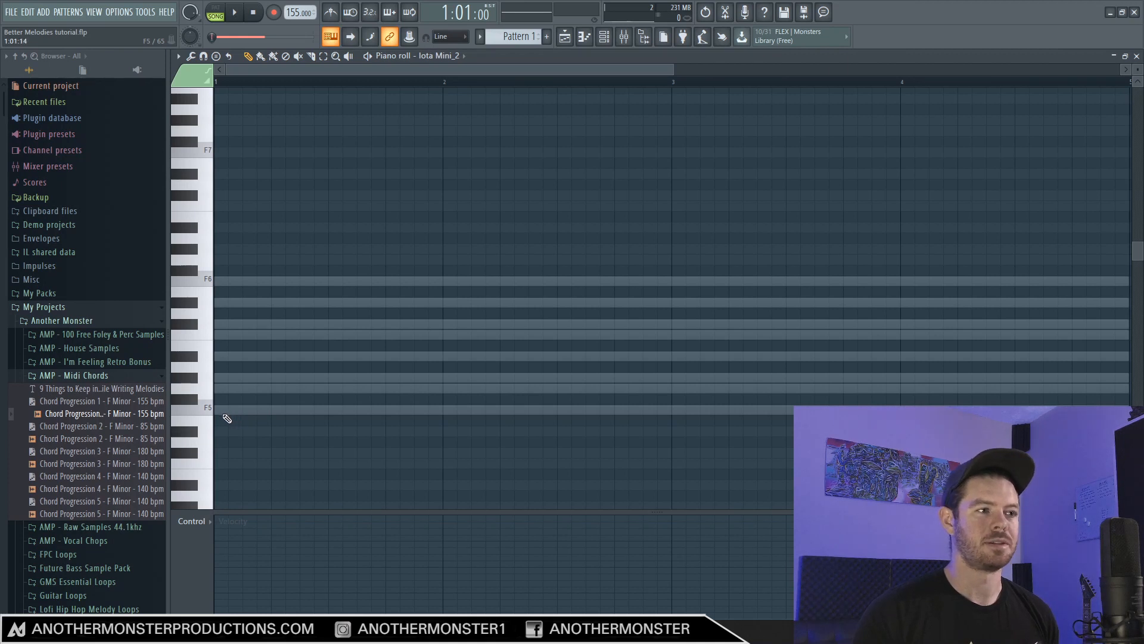
pyautogui.click(218, 411)
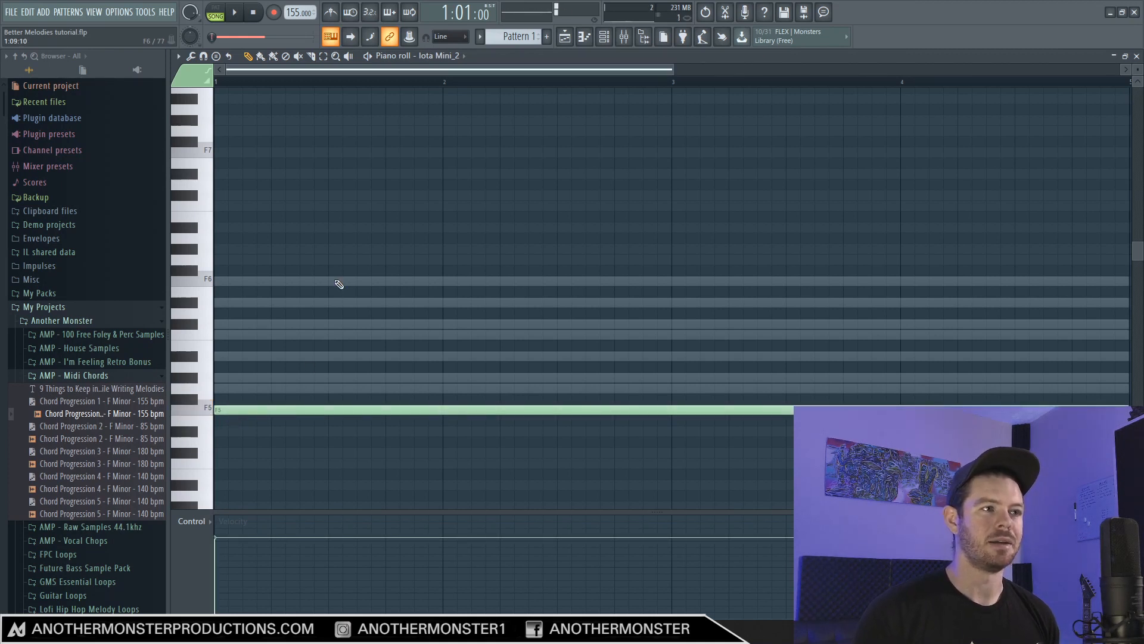
pyautogui.click(297, 197)
pyautogui.rightClick(296, 197)
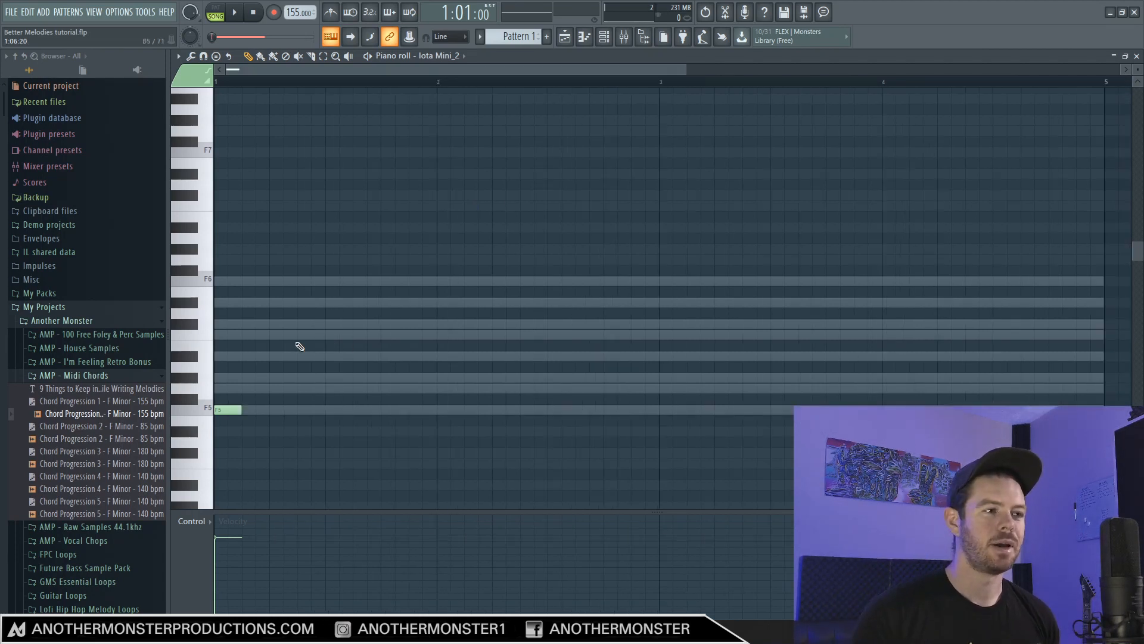
pyautogui.click(229, 411)
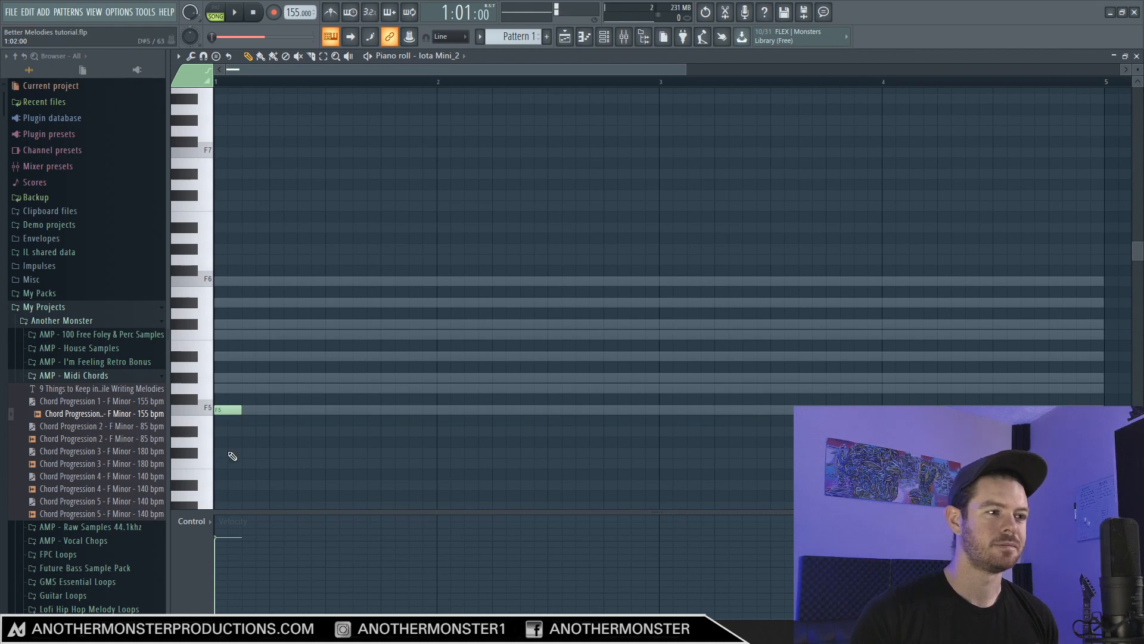
# Try an A#5 note on beat 4 of bar 1 against the chords and delete it after playback
pyautogui.press('space')
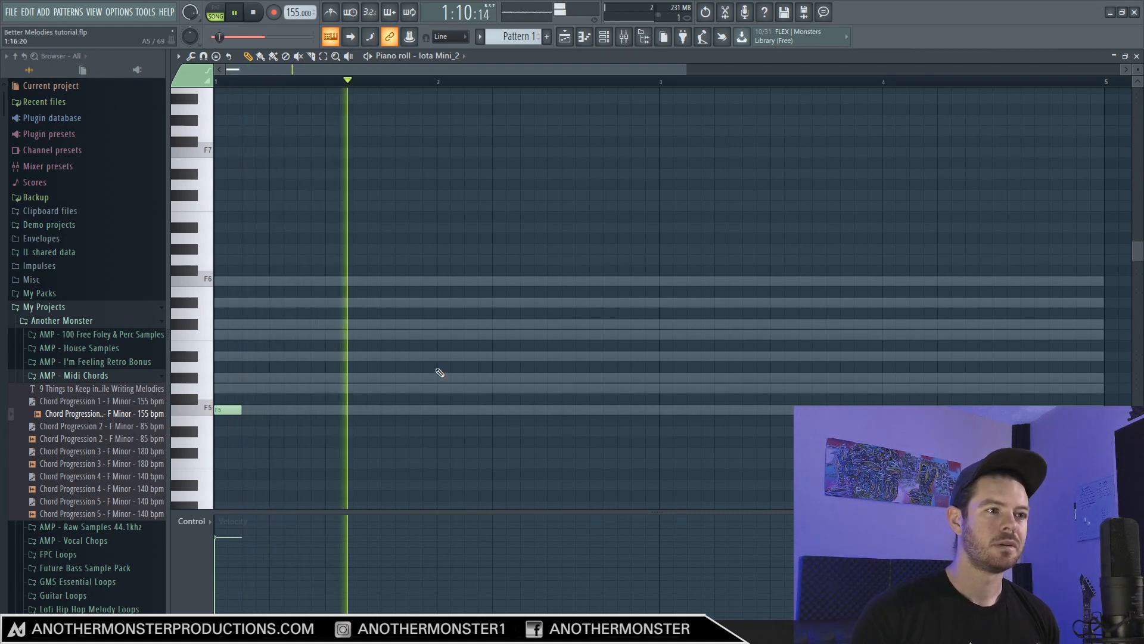
pyautogui.press('space')
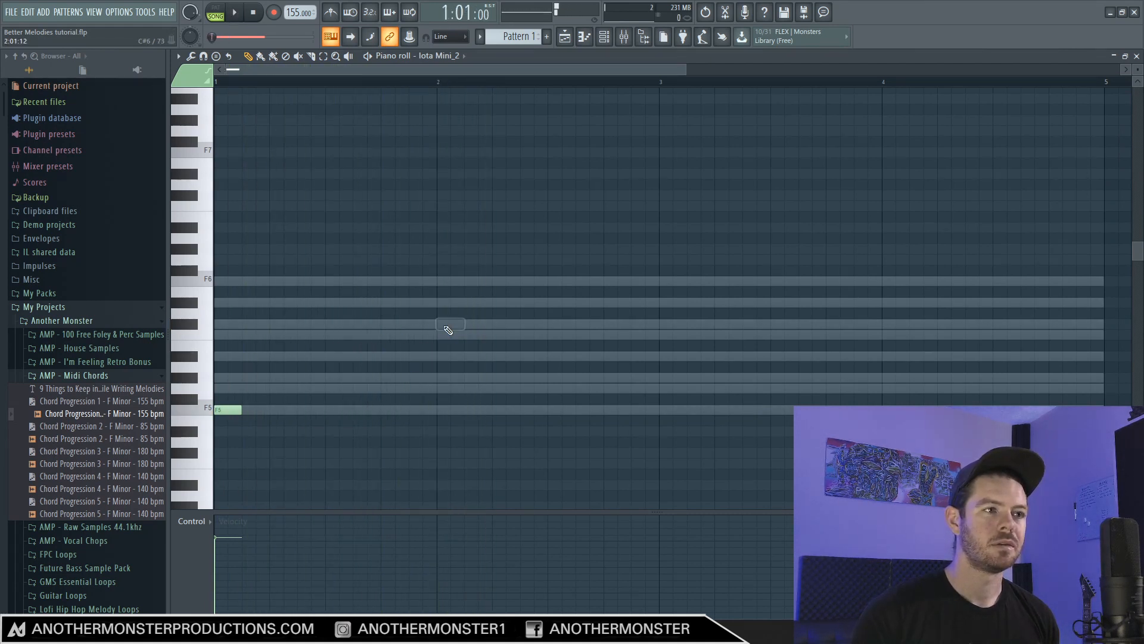
pyautogui.press('space')
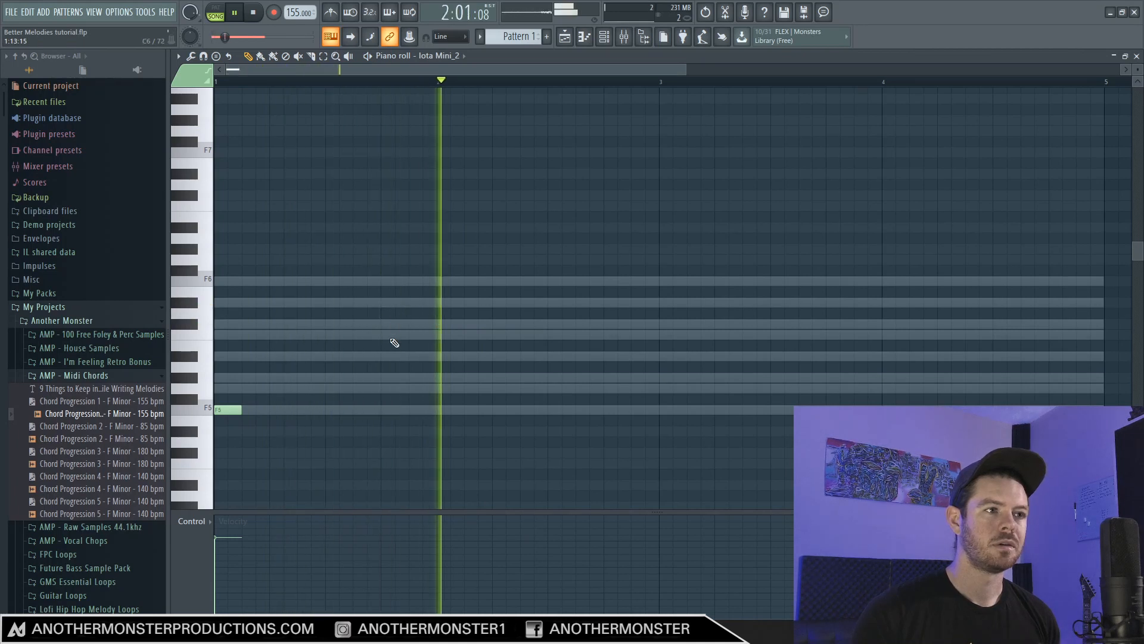
pyautogui.press('space')
pyautogui.click(393, 356)
pyautogui.press('space')
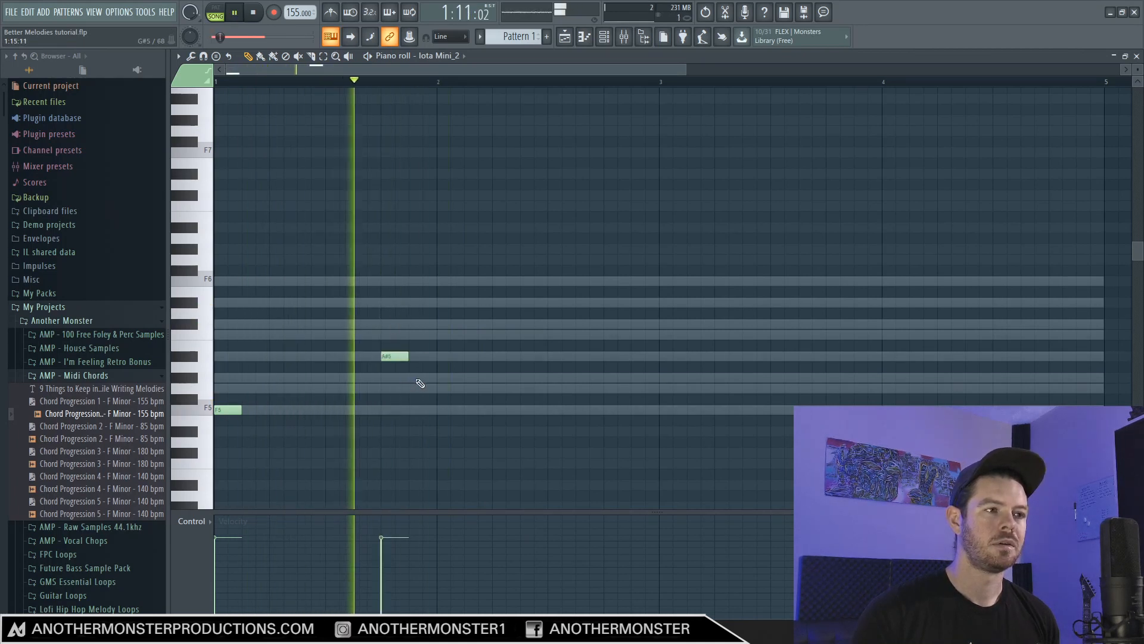
pyautogui.press('space')
pyautogui.rightClick(389, 356)
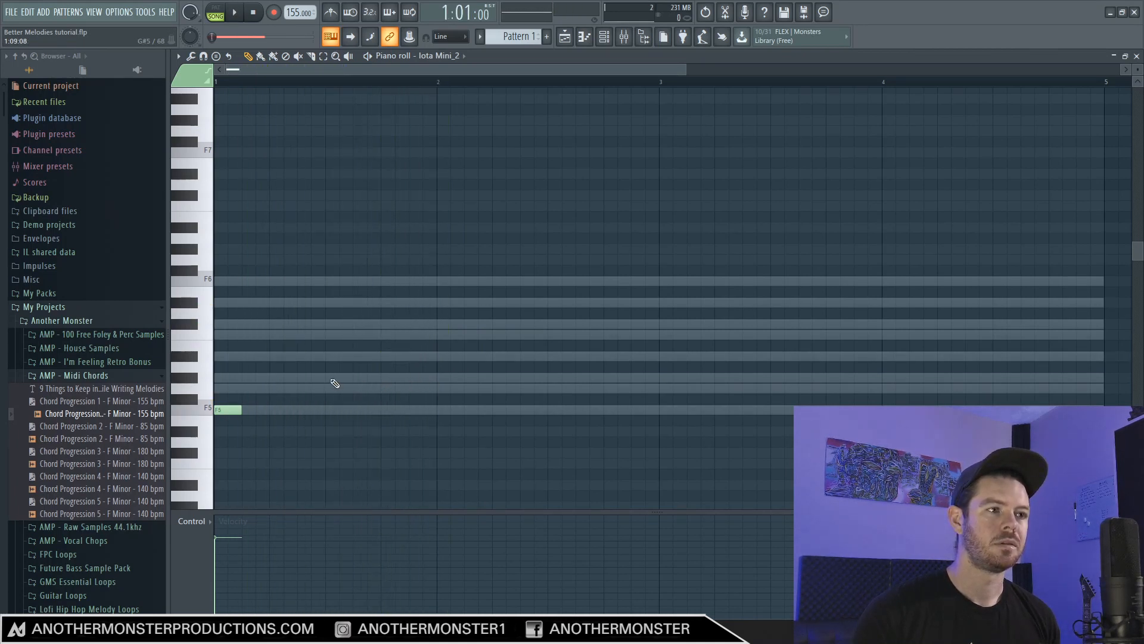
# Place a G#5 note on beat 3 of bar 1 and audition G5 on beat 4, deleting the G5
pyautogui.click(332, 378)
pyautogui.press('space')
pyautogui.click(385, 388)
pyautogui.press('space')
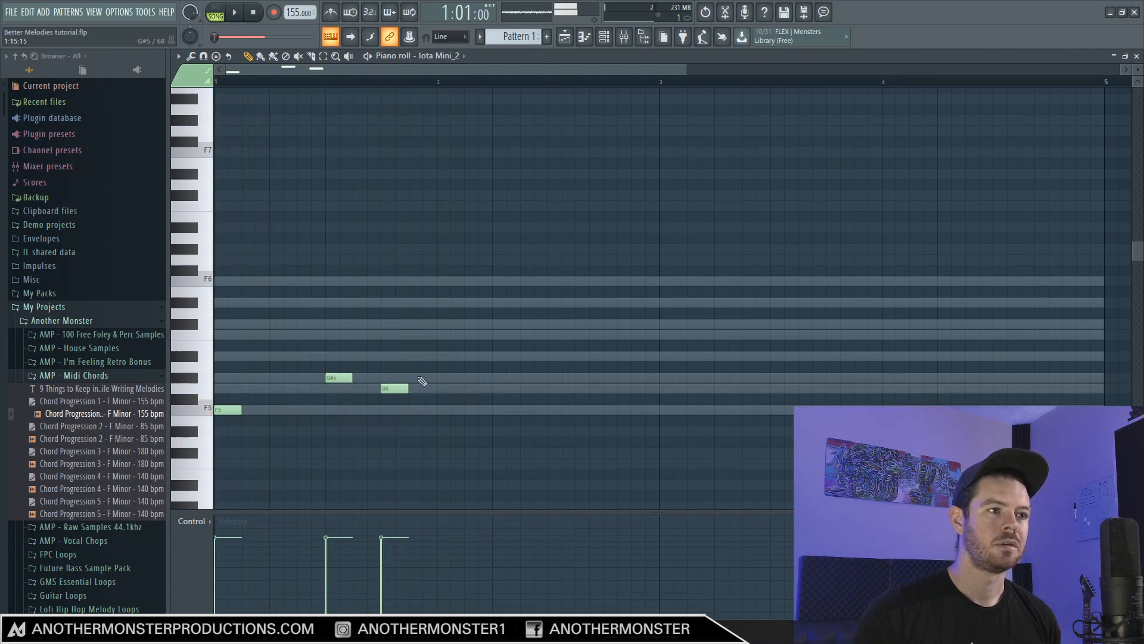
pyautogui.rightClick(394, 389)
pyautogui.press('space')
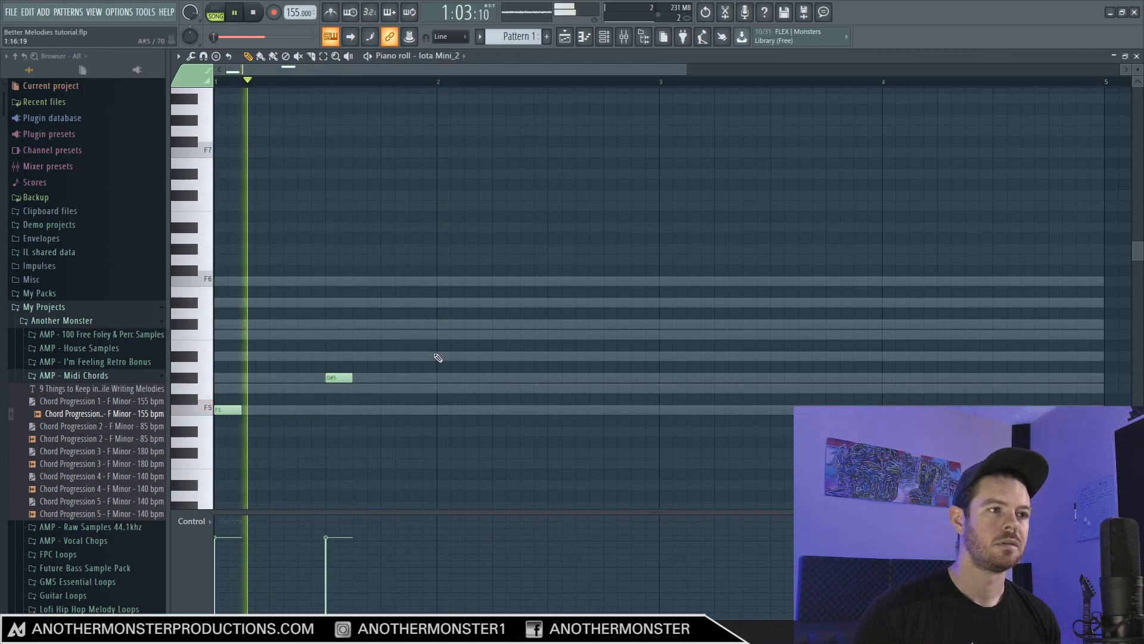
# Place C6 on beat 4 of bar 1 and A#5 at the start of bar 2, and play the phrase
pyautogui.click(388, 337)
pyautogui.press('space')
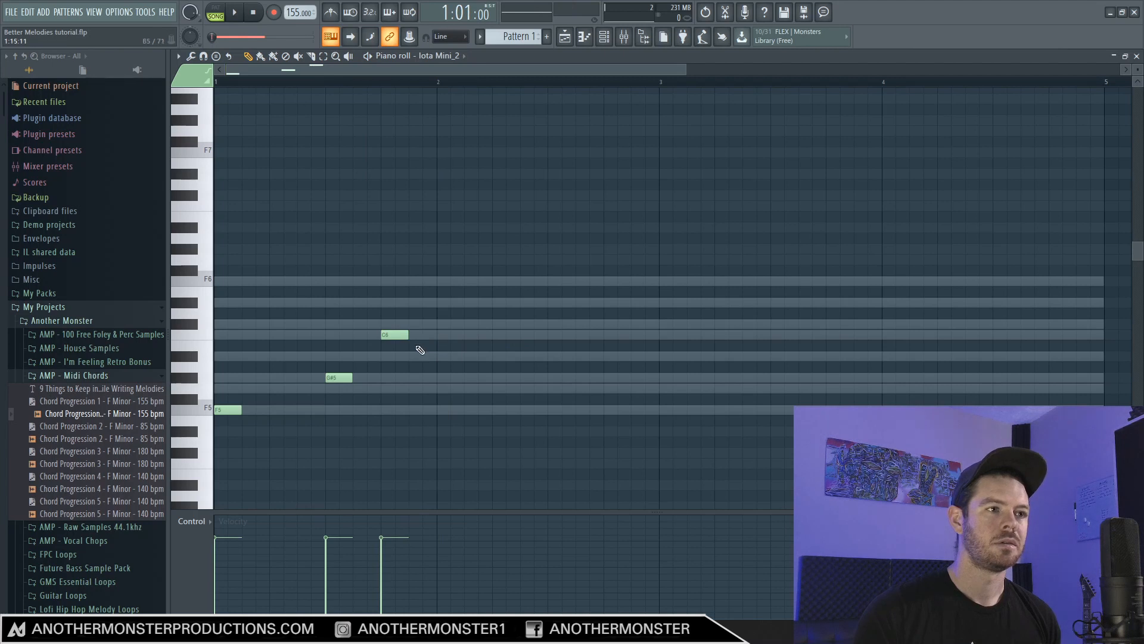
pyautogui.press('space')
pyautogui.click(441, 356)
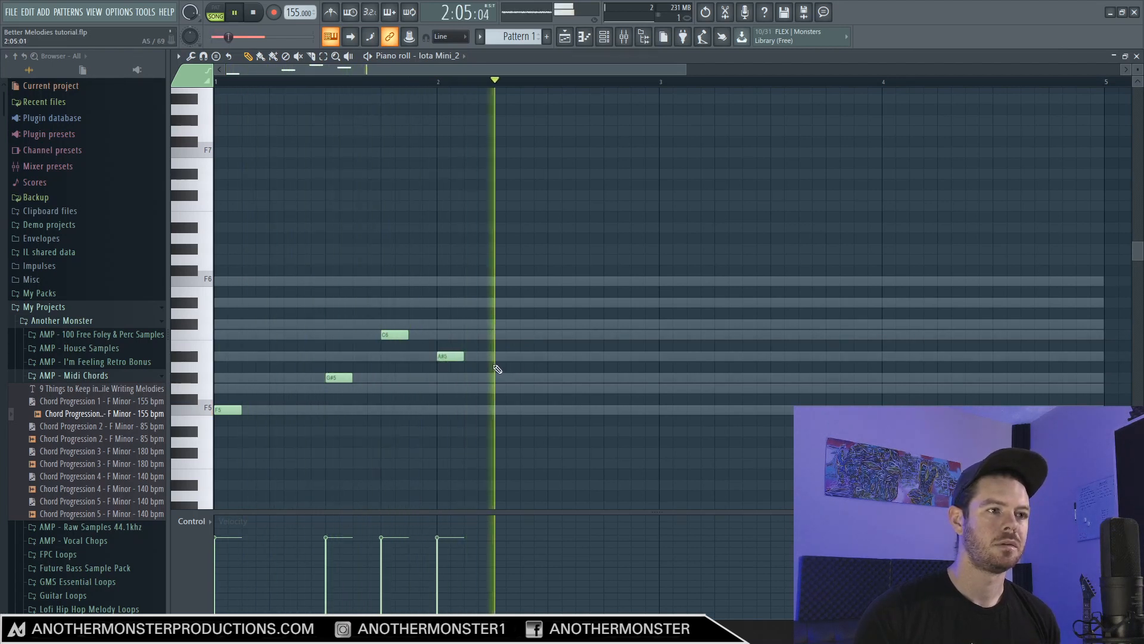
pyautogui.press('space')
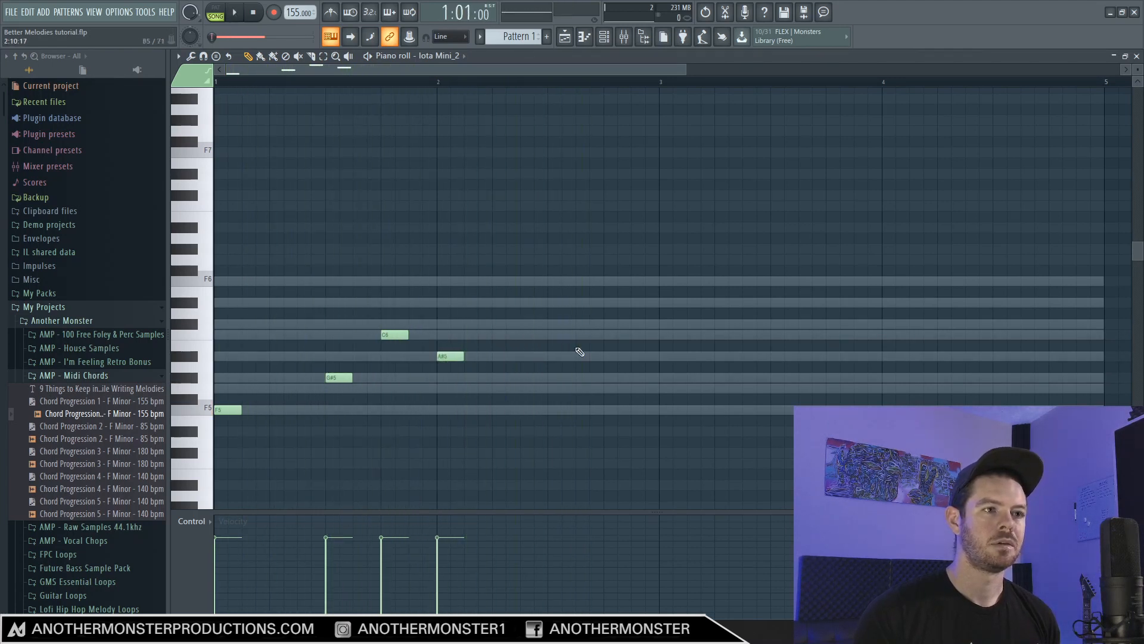
# Try C#6 at the start of bar 3 with D#6 and C#6 in turn on beat 3, and delete these notes
pyautogui.click(663, 326)
pyautogui.press('space')
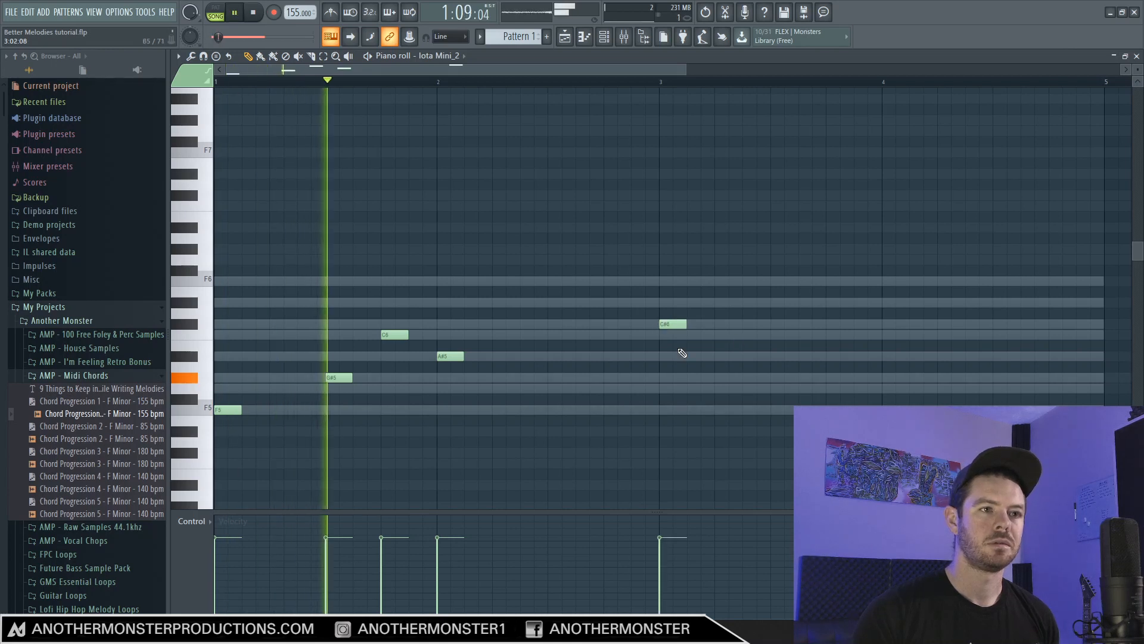
pyautogui.click(775, 303)
pyautogui.press('space')
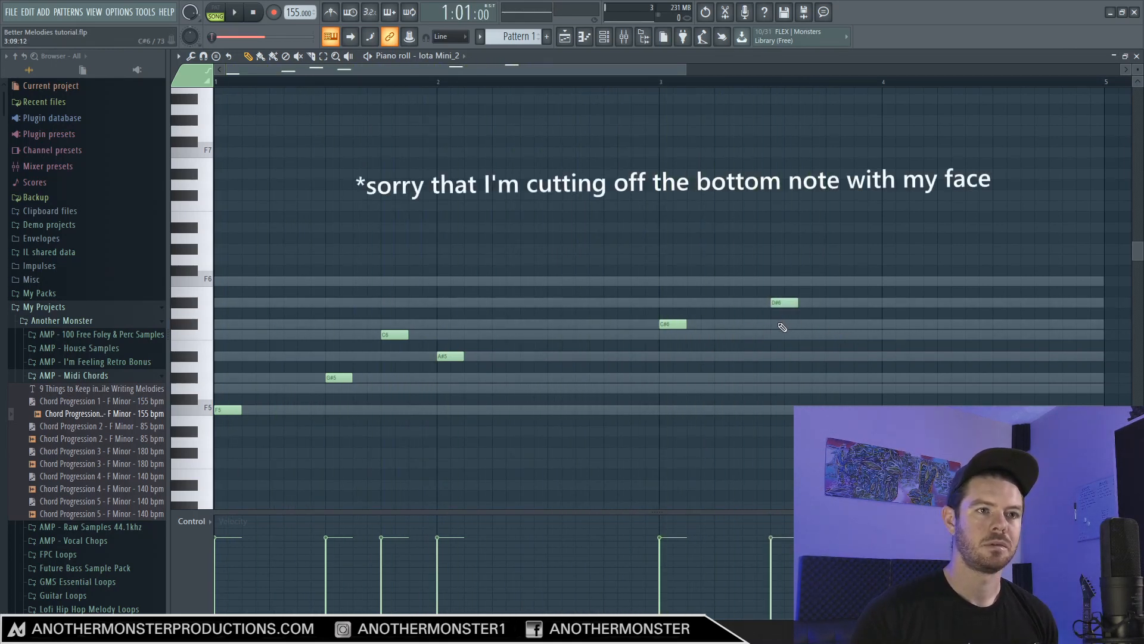
pyautogui.click(774, 324)
pyautogui.rightClick(777, 304)
pyautogui.press('space')
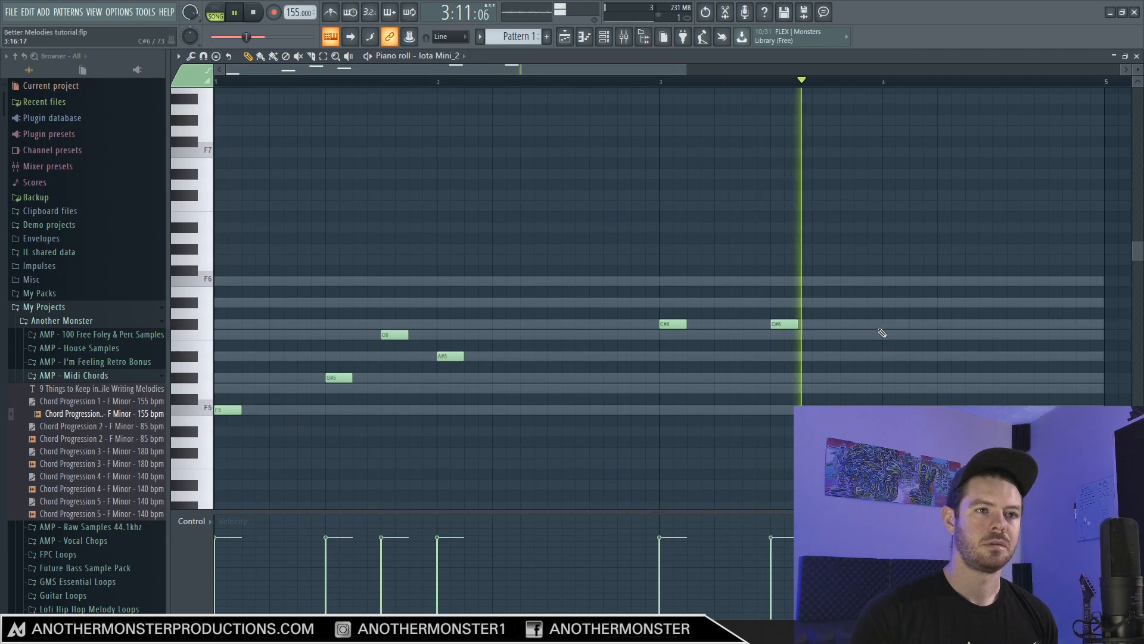
pyautogui.press('space')
pyautogui.rightClick(790, 325)
pyautogui.rightClick(661, 325)
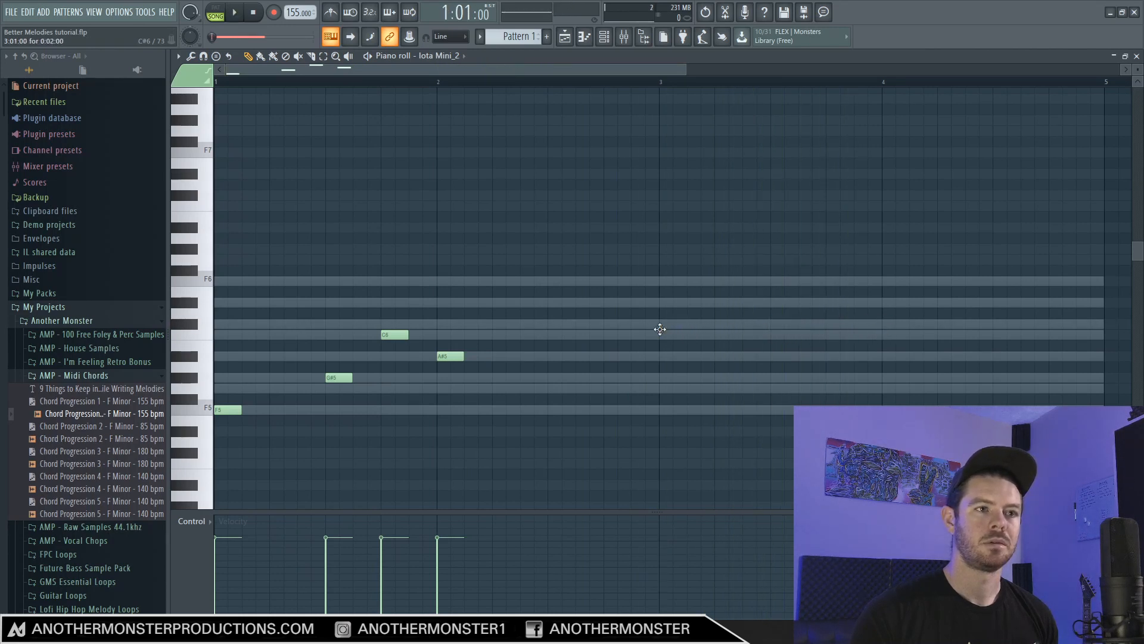
# Build the bar 3 melody with C6 on beats 1 and 3 and C#6 on beat 4, auditioning it with the chords
pyautogui.moveTo(659, 328); pyautogui.dragTo(659, 337)
pyautogui.press('space')
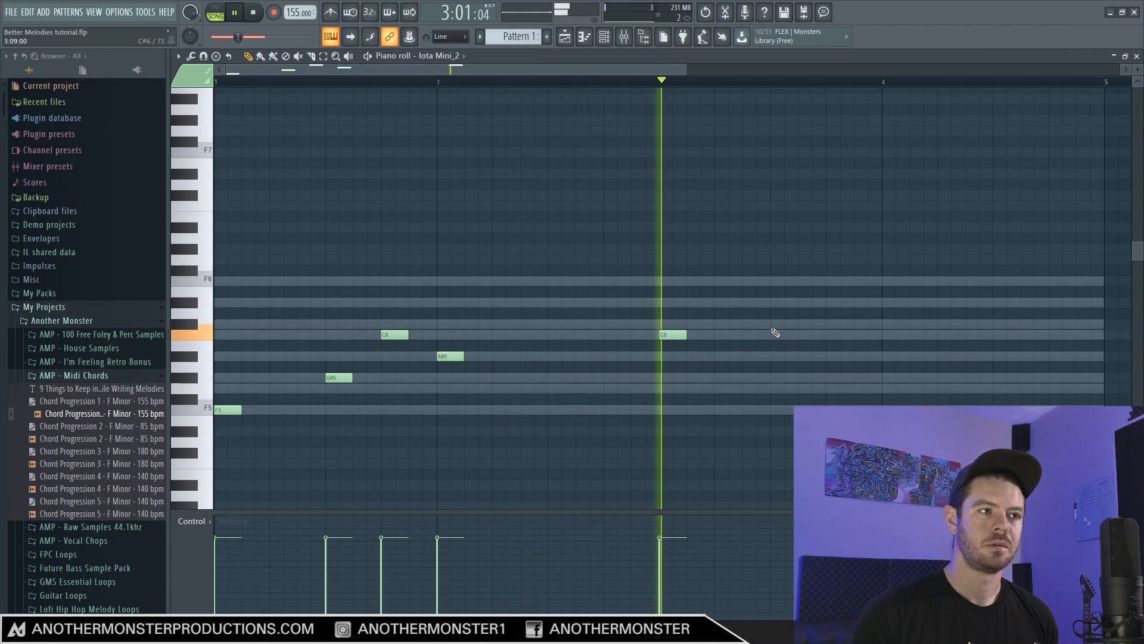
pyautogui.click(782, 324)
pyautogui.press('space')
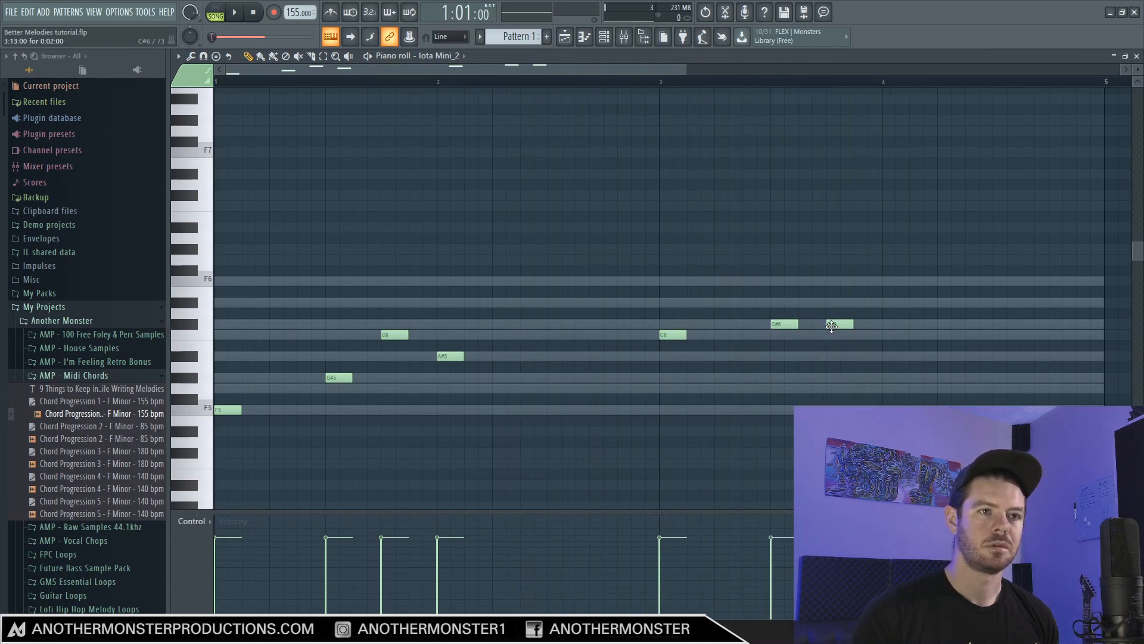
pyautogui.press('space')
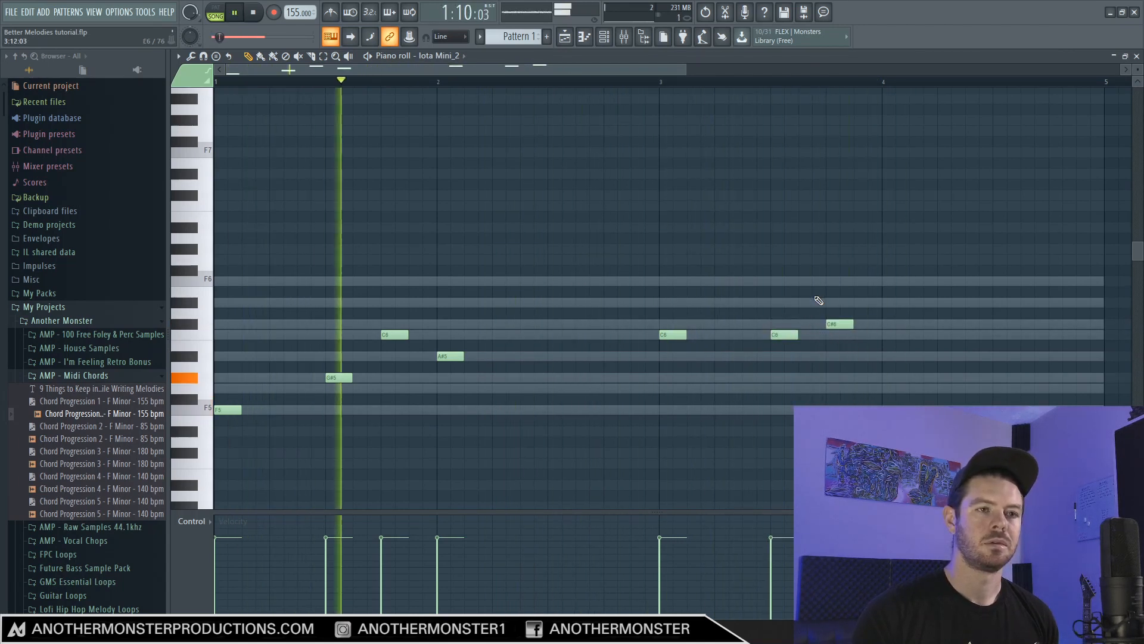
pyautogui.click(650, 82)
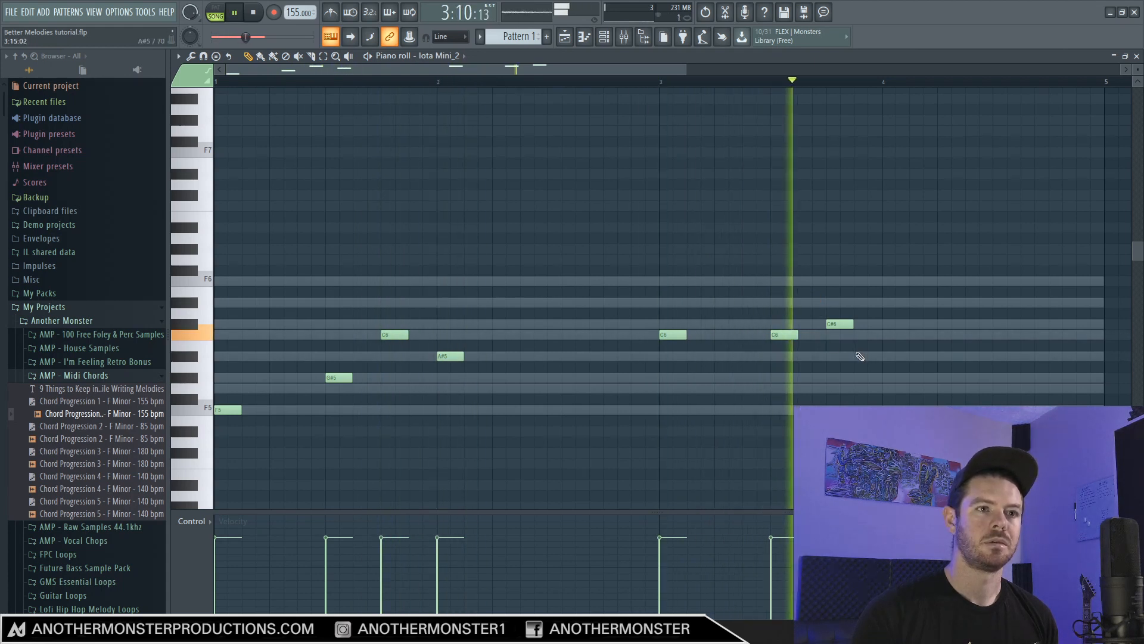
pyautogui.press('space')
# Place an A#5 note at the start of bar 4 and play back the melody
pyautogui.click(887, 357)
pyautogui.press('space')
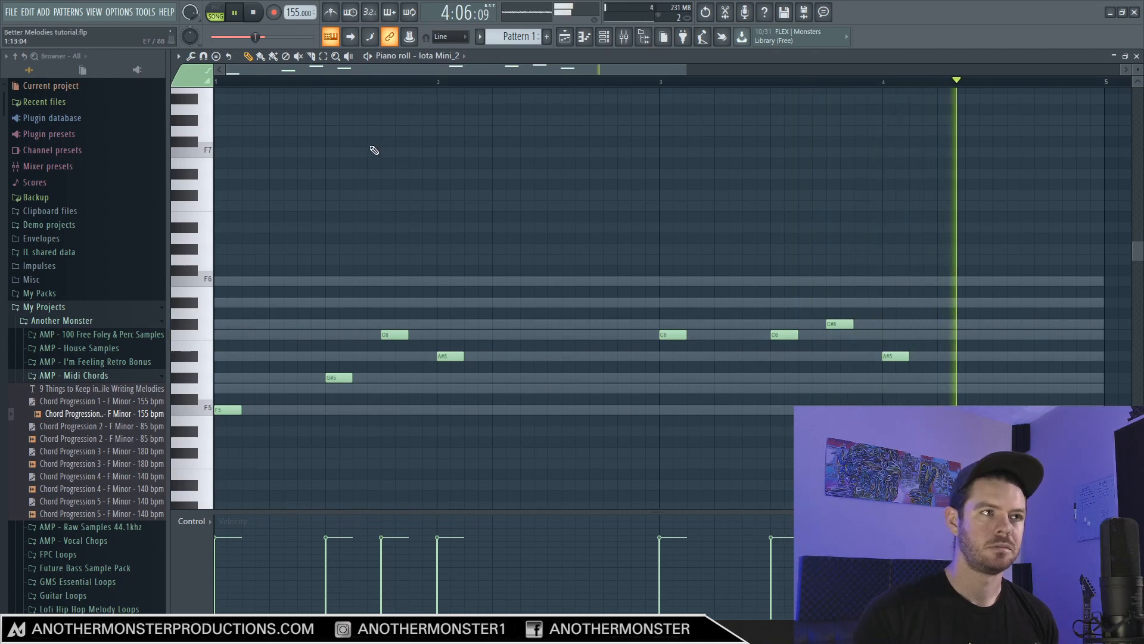
pyautogui.press('space')
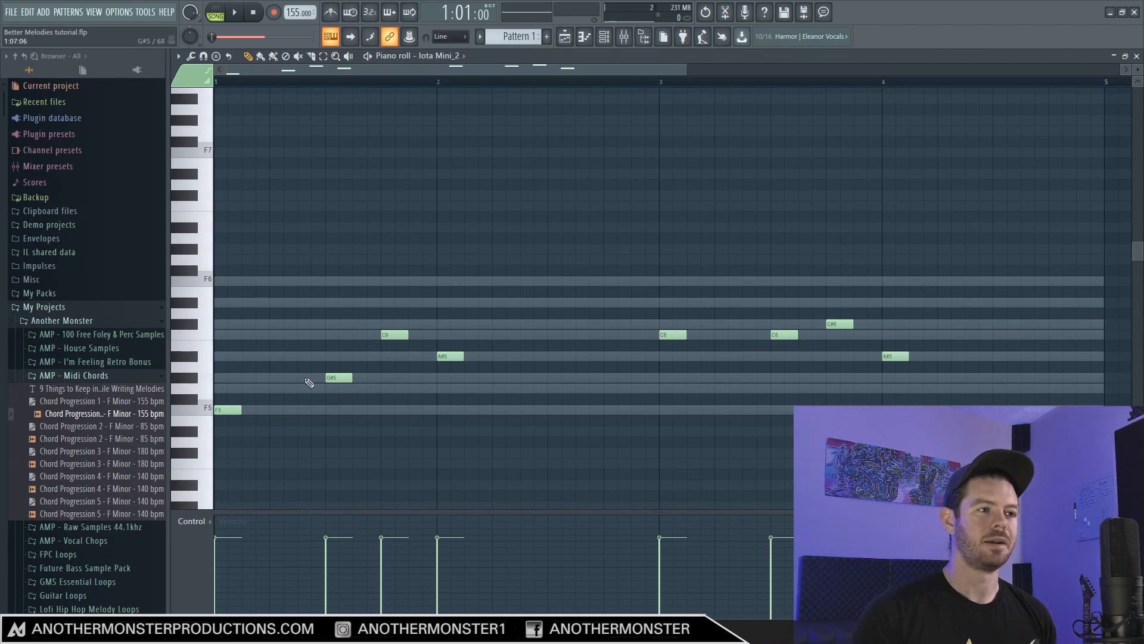
# Fill the empty beats with A#5 in bar 1, C#6, A#5 and G5 in bar 2, D#6 in bar 3, and C6, C#6 and D#6 in bar 4
pyautogui.click(274, 357)
pyautogui.click(494, 324)
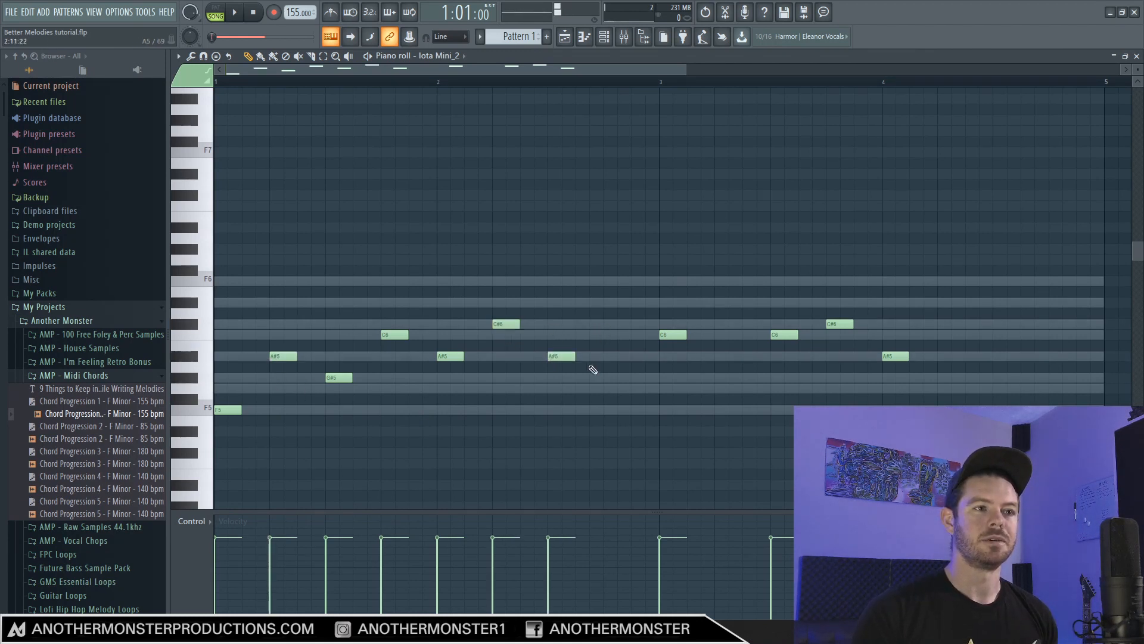
pyautogui.click(717, 304)
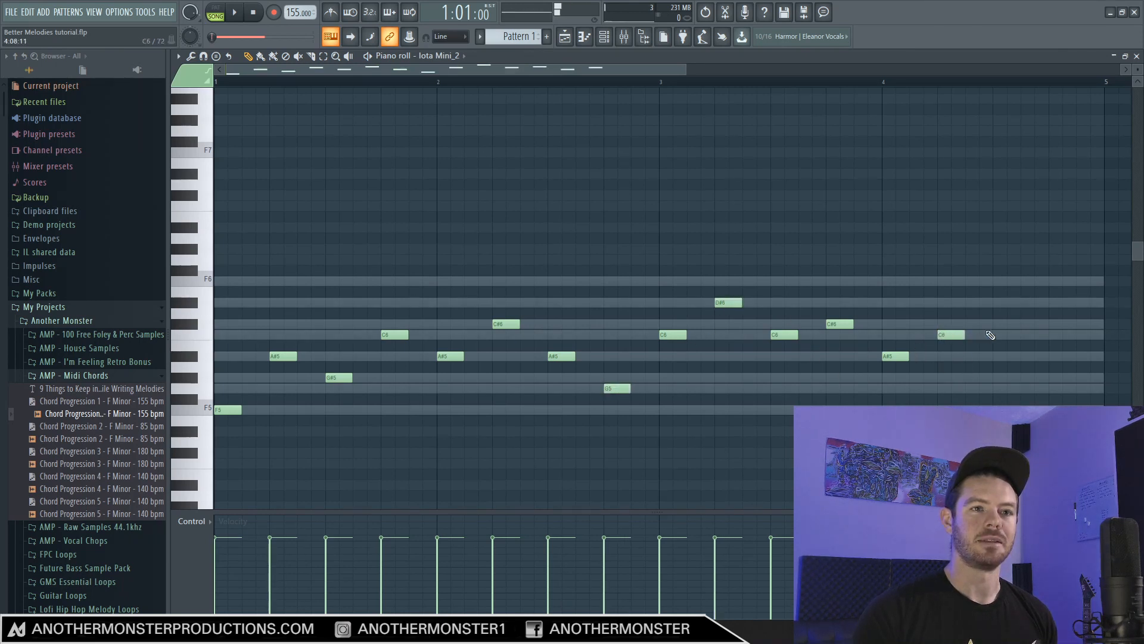
pyautogui.press('space')
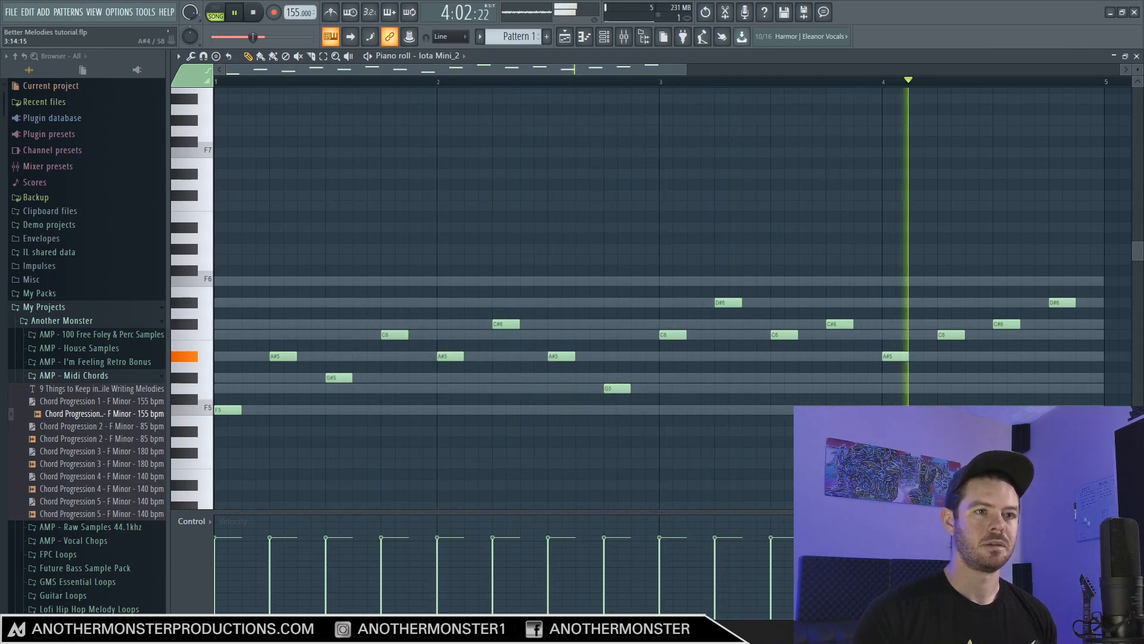
pyautogui.press('space')
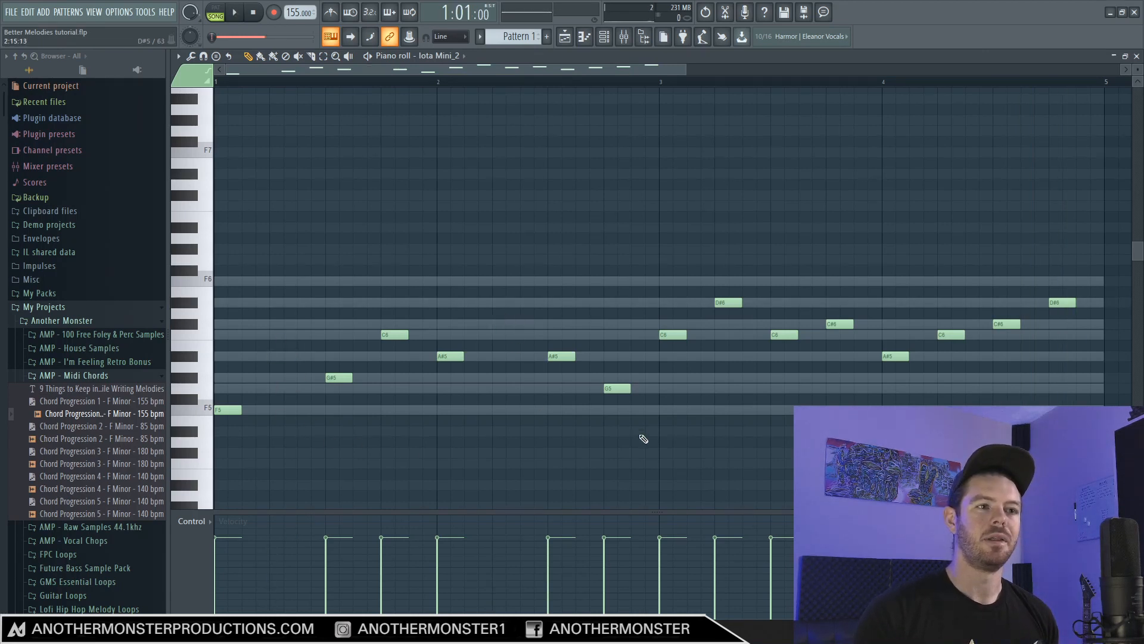
# Thin out the melody during playback by deleting A#5 and G5 in the second half of bar 2 and D#6 in bar 3
pyautogui.press('space')
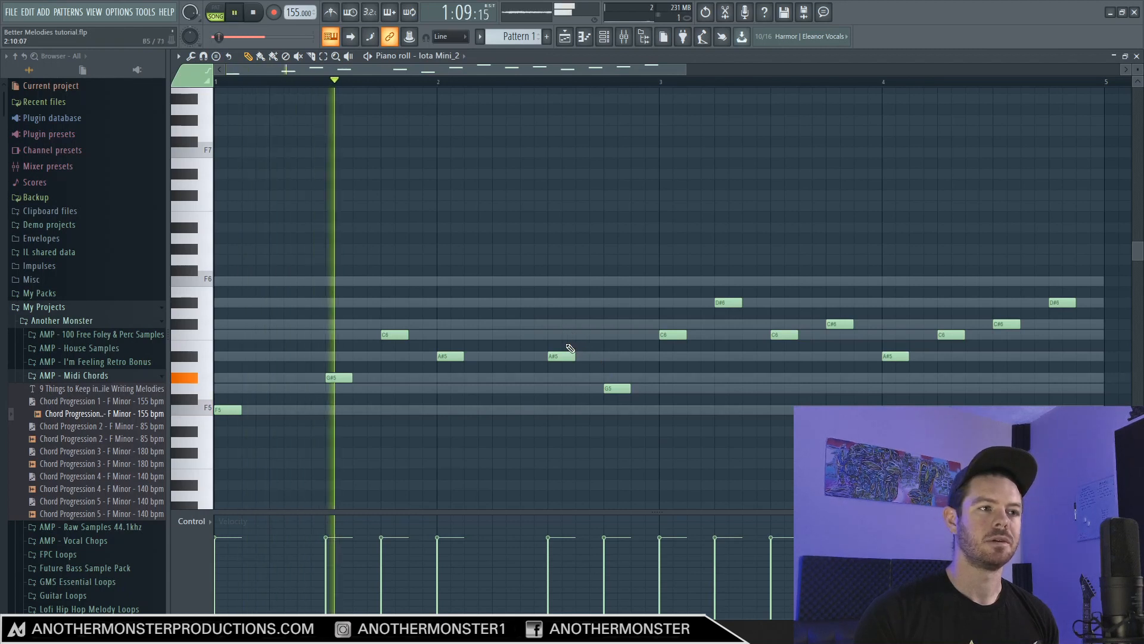
pyautogui.rightClick(562, 356)
pyautogui.rightClick(616, 388)
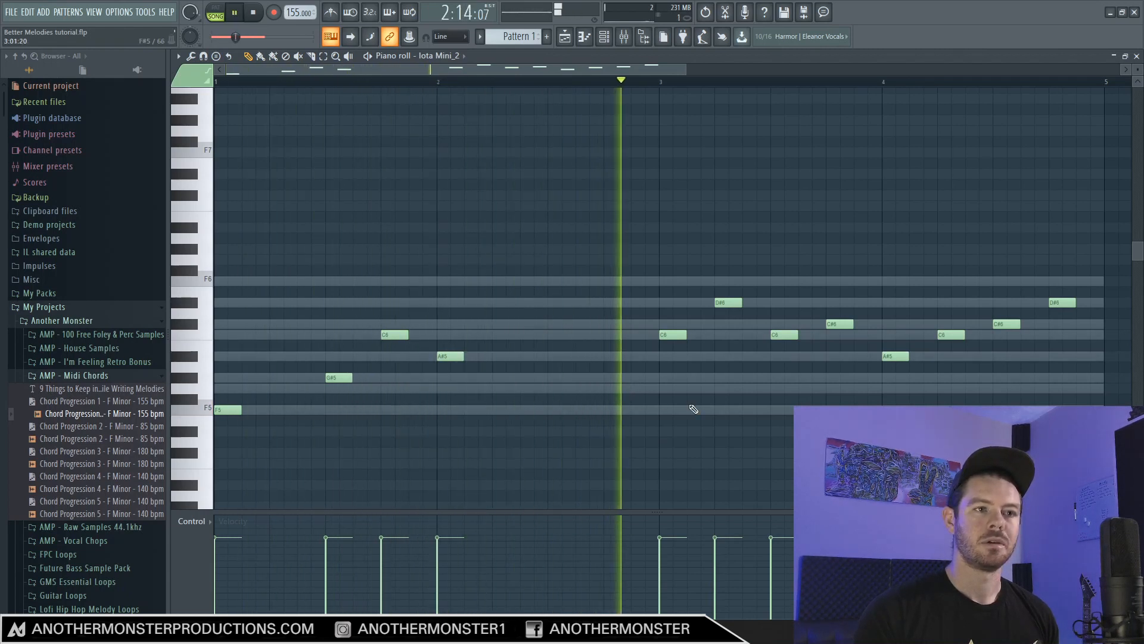
pyautogui.rightClick(728, 302)
# Reduce bar 4 to a single A#5 on beat 1 by deleting C6, C#6 and D#6, auditioning the melody
pyautogui.rightClick(894, 356)
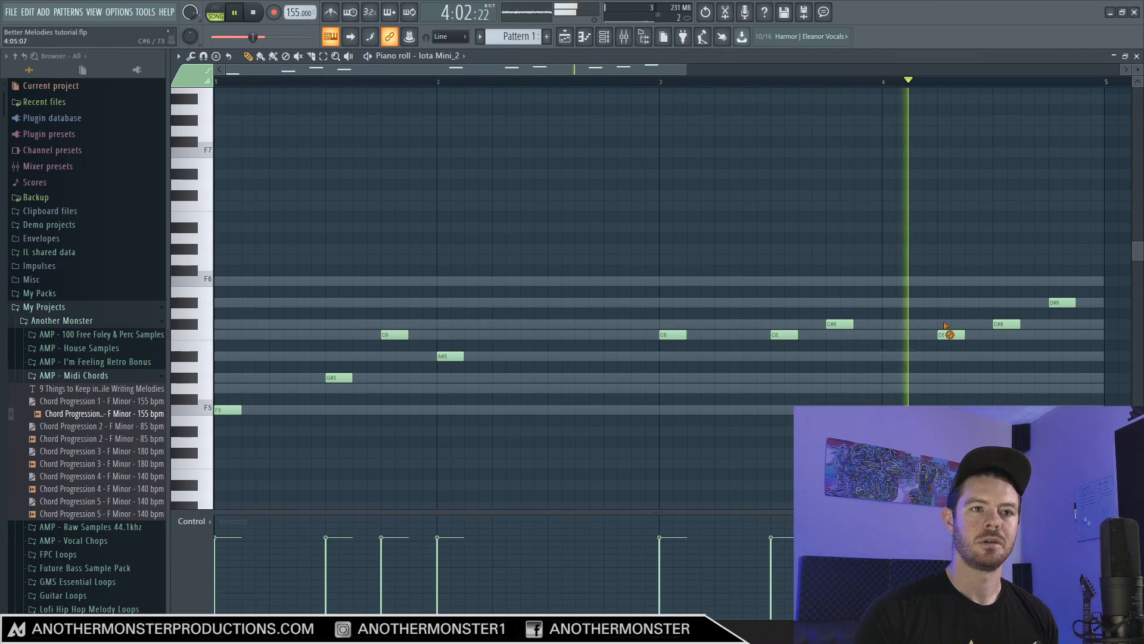
pyautogui.rightClick(948, 334)
pyautogui.rightClick(1004, 324)
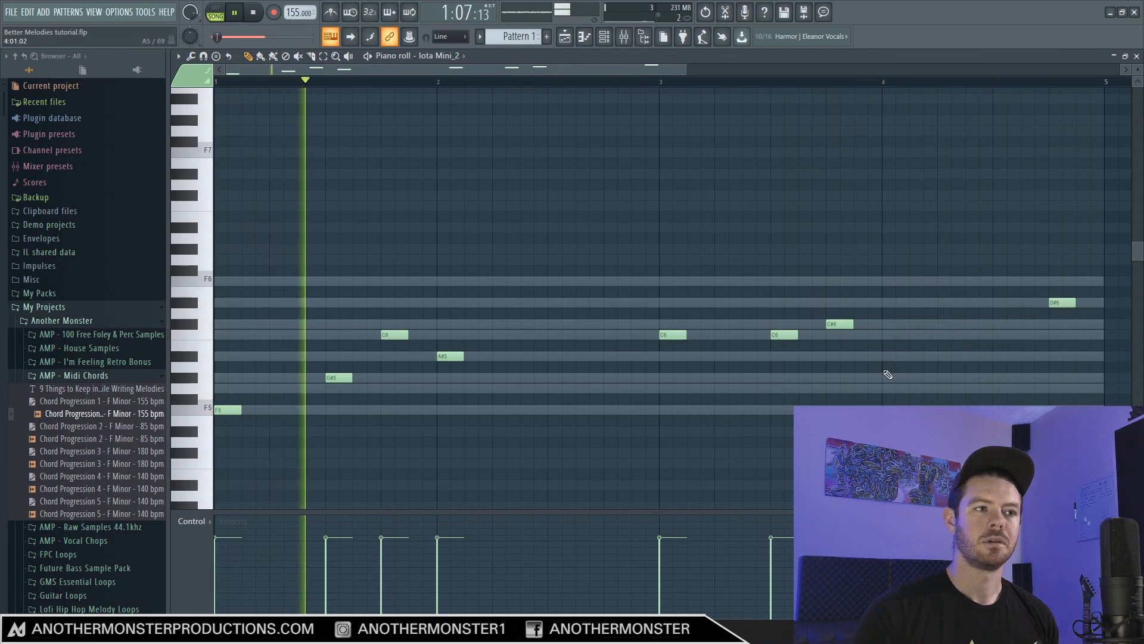
pyautogui.click(889, 357)
pyautogui.rightClick(1061, 303)
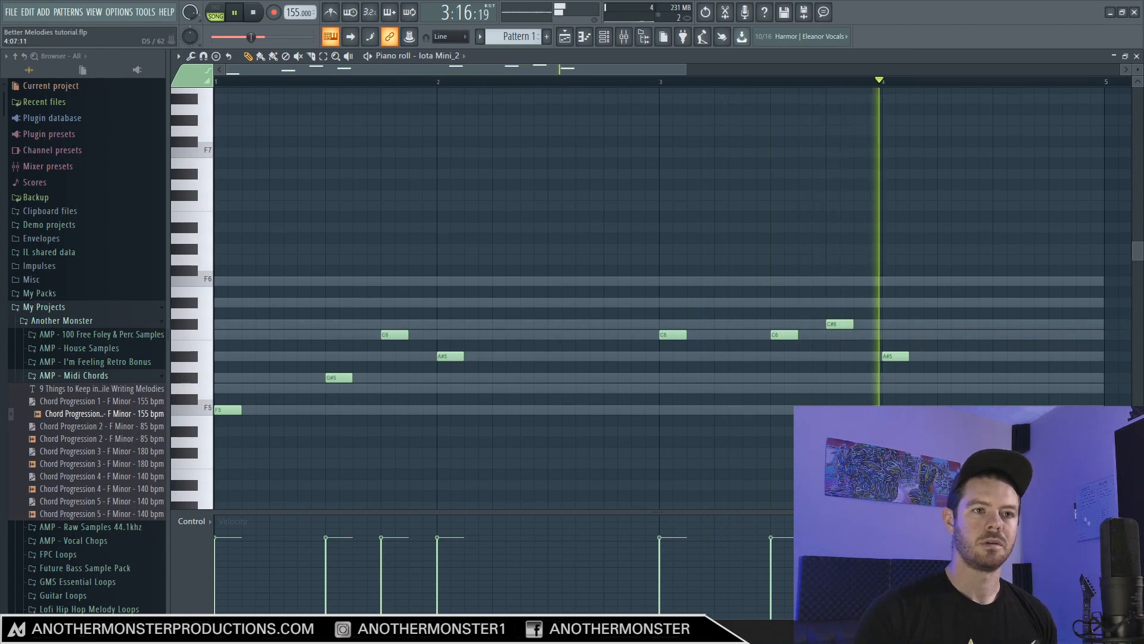
pyautogui.press('space')
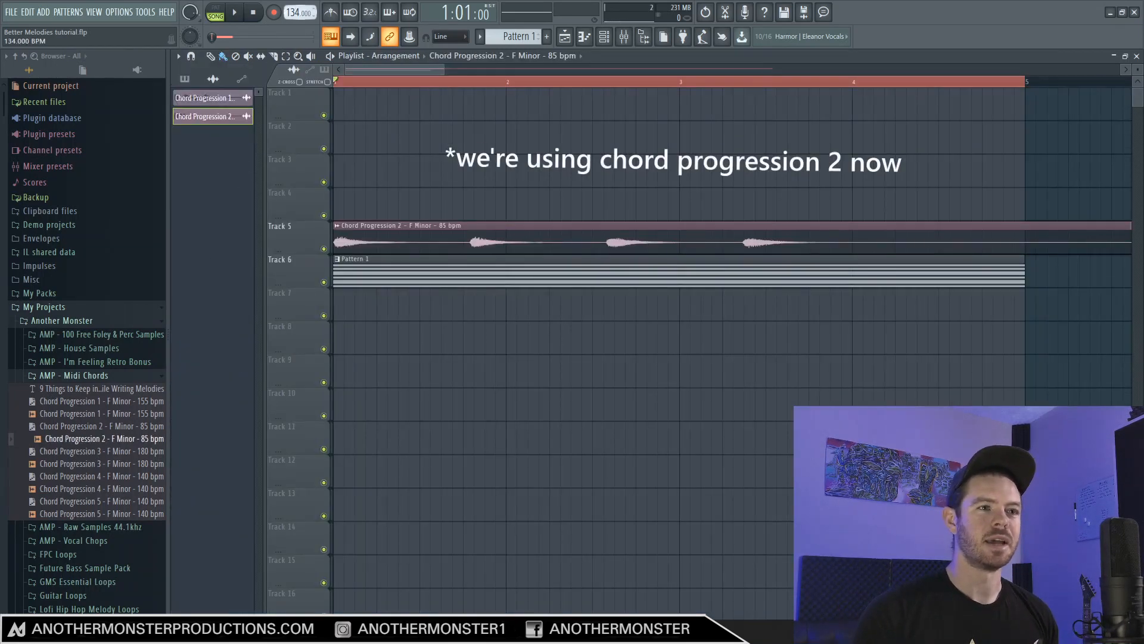
# Set the tempo to 85 BPM and loop the playlist's first two bars, listening to the chord progression in the piano roll
pyautogui.moveTo(294, 13); pyautogui.dragTo(286, 62)
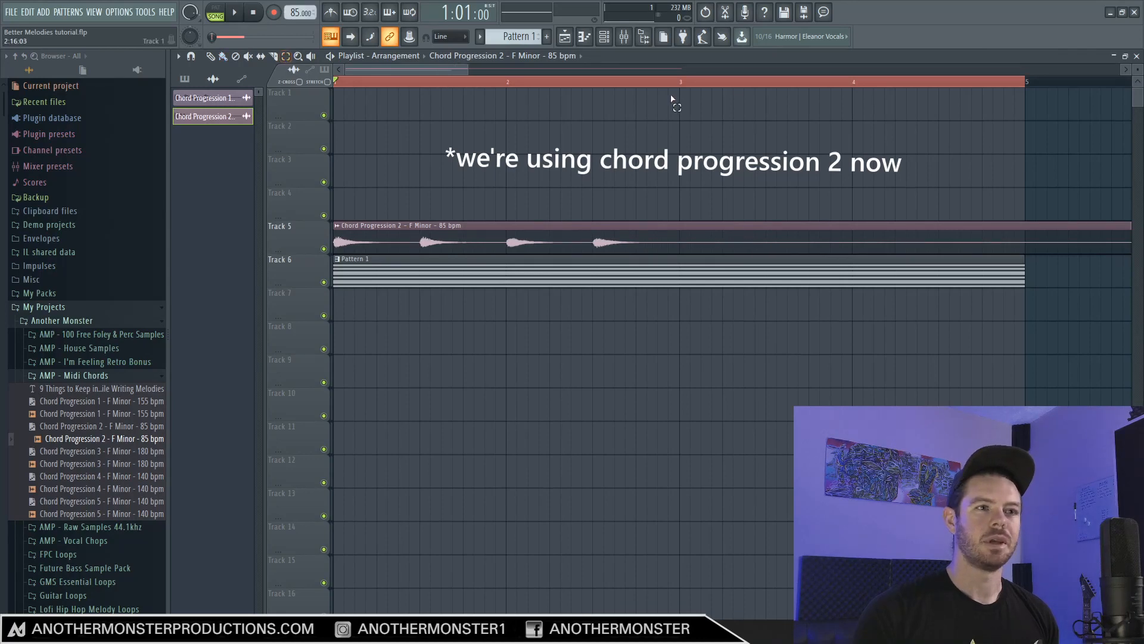
pyautogui.moveTo(684, 84); pyautogui.dragTo(113, 53)
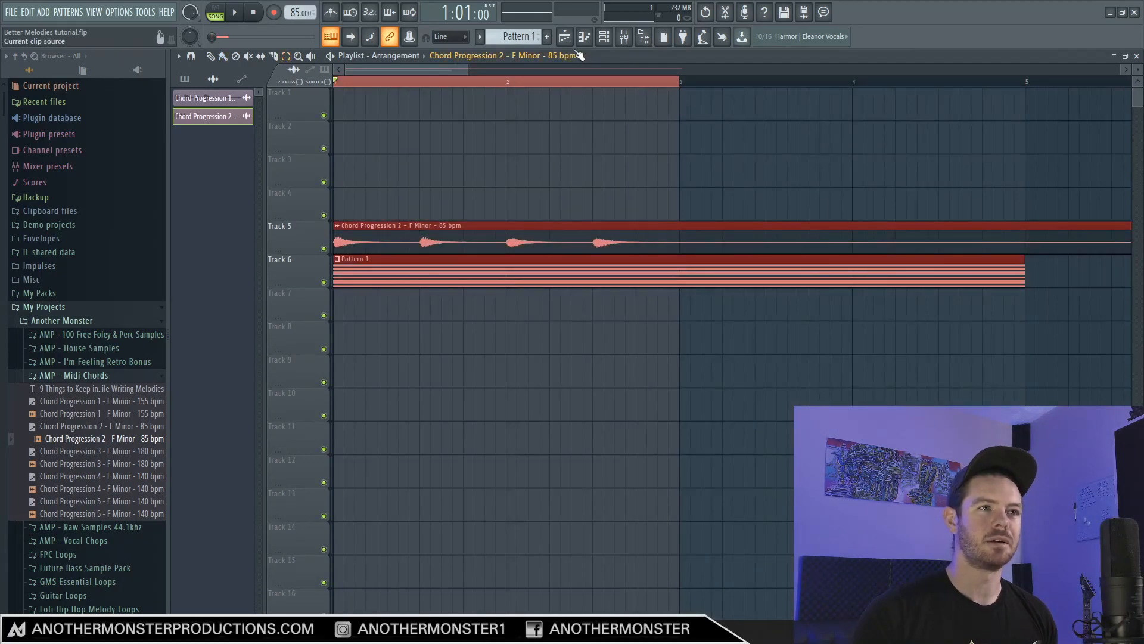
pyautogui.click(584, 37)
pyautogui.press('space')
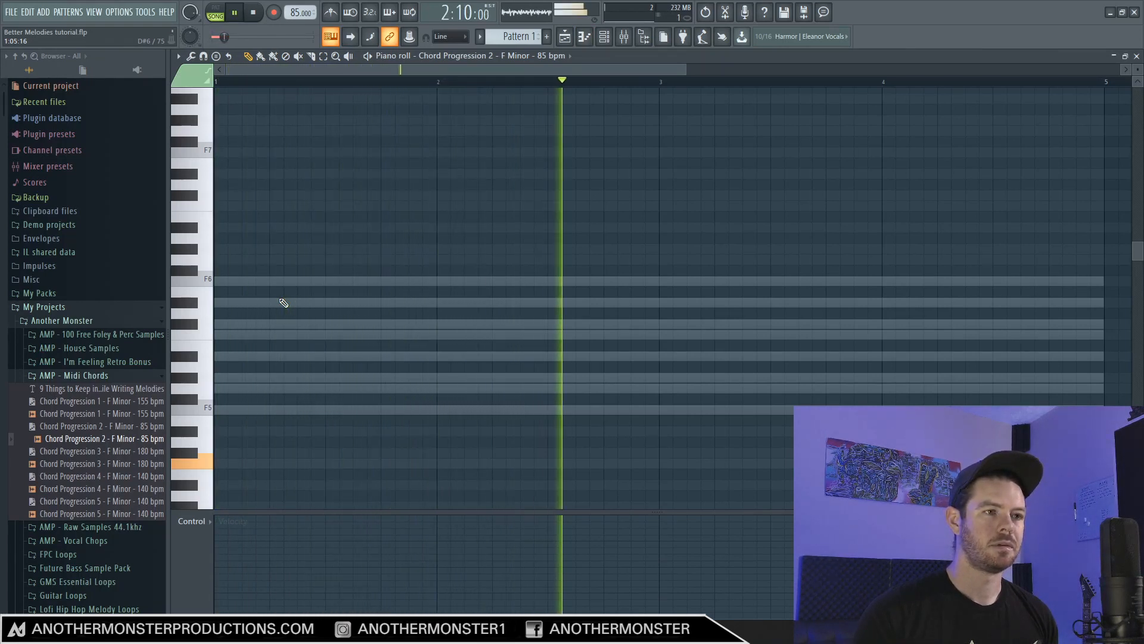
pyautogui.press('space')
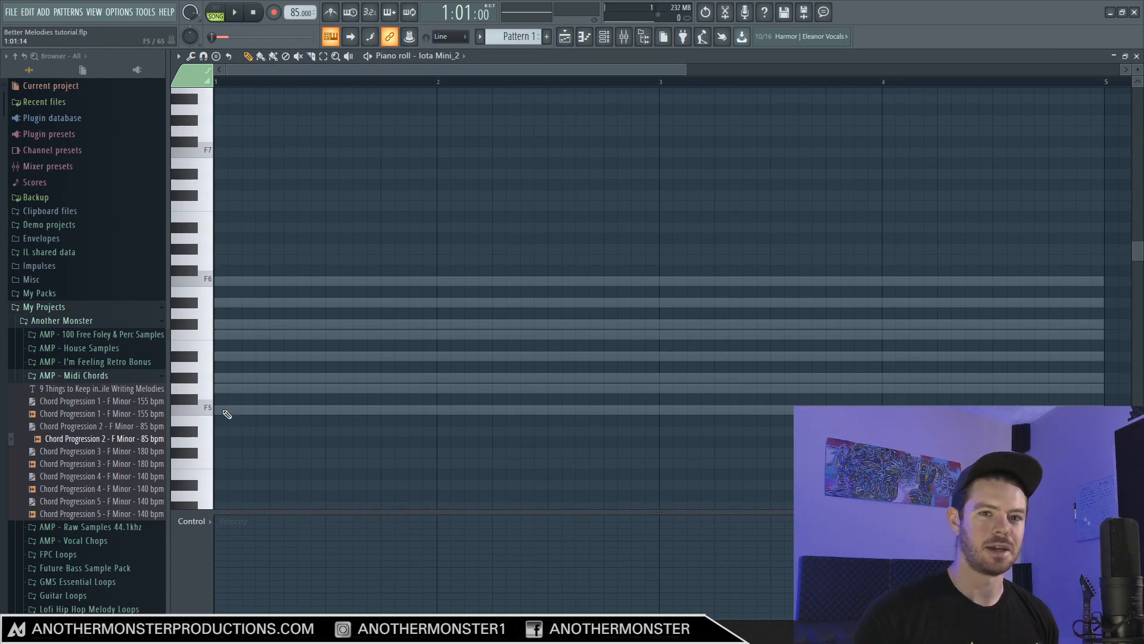
# Start the new bar 1 melody with C6 on beat 1, trying F5 there first, and audition it
pyautogui.click(227, 411)
pyautogui.rightClick(228, 411)
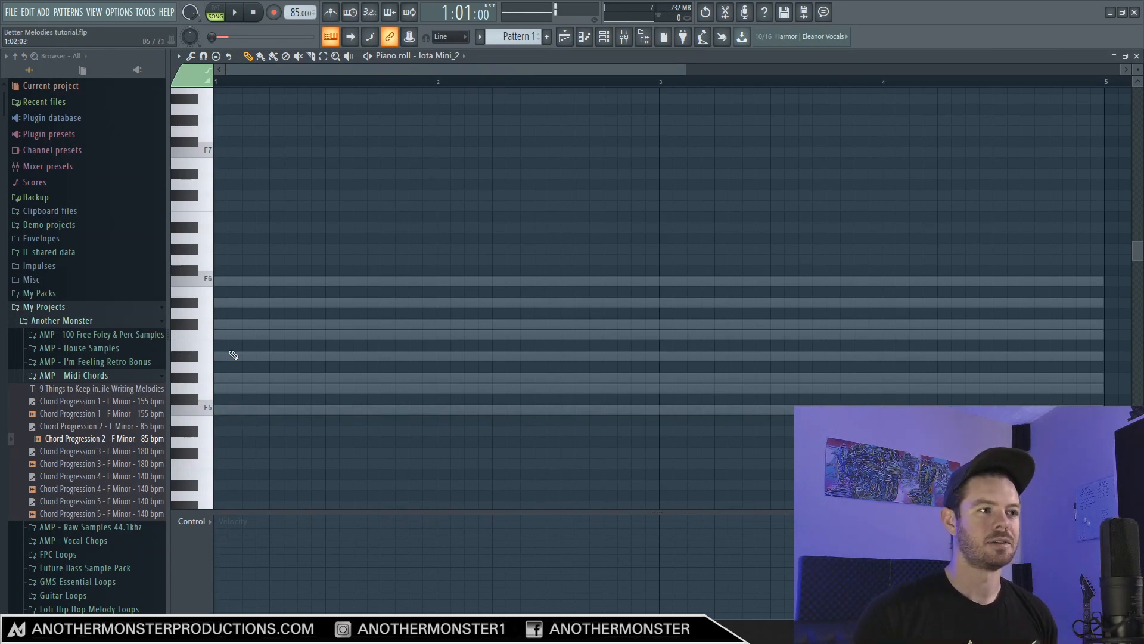
pyautogui.moveTo(227, 334); pyautogui.dragTo(178, 332)
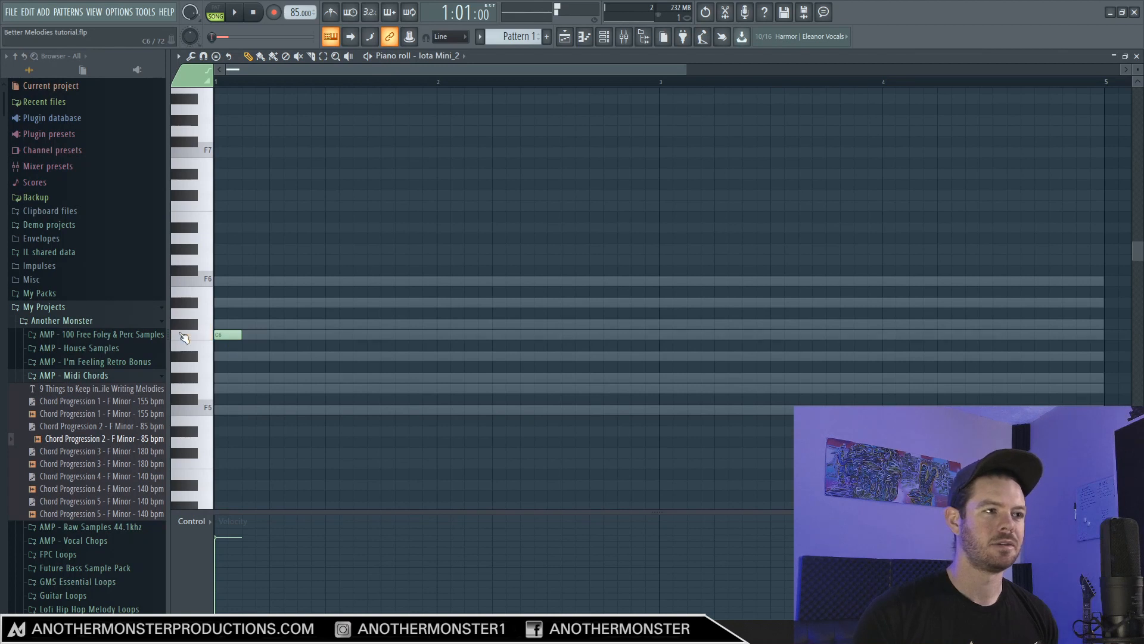
pyautogui.press('space')
pyautogui.press('space')
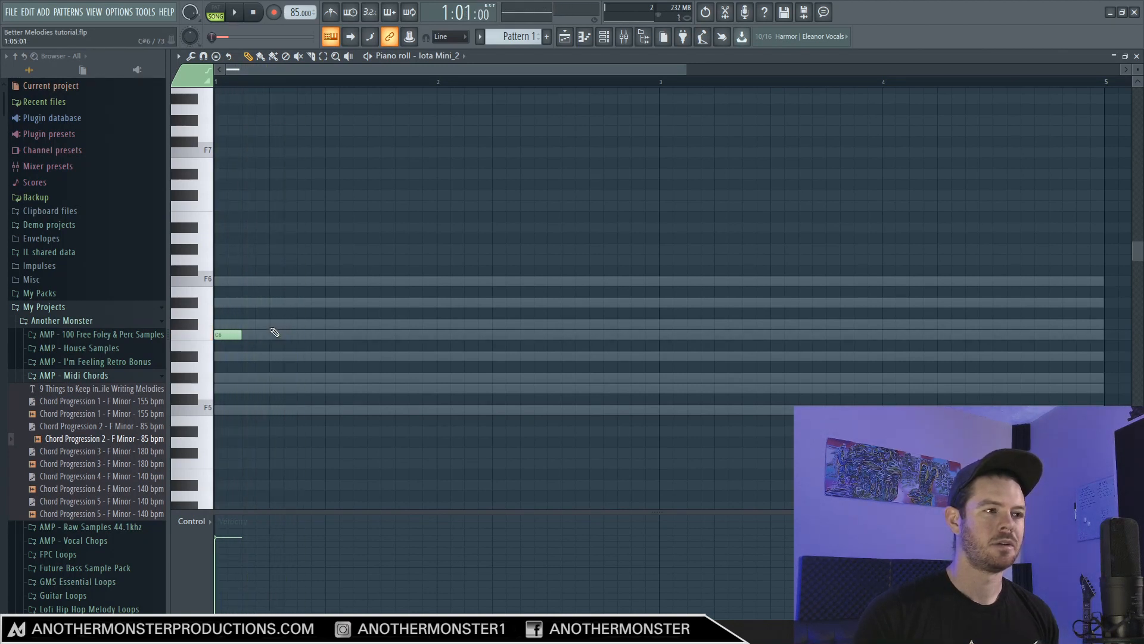
# Try D#6 on beat 2 of bar 1, replace it with F6, and add D#6 on beat 3, auditioning the notes
pyautogui.press('space')
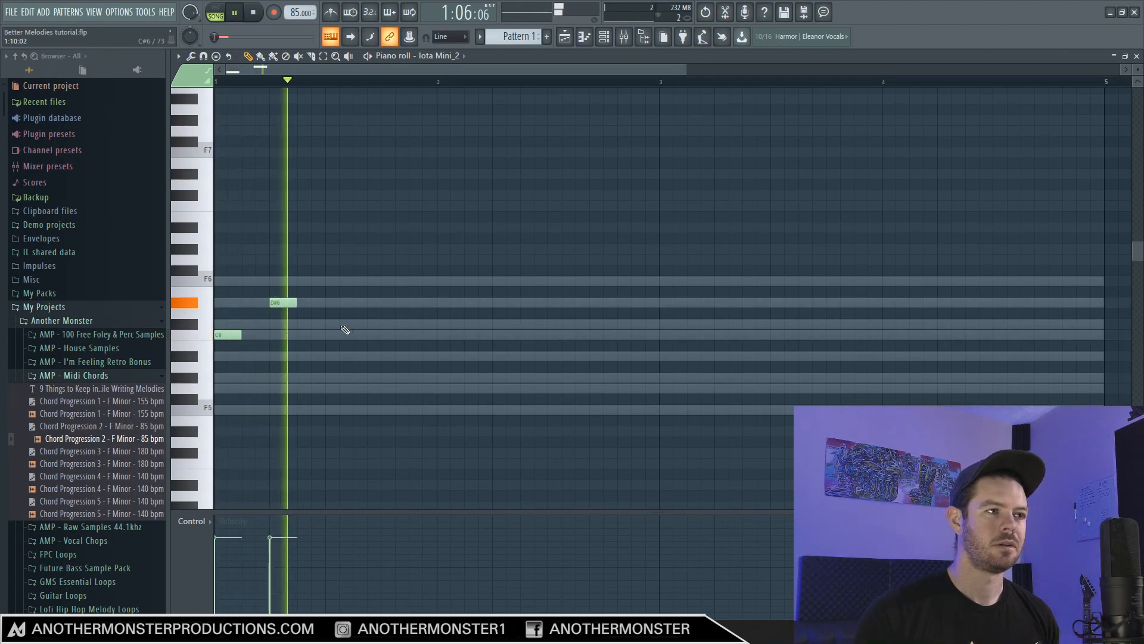
pyautogui.press('space')
pyautogui.click(275, 280)
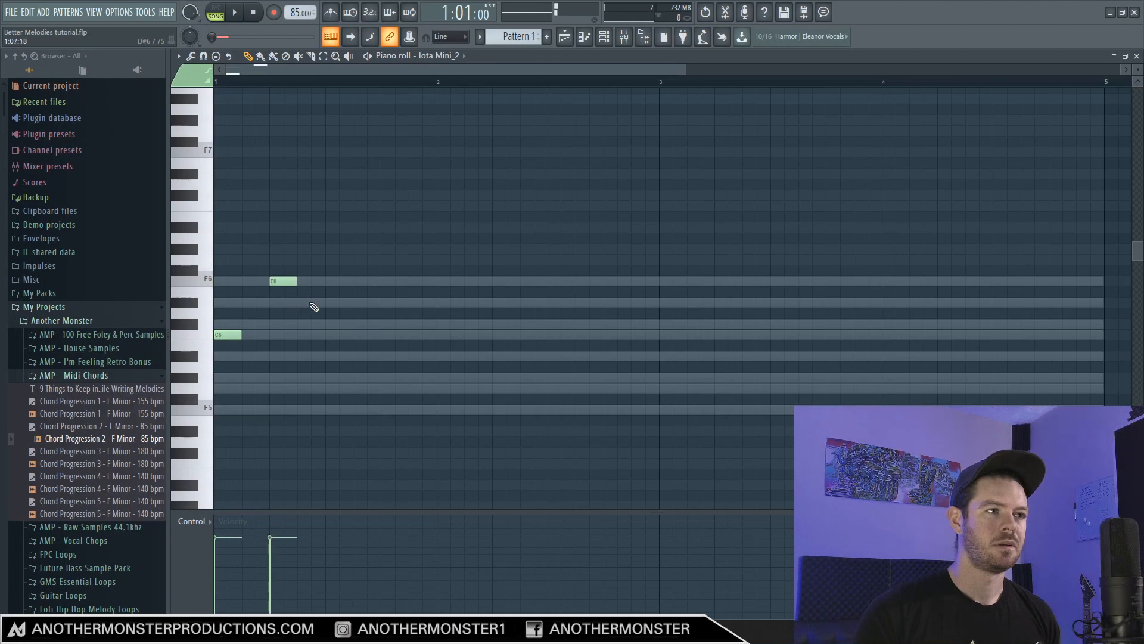
pyautogui.press('space')
pyautogui.click(332, 302)
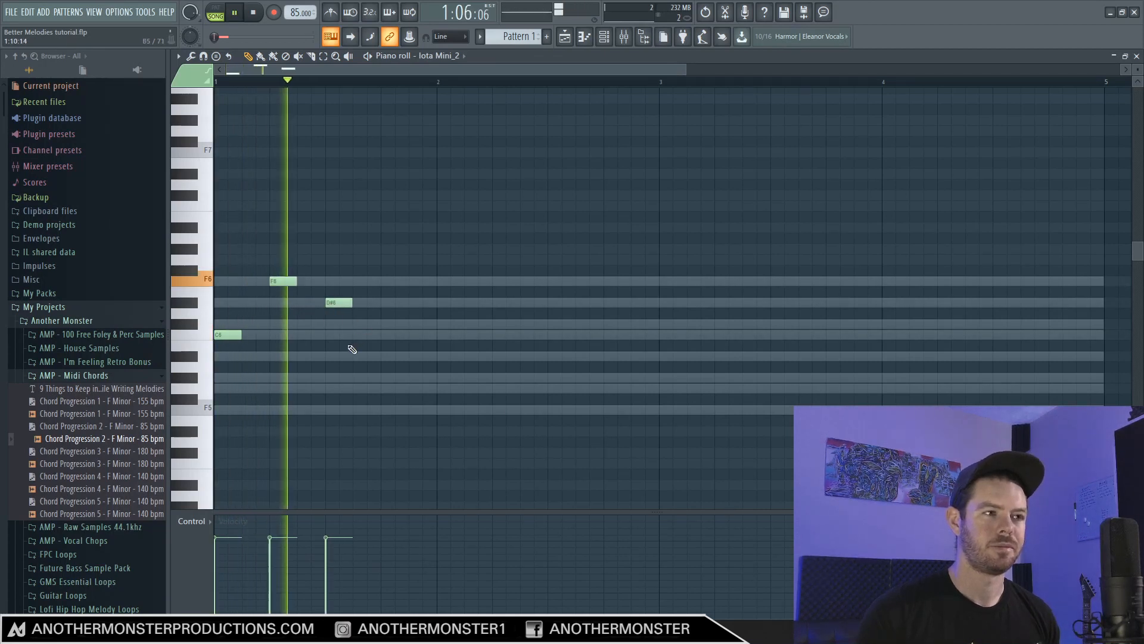
pyautogui.press('space')
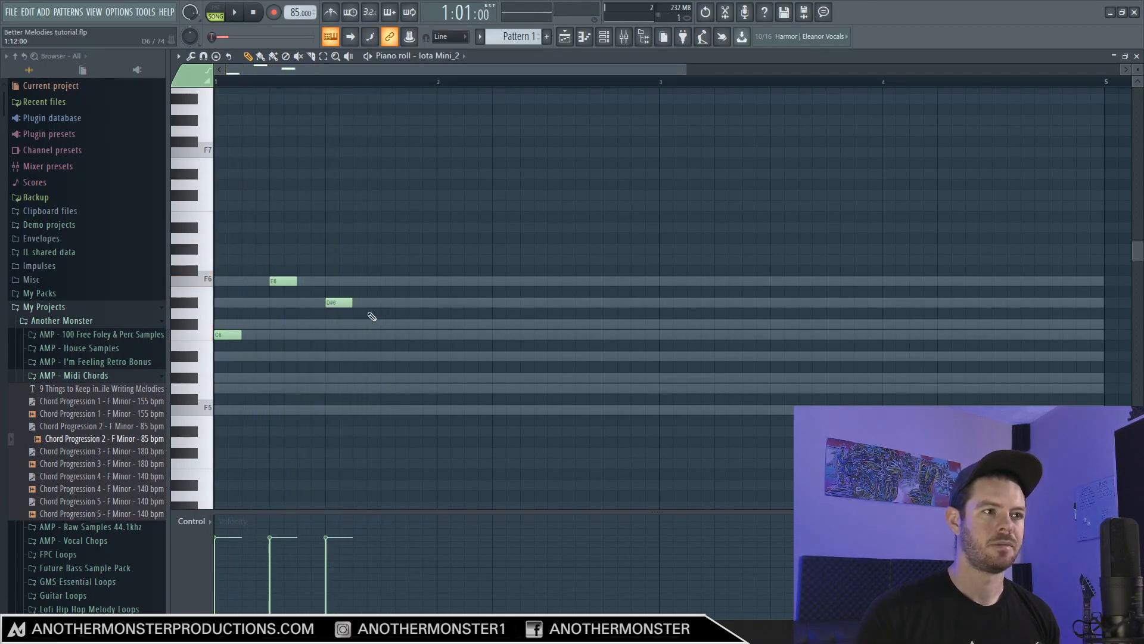
# Move F6 in bar 1 half a beat later so it leads directly into D#6 on beat 3
pyautogui.rightClick(337, 303)
pyautogui.moveTo(282, 281)
pyautogui.mouseDown()
pyautogui.moveTo(324, 282)
pyautogui.moveTo(302, 283)
pyautogui.mouseUp()
pyautogui.click(328, 303)
# Try A#5 directly after D#6 and on beat 4 of bar 1, auditioning each position, and undo the note
pyautogui.click(356, 355)
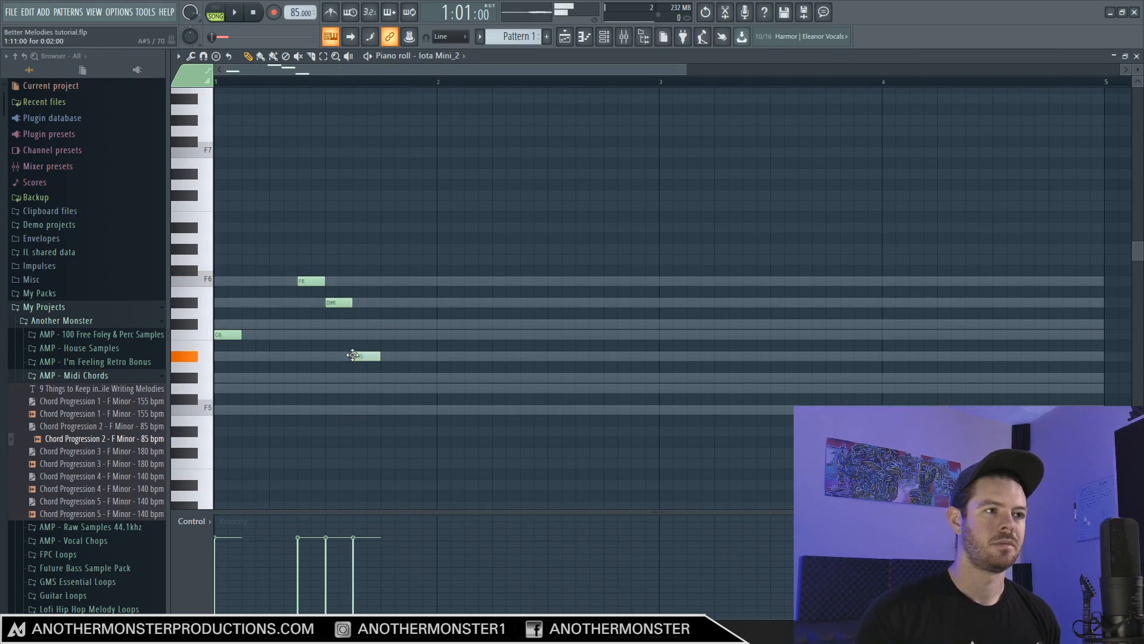
pyautogui.press('space')
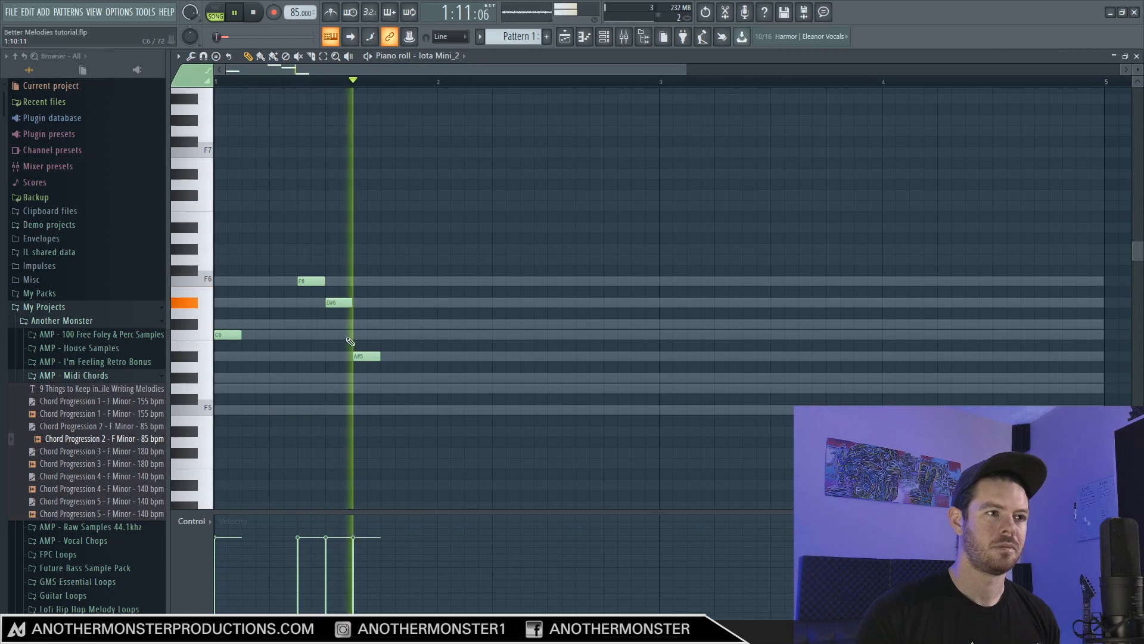
pyautogui.press('space')
pyautogui.click(384, 356)
pyautogui.press('space')
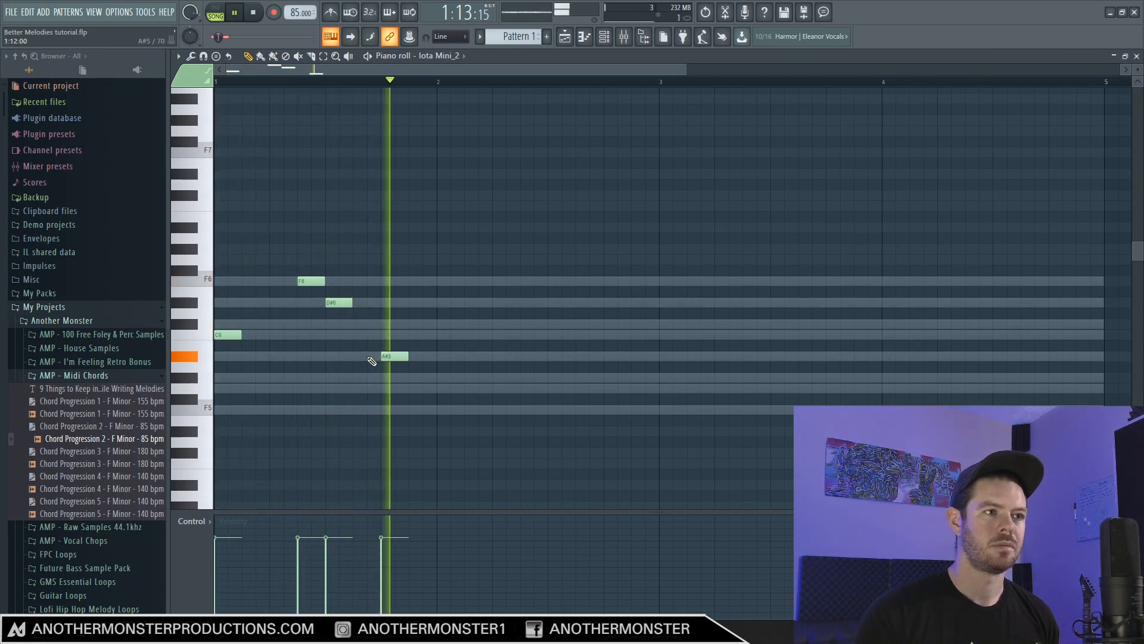
pyautogui.press('space')
pyautogui.hotkey('ctrl', 'z')
# Build bar 2 with G#5 on beat 1, A#5 half a beat before beat 3 and C6 on beat 3, auditioning it
pyautogui.press('space')
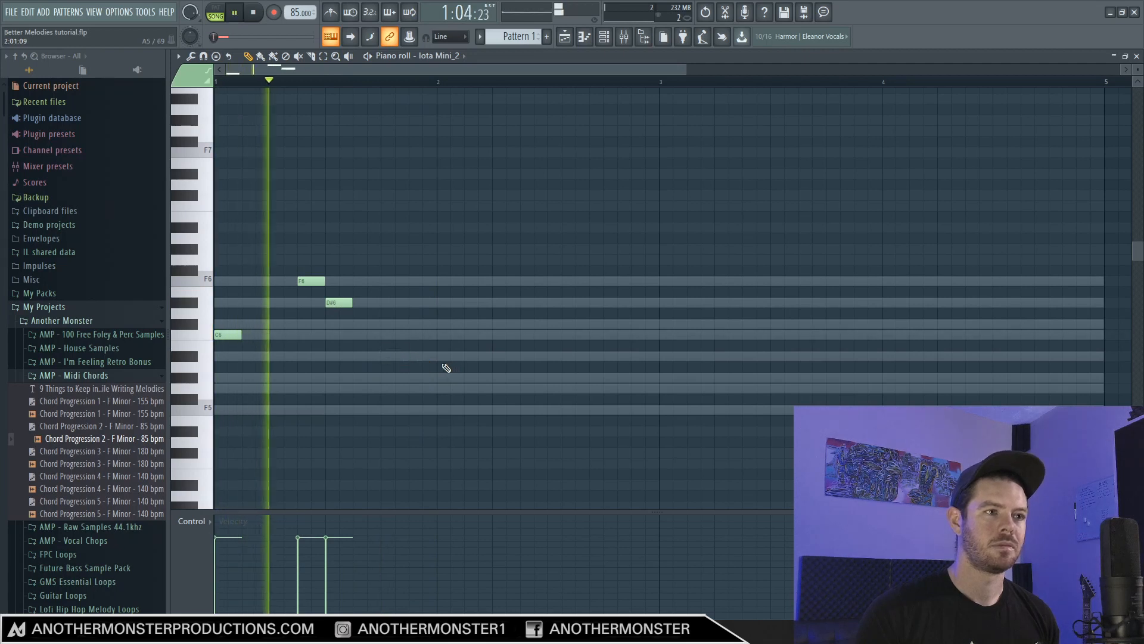
pyautogui.click(438, 377)
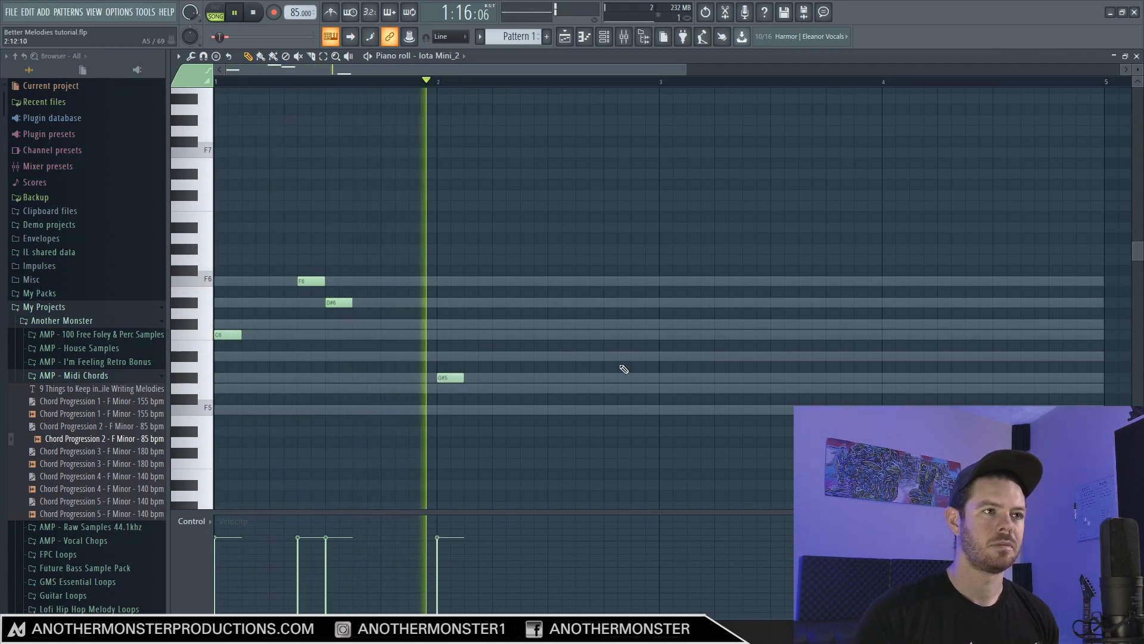
pyautogui.press('space')
pyautogui.click(525, 356)
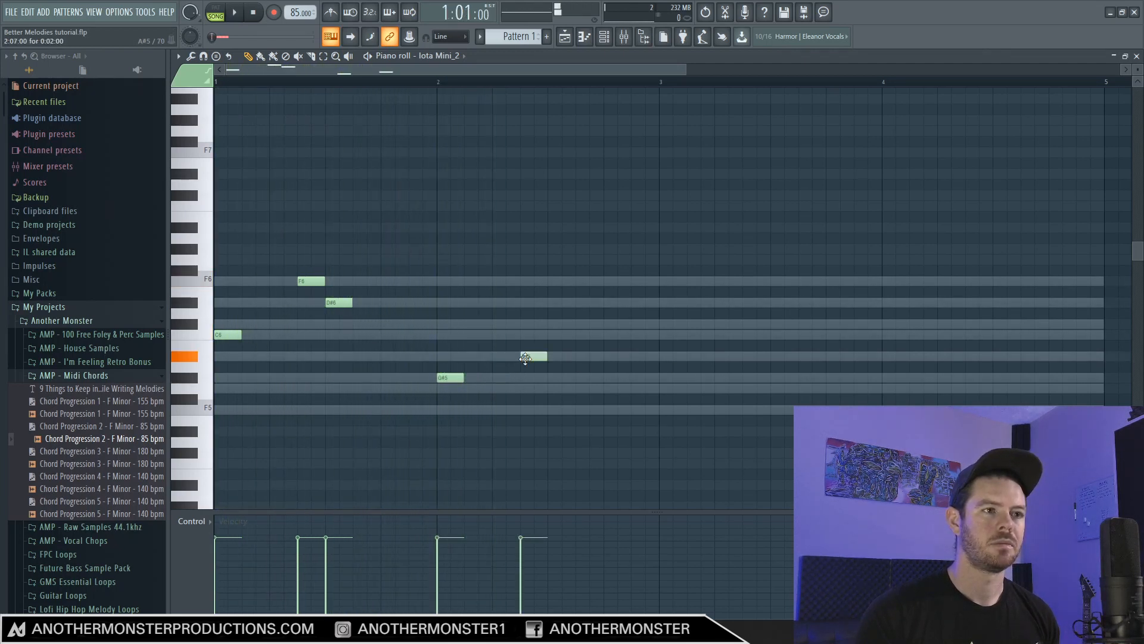
pyautogui.click(551, 335)
pyautogui.press('space')
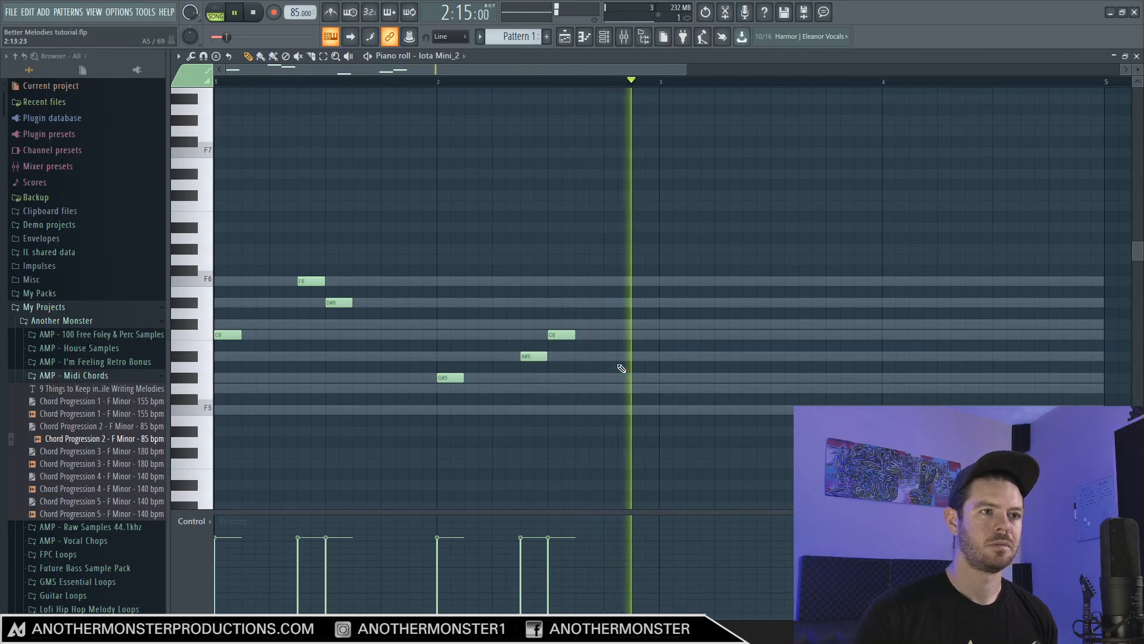
pyautogui.press('space')
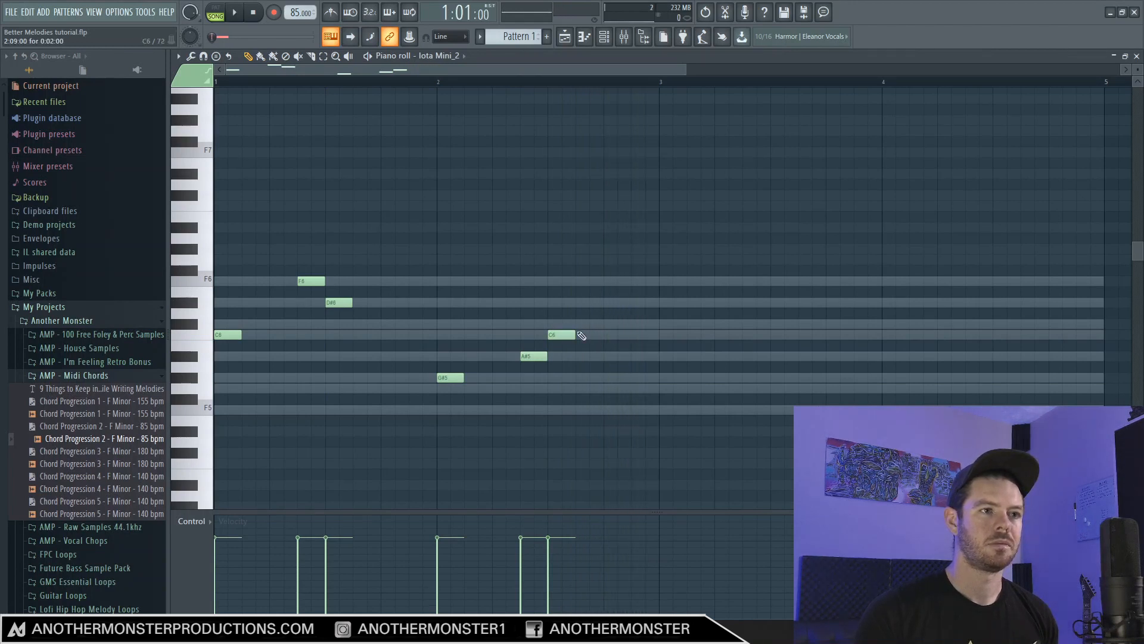
# Add C#6 on beat 4 of bar 2 and play back the looped two-bar melody with the chords
pyautogui.moveTo(596, 324); pyautogui.dragTo(609, 324)
pyautogui.press('space')
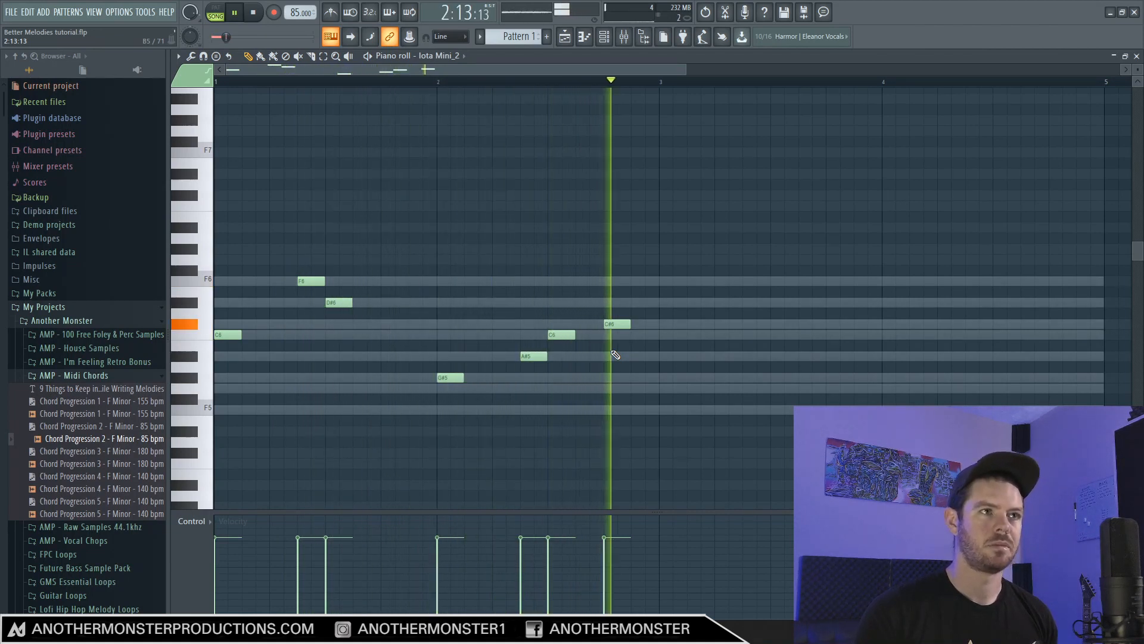
pyautogui.press('space')
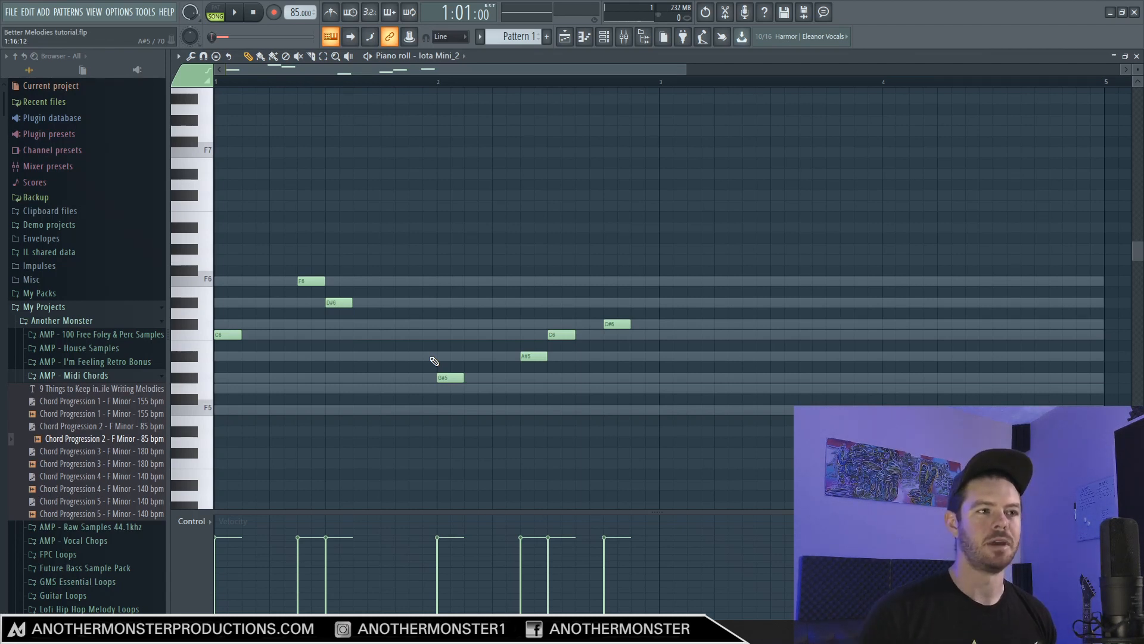
# Place the Chord Progression 5 - F Minor - 140 bpm audio on playlist Track 5 and open the Keys - Class piano roll
pyautogui.press('F5')
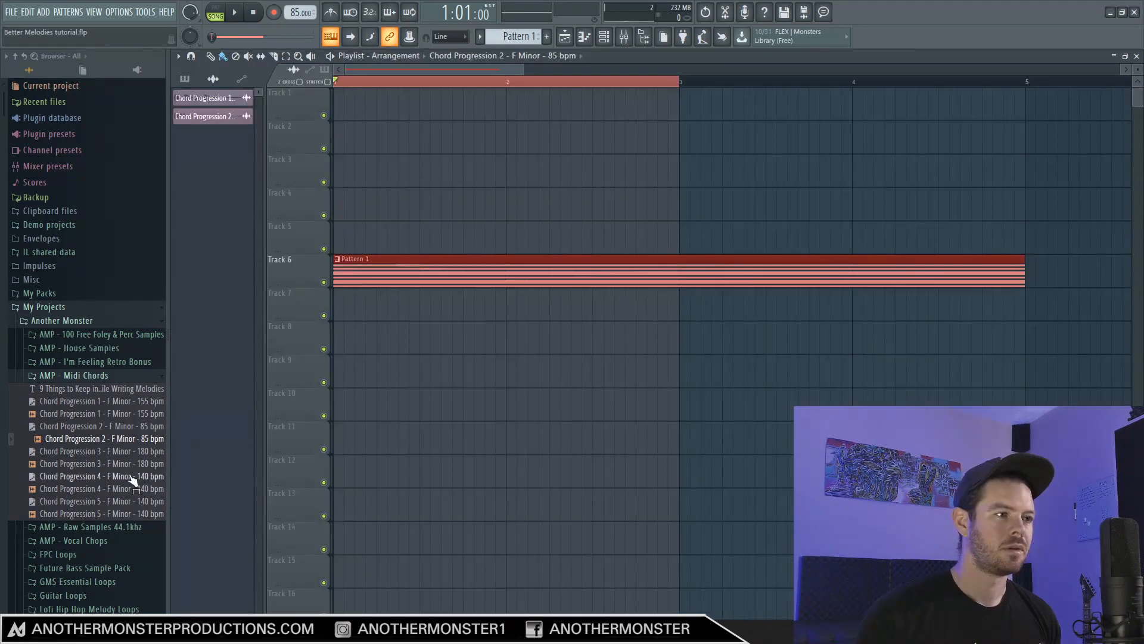
pyautogui.moveTo(96, 513); pyautogui.dragTo(384, 240)
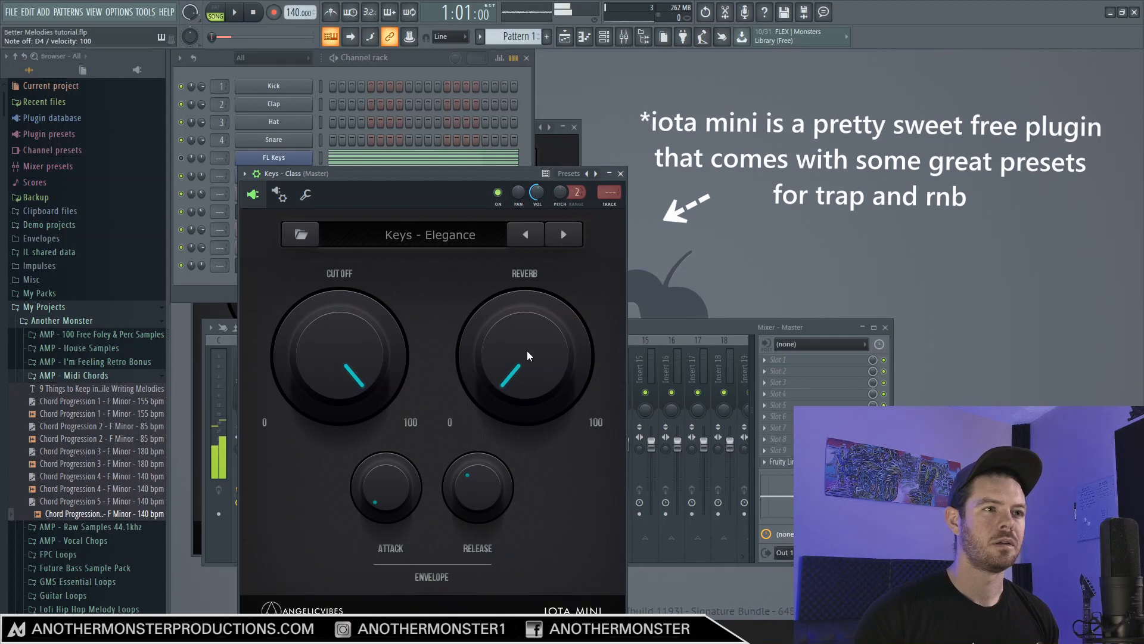
pyautogui.press('F6')
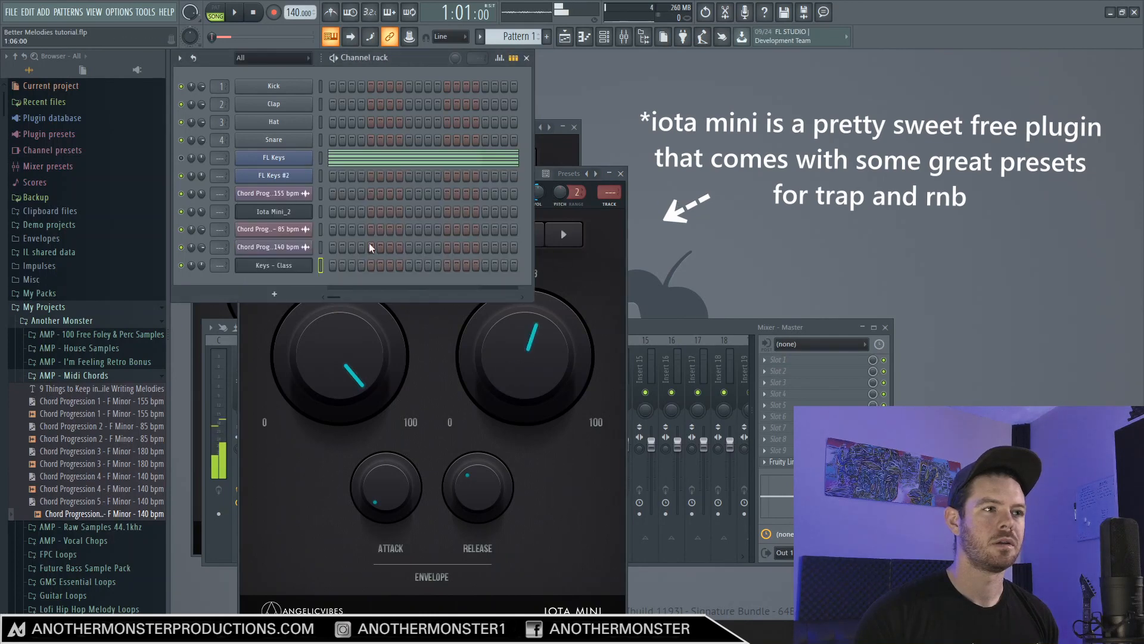
pyautogui.rightClick(279, 263)
pyautogui.click(349, 263)
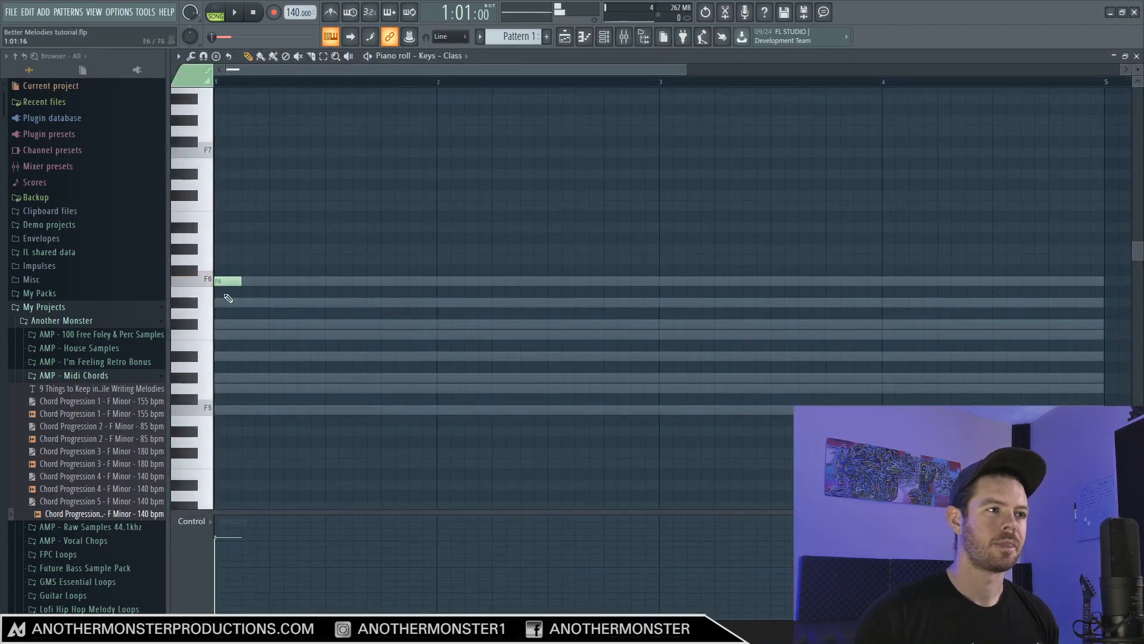
# Audition F6 as the opening note of bar 1, replace it with C6 and play it with the chords
pyautogui.press('space')
pyautogui.press('space')
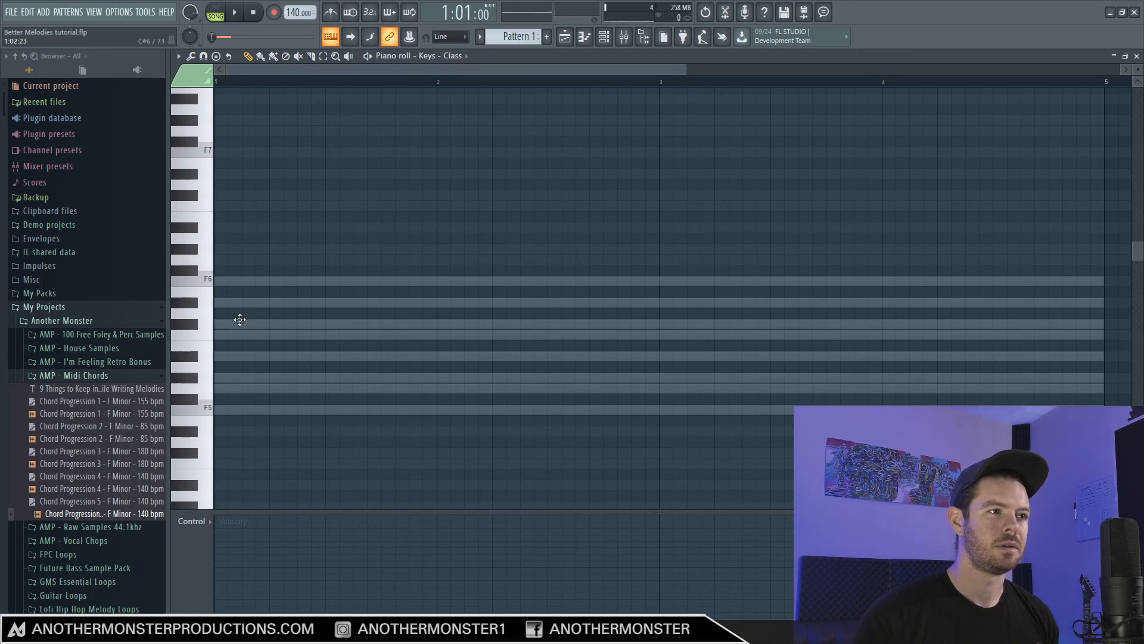
pyautogui.click(228, 335)
pyautogui.press('space')
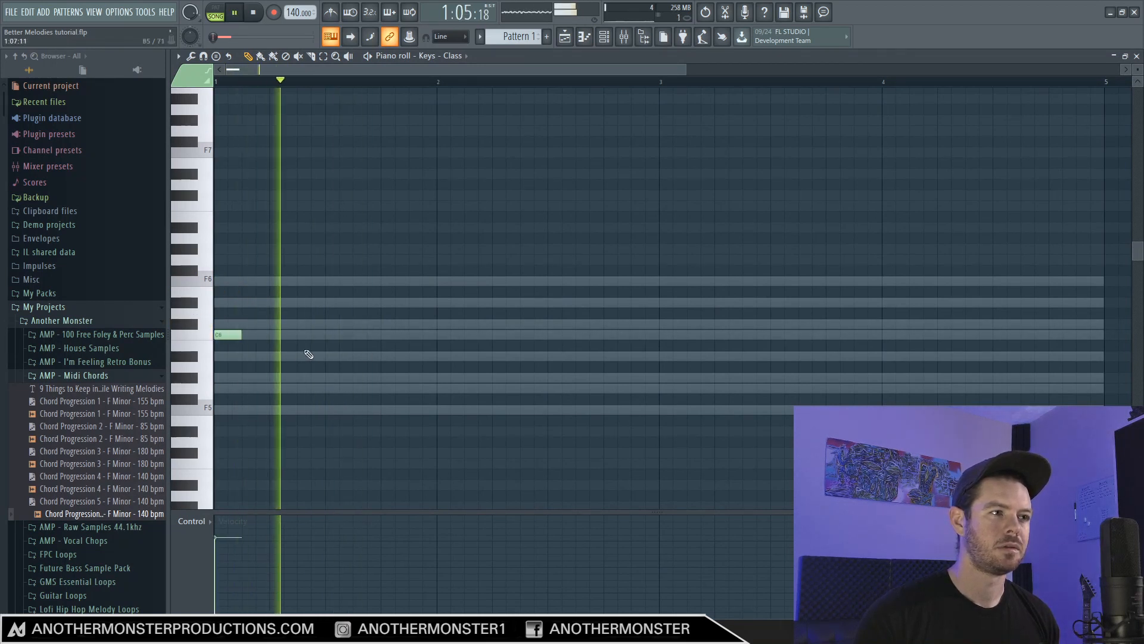
# Try C#6 half a beat after beat 2 in bar 1 during playback, and delete it
pyautogui.click(307, 326)
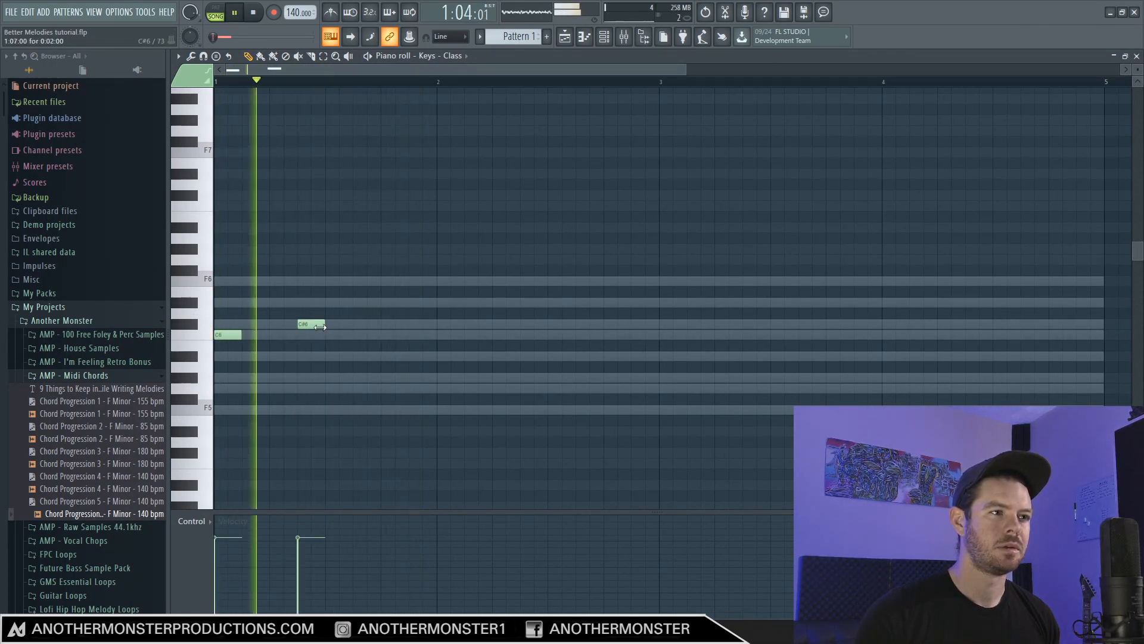
pyautogui.rightClick(309, 324)
pyautogui.press('space')
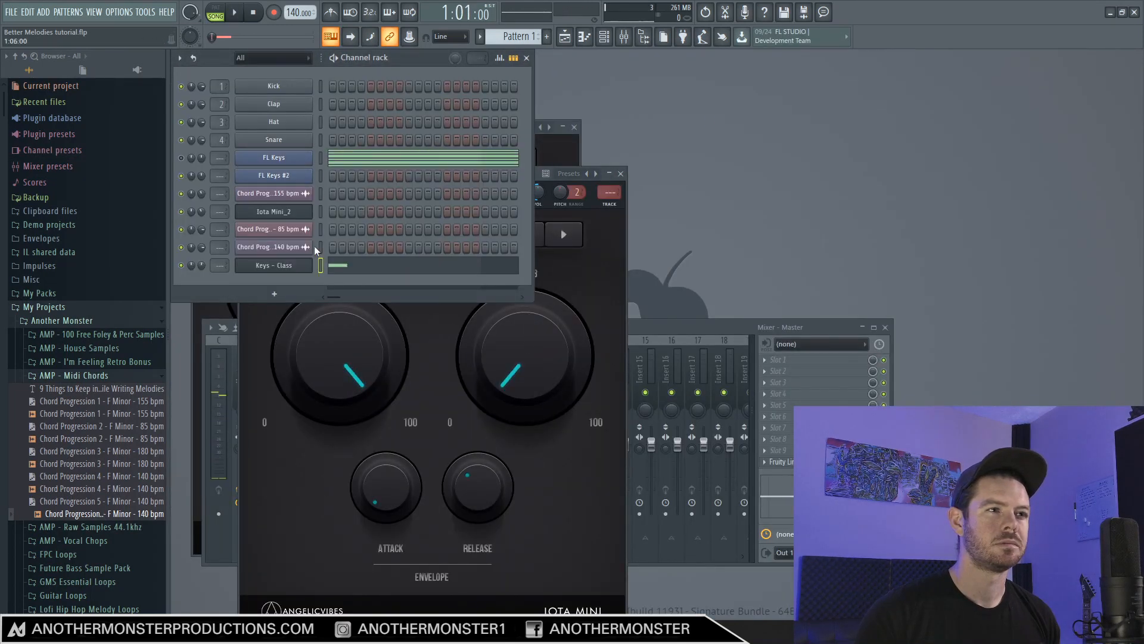
# Reopen the Keys - Class piano roll, try F6 on beat 2 and D#6 on beat 3 of bar 1, and delete the F6
pyautogui.rightClick(257, 269)
pyautogui.click(329, 267)
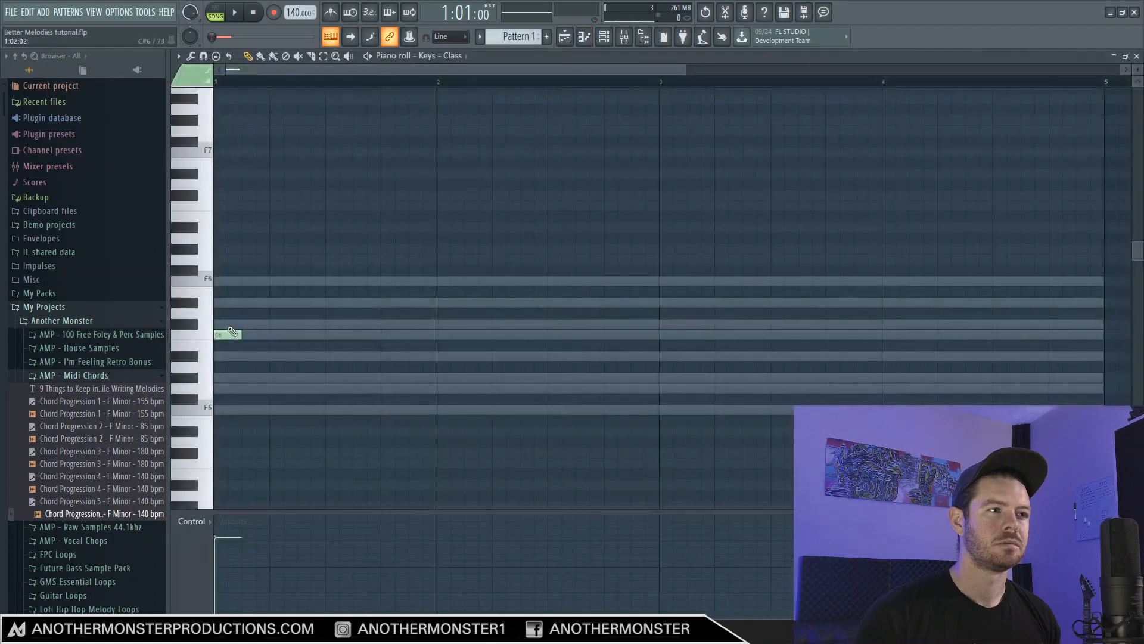
pyautogui.click(273, 281)
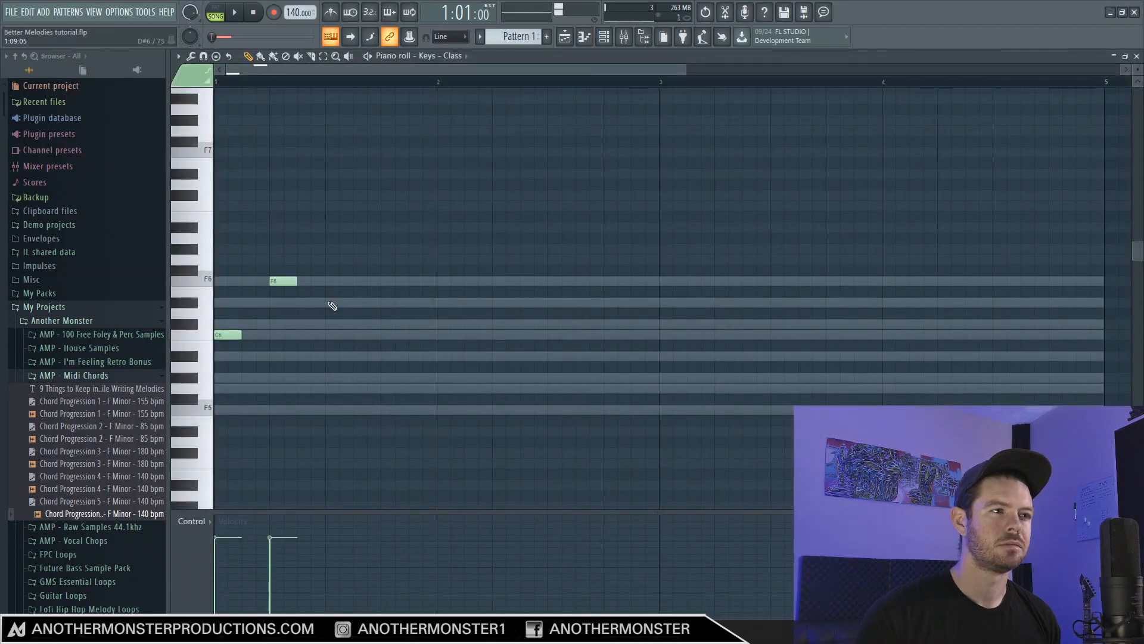
pyautogui.click(331, 303)
pyautogui.press('space')
pyautogui.rightClick(283, 281)
pyautogui.press('space')
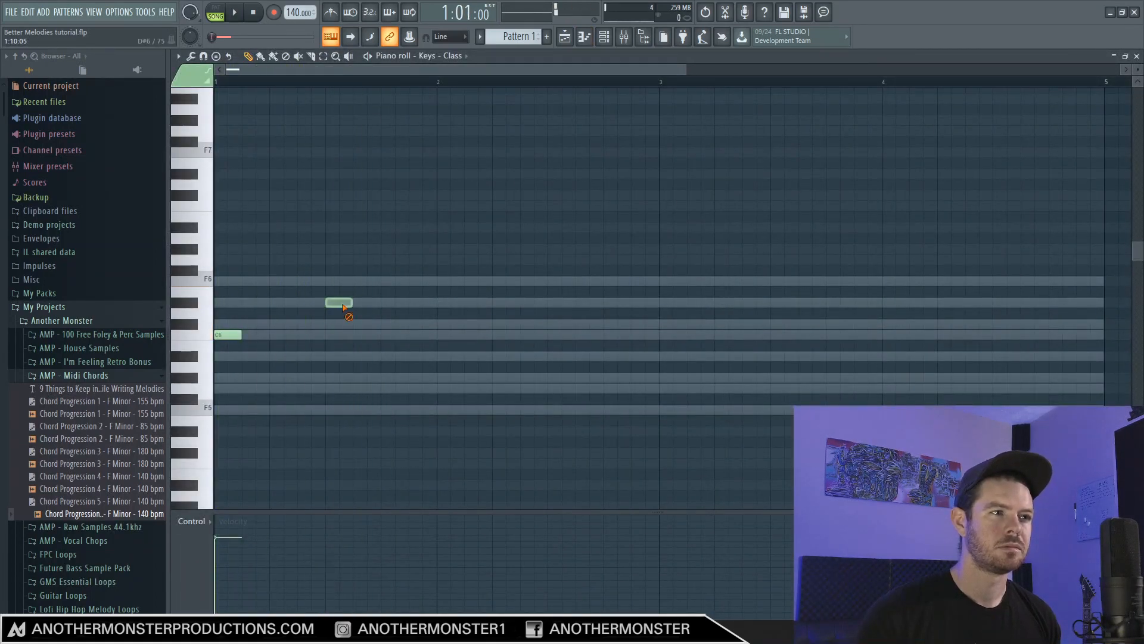
# Try raising the beat 3 note of bar 1 to F6 and adding D#6 on beat 4, playing it with the chords
pyautogui.moveTo(334, 303); pyautogui.dragTo(329, 285)
pyautogui.press('space')
pyautogui.click(387, 302)
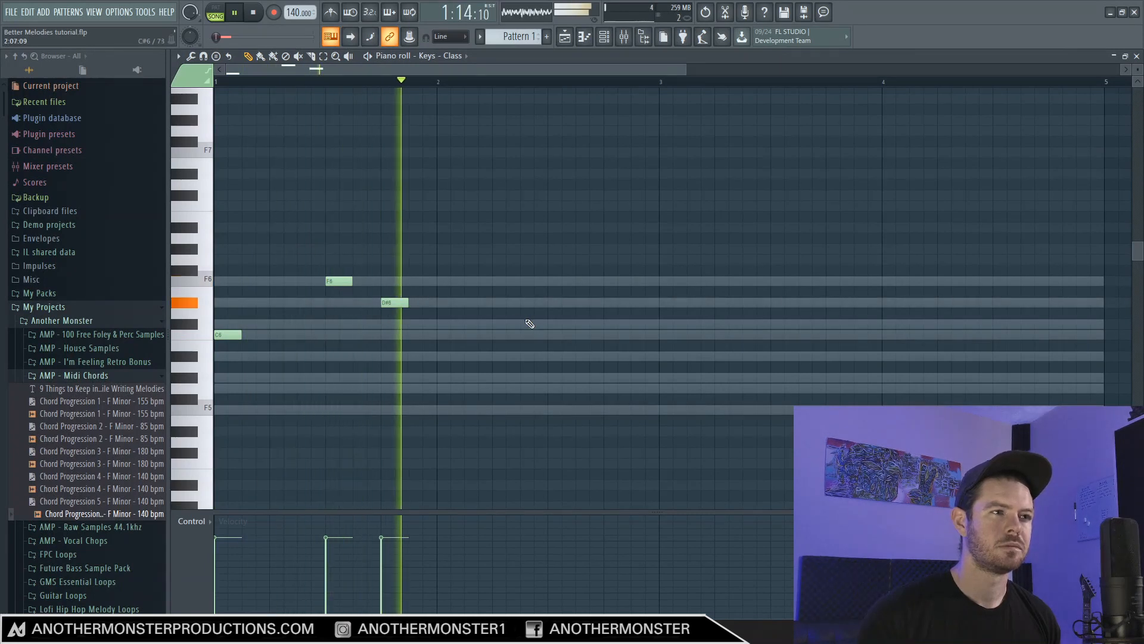
pyautogui.press('space')
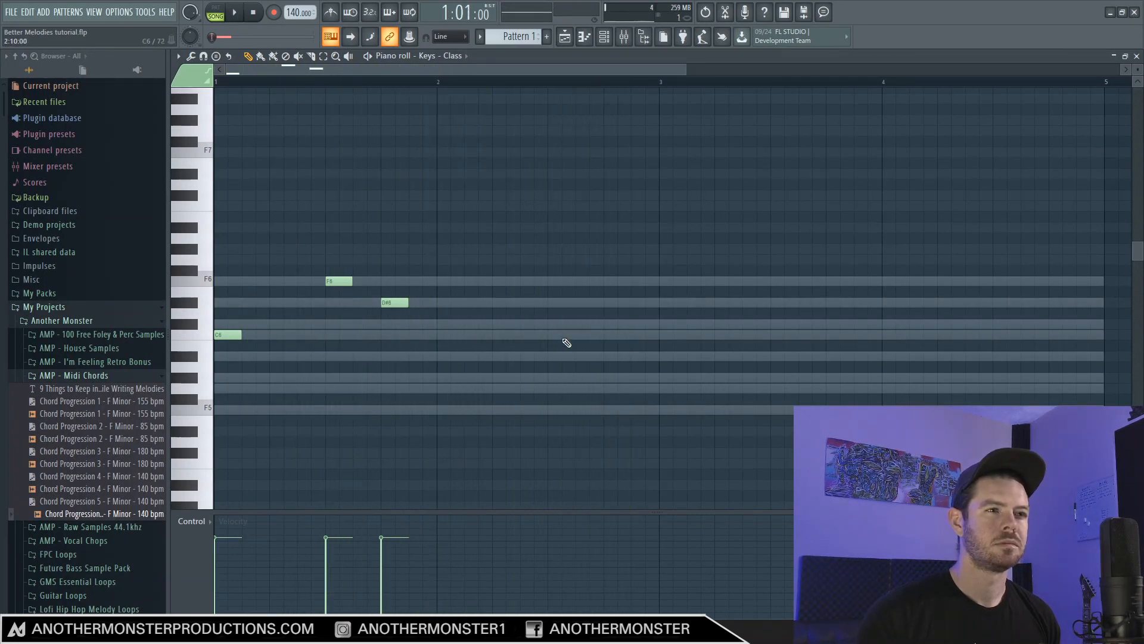
# Try A#5 at the start of bar 3, lower it to G#5, add A#5 on beat 4 and play the loop
pyautogui.click(661, 356)
pyautogui.press('space')
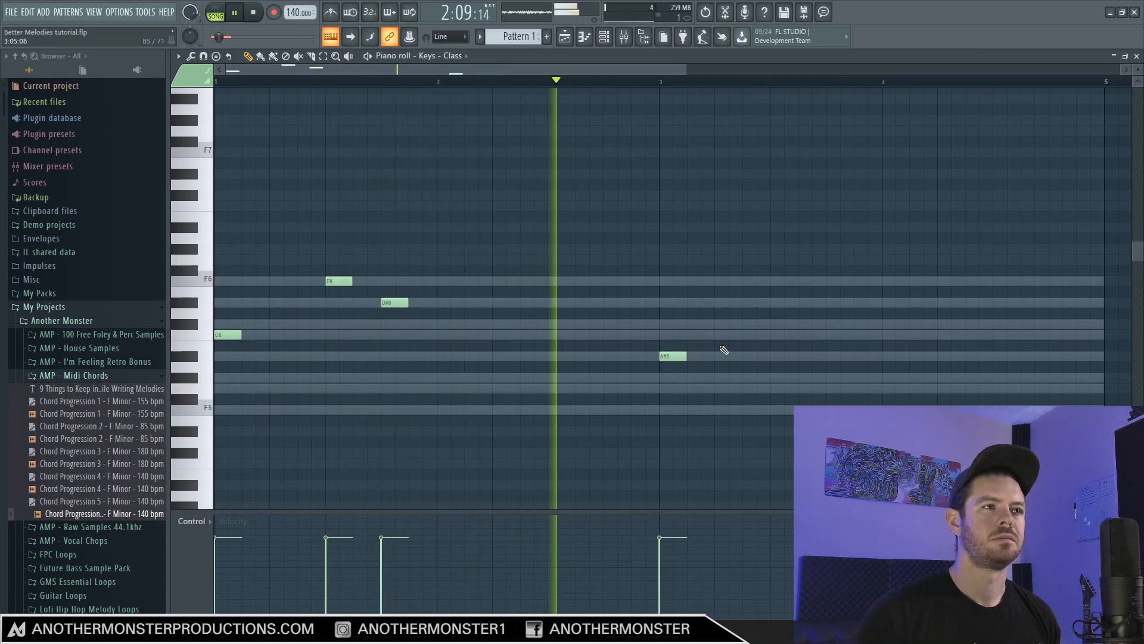
pyautogui.press('space')
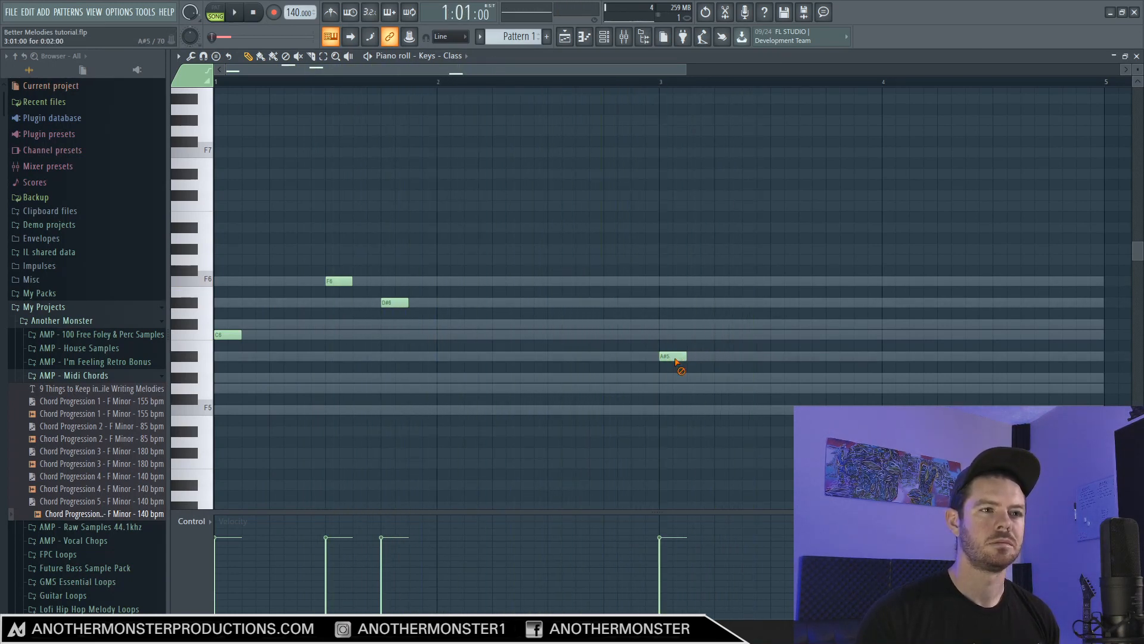
pyautogui.moveTo(661, 357); pyautogui.dragTo(661, 378)
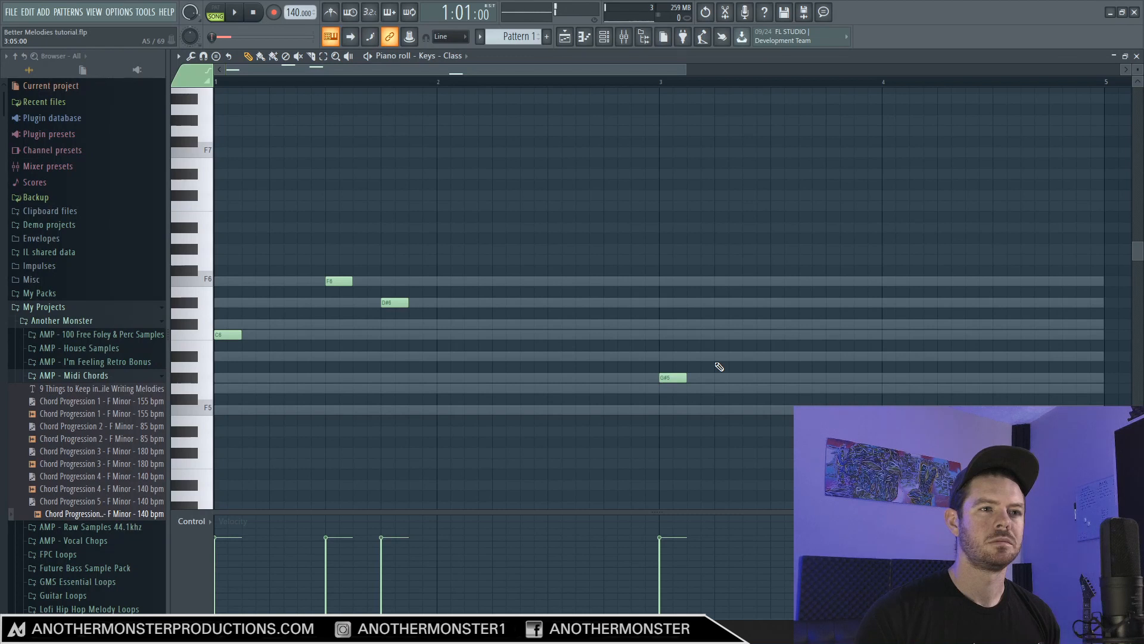
pyautogui.press('space')
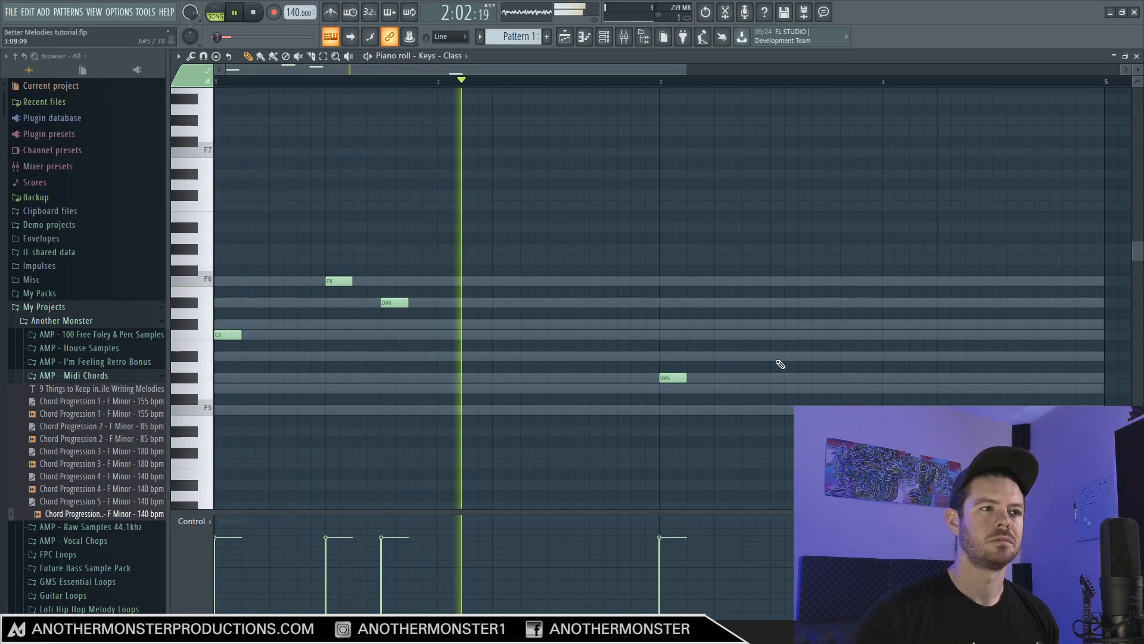
pyautogui.click(829, 357)
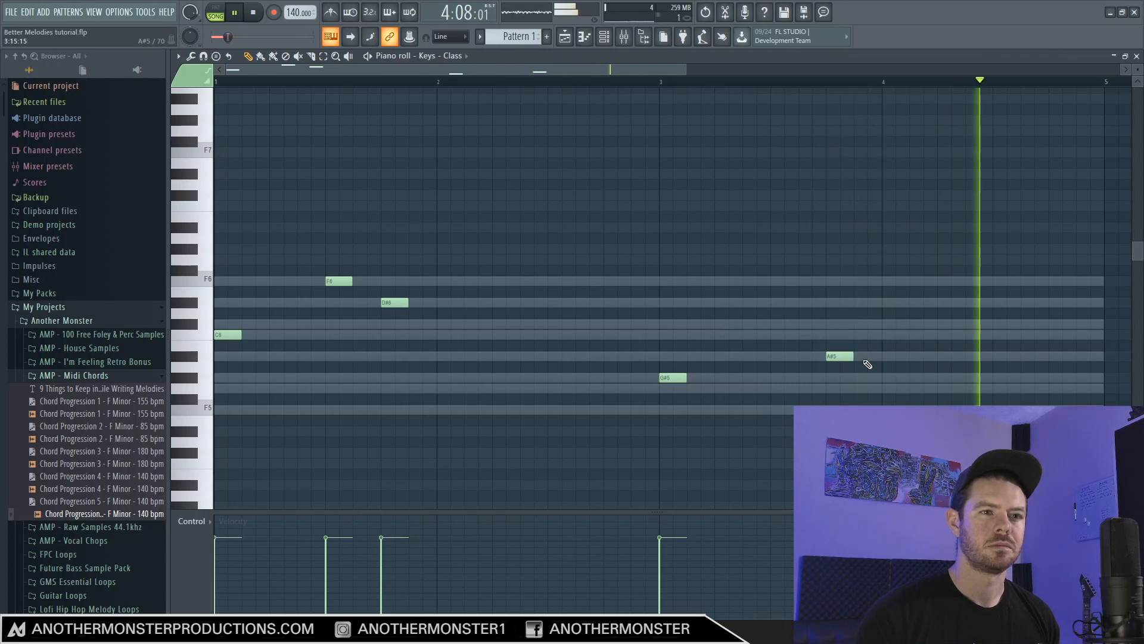
pyautogui.press('space')
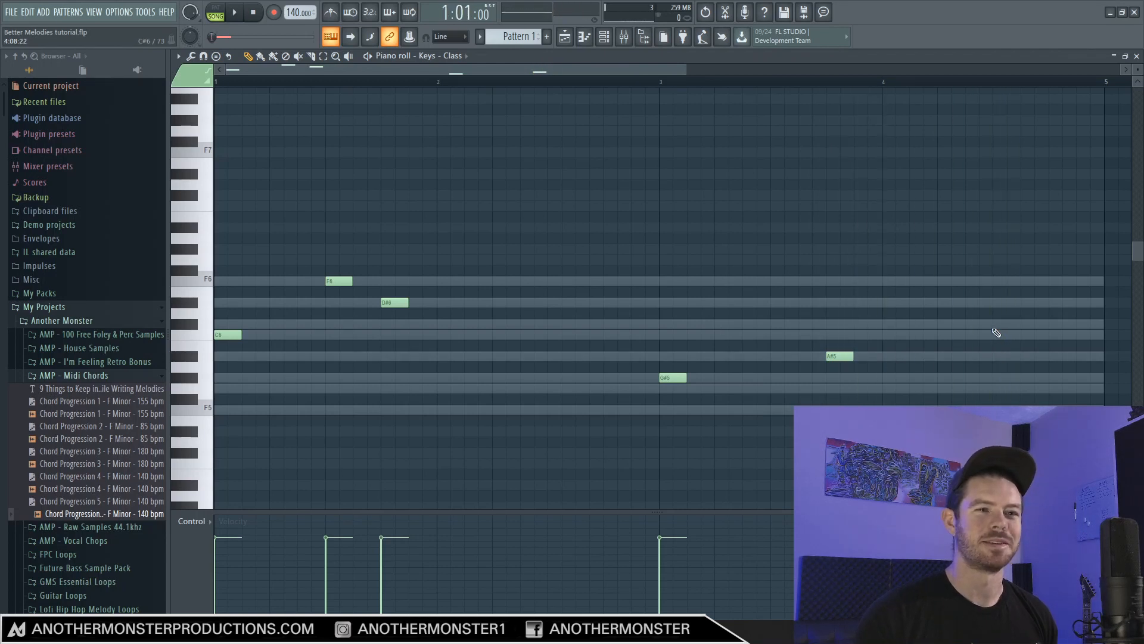
# Delete every melody note in bars 1 and 3 to start over with an empty piano roll
pyautogui.rightClick(840, 357)
pyautogui.rightClick(673, 377)
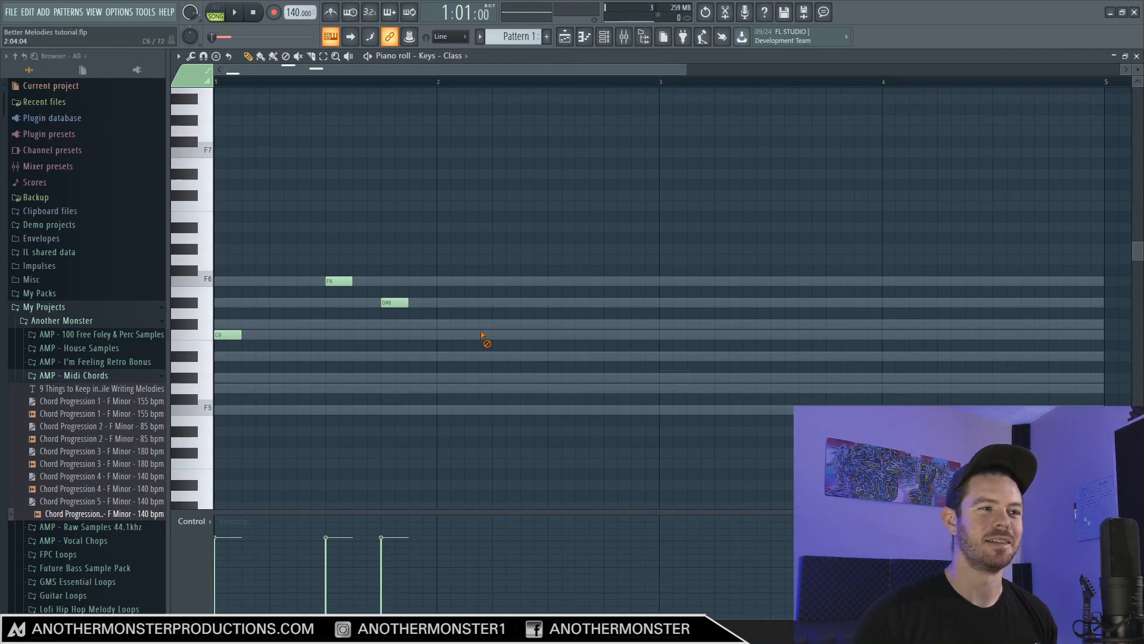
pyautogui.rightClick(394, 302)
pyautogui.rightClick(339, 281)
pyautogui.rightClick(227, 335)
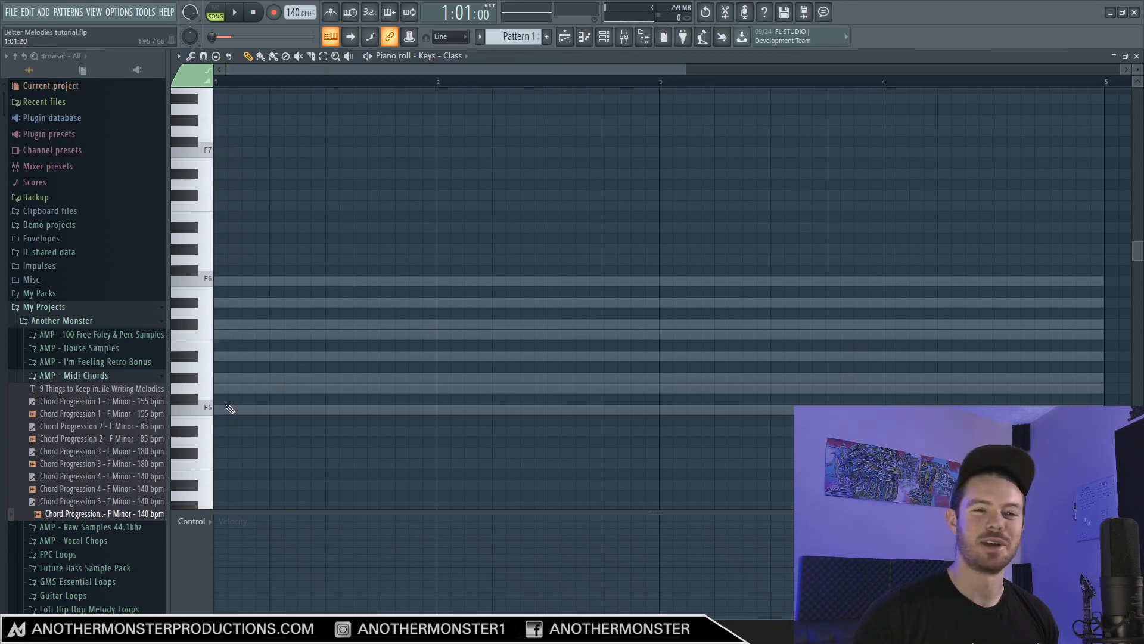
# Start bar 1 with F5, try G#5 on beat 4, replace it with G5 and play it with the chords
pyautogui.click(222, 410)
pyautogui.press('space')
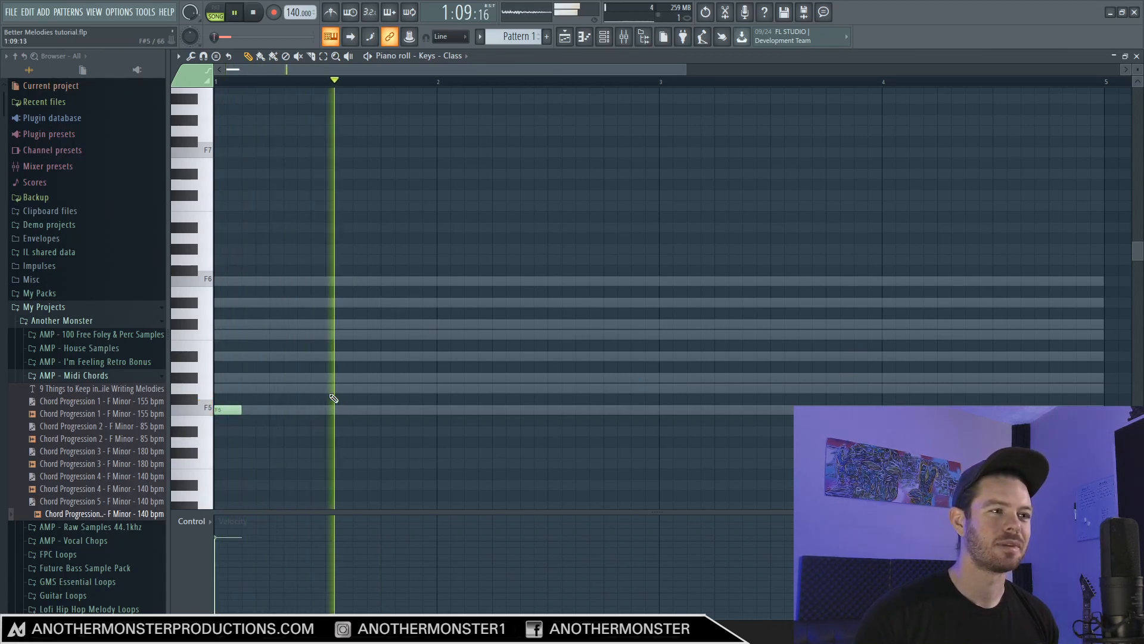
pyautogui.press('space')
pyautogui.click(384, 379)
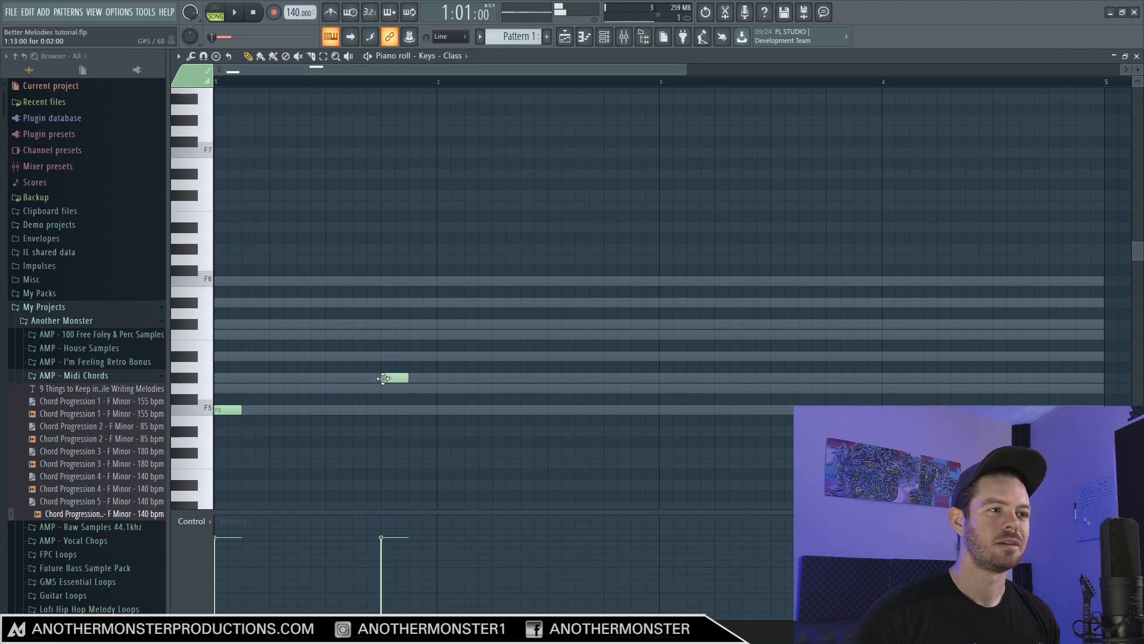
pyautogui.rightClick(389, 381)
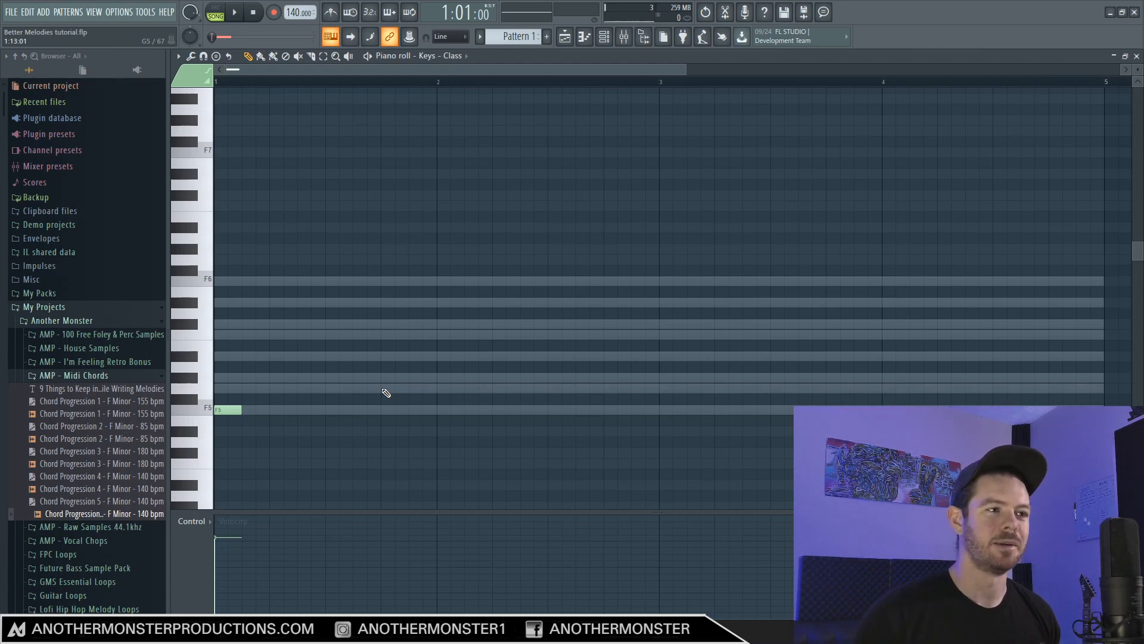
pyautogui.click(384, 390)
pyautogui.press('space')
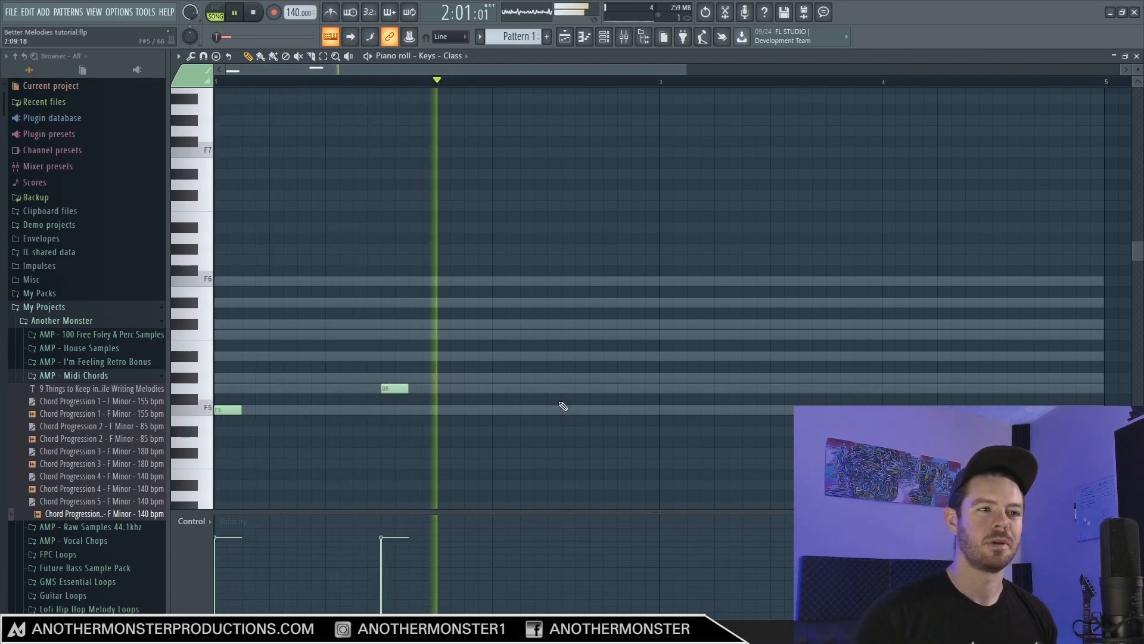
# Add a note at the start of bar 3, lower it from F#5 to D#5 and play the melody from bar 3
pyautogui.click(664, 400)
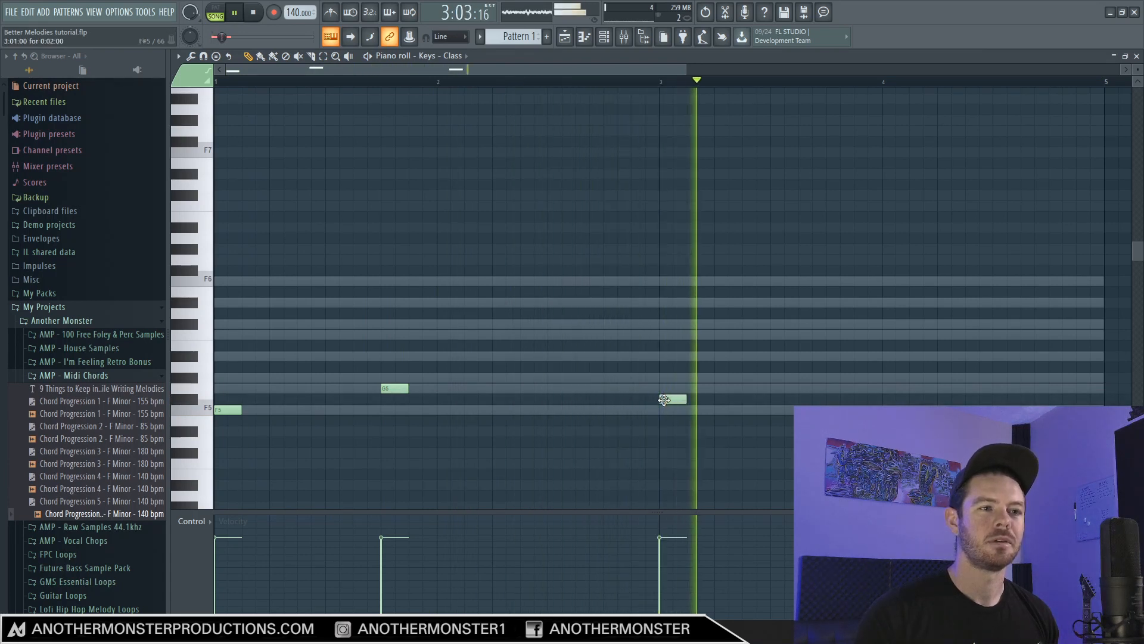
pyautogui.moveTo(664, 399); pyautogui.dragTo(664, 430)
pyautogui.press('space')
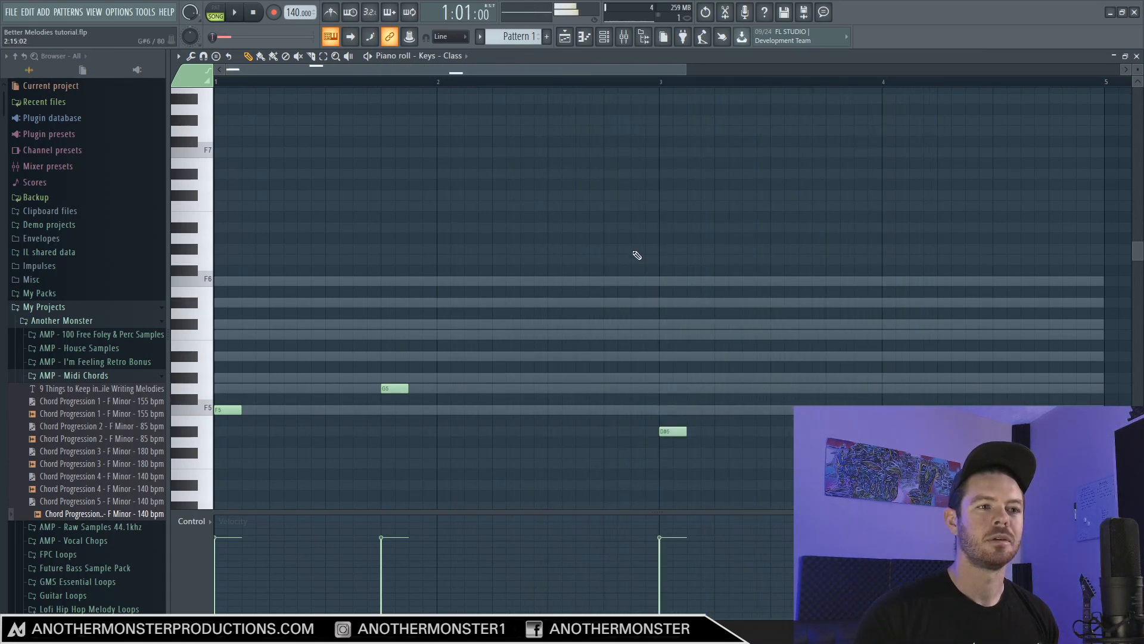
pyautogui.click(658, 82)
pyautogui.press('space')
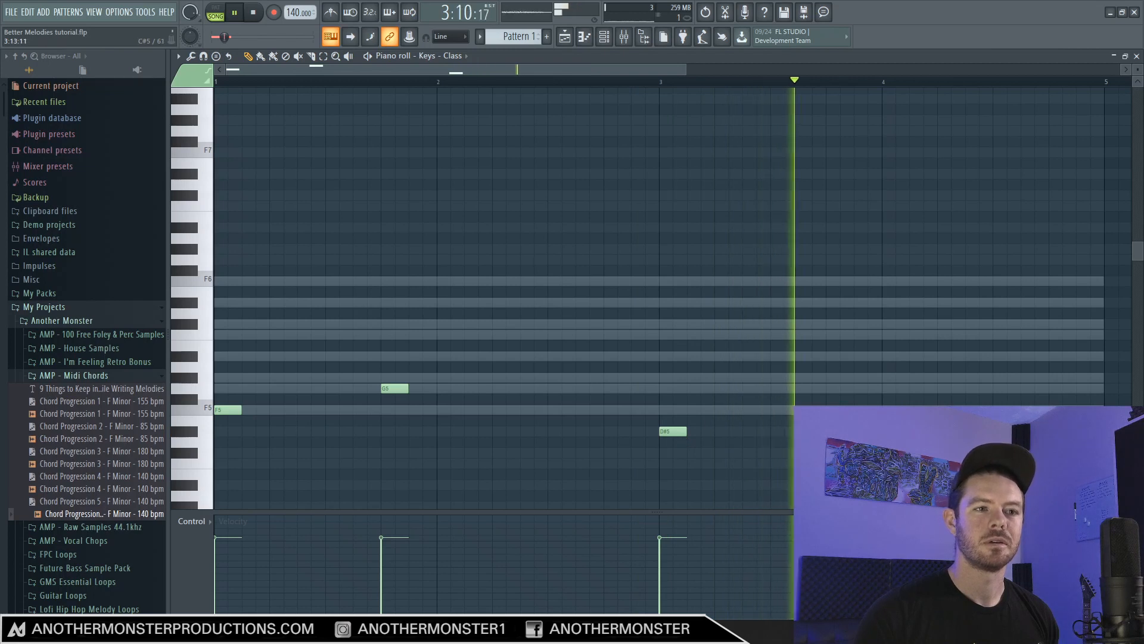
pyautogui.press('space')
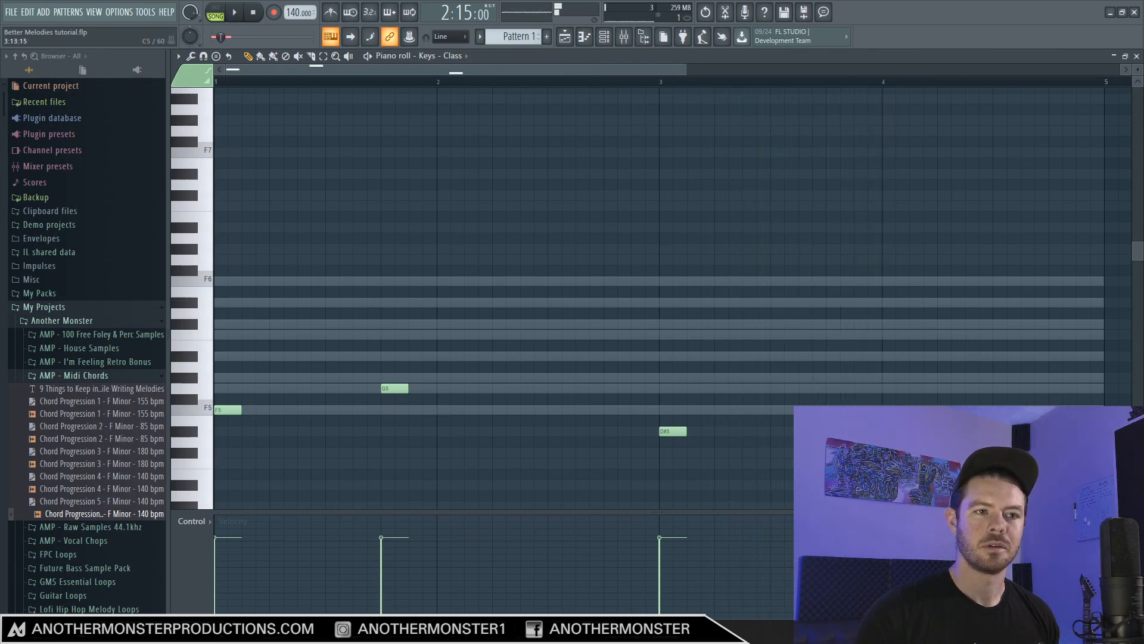
pyautogui.press('space')
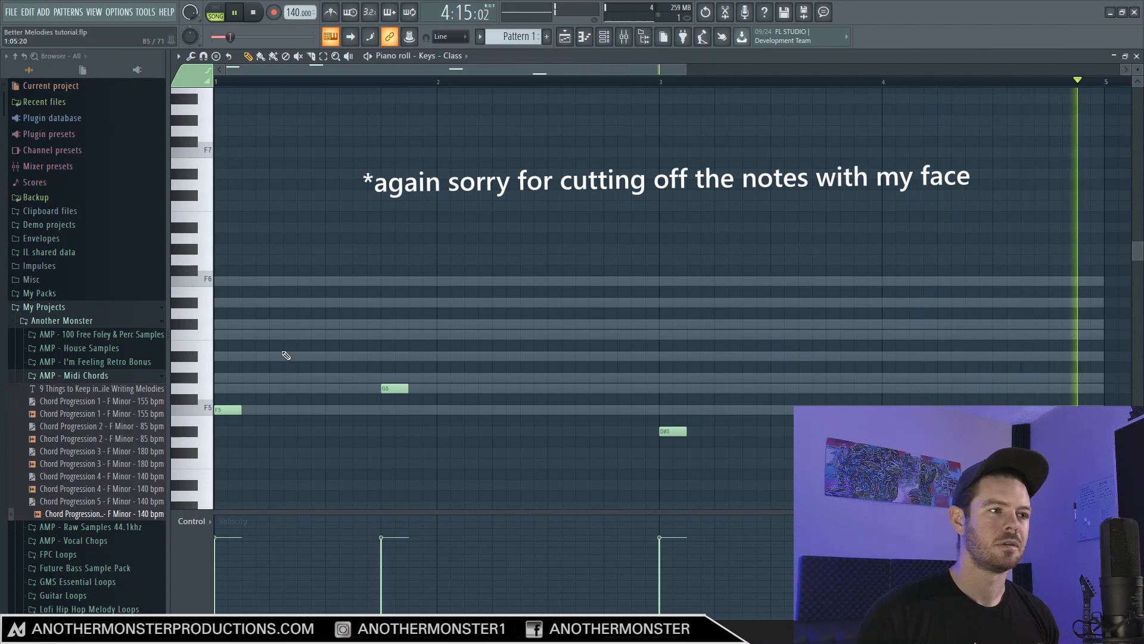
# Try C#6 on beat 2 of bar 1 during playback, delete it, add A#5 on beat 3 and replay from bar 1
pyautogui.click(270, 323)
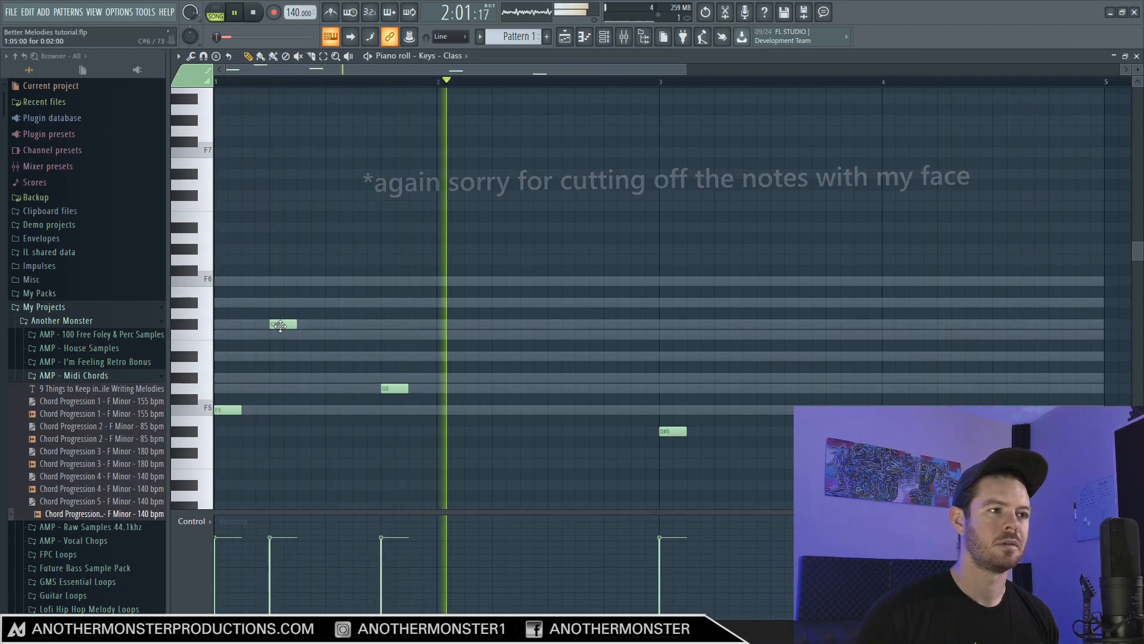
pyautogui.rightClick(279, 325)
pyautogui.click(327, 356)
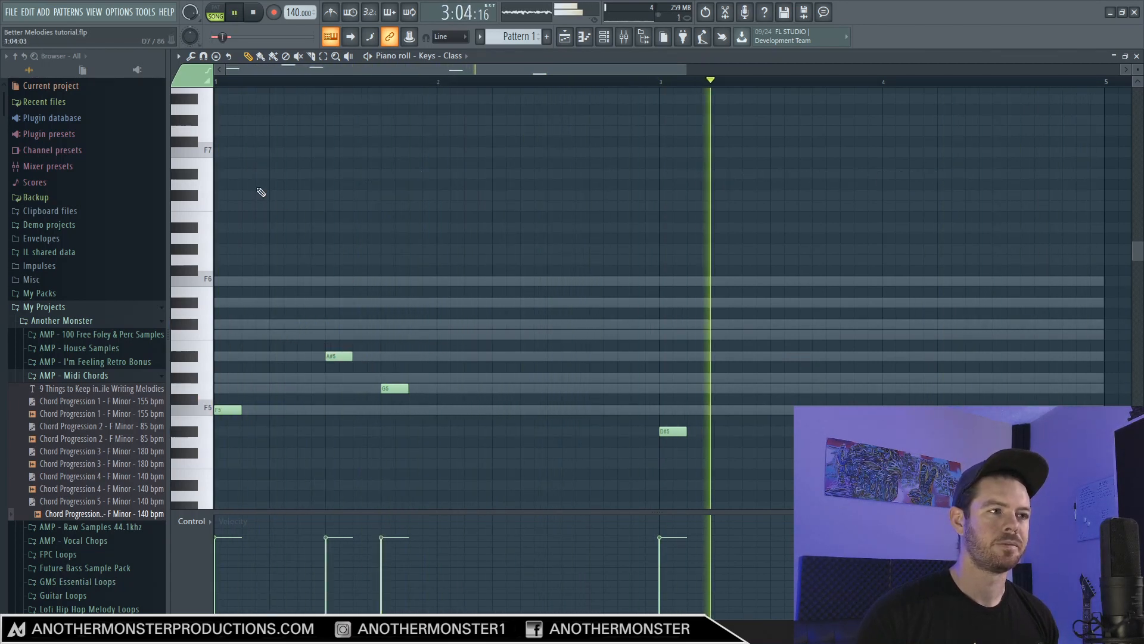
pyautogui.click(211, 83)
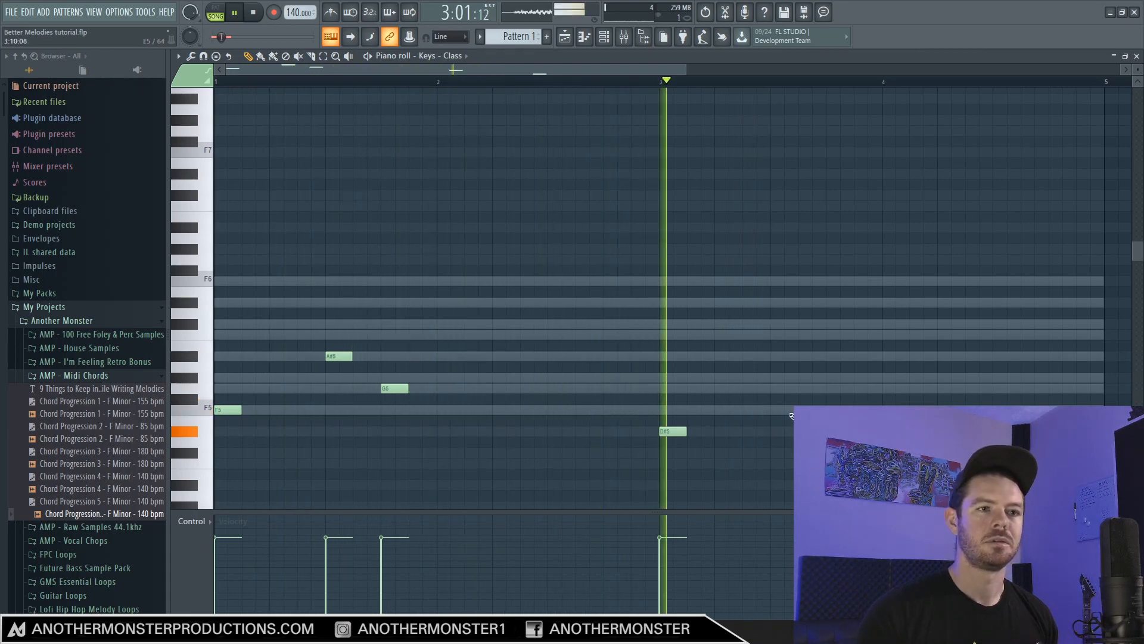
# Add G#5 on beat 2 and G5 on beat 3 of bar 3, replaying the phrase with the chords
pyautogui.click(717, 379)
pyautogui.press('space')
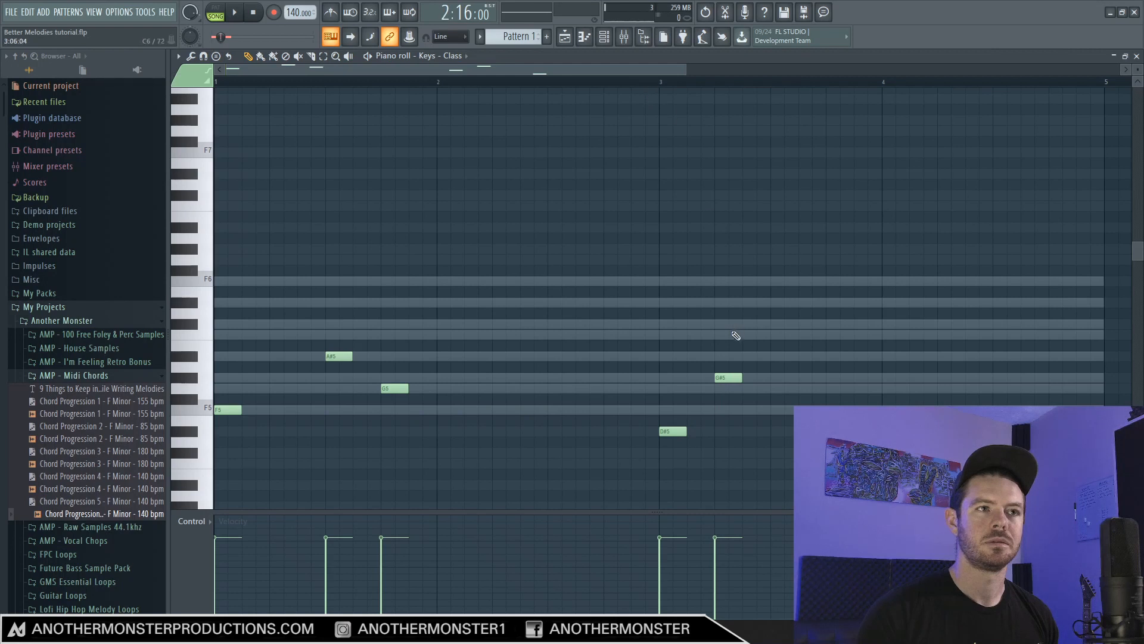
pyautogui.press('space')
pyautogui.press('space')
pyautogui.click(777, 389)
pyautogui.press('space')
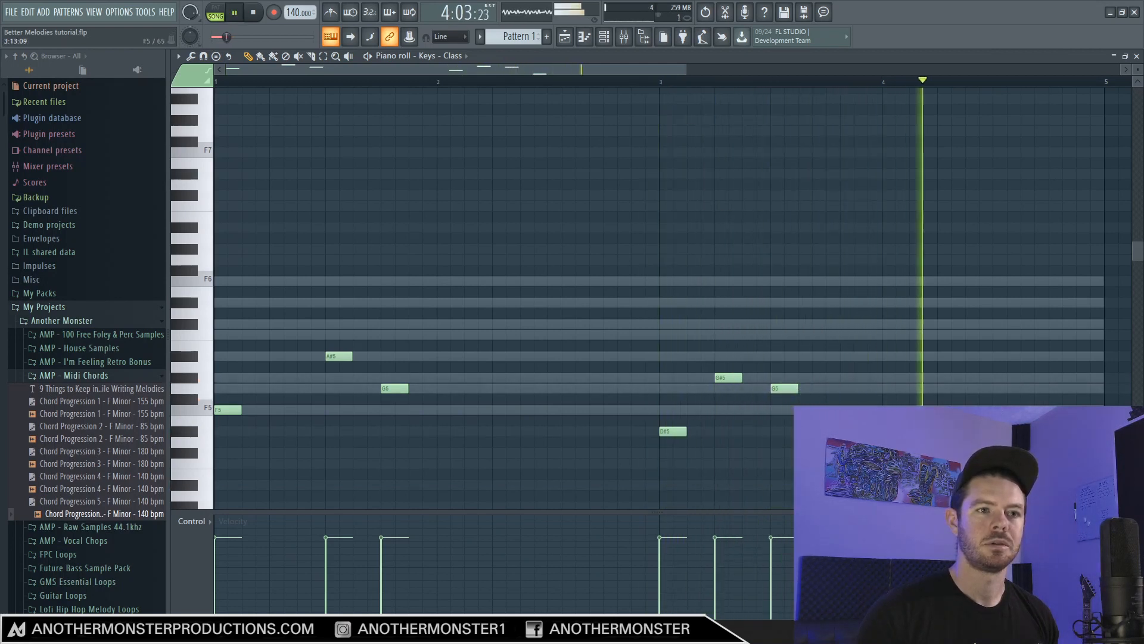
pyautogui.press('space')
pyautogui.press('space')
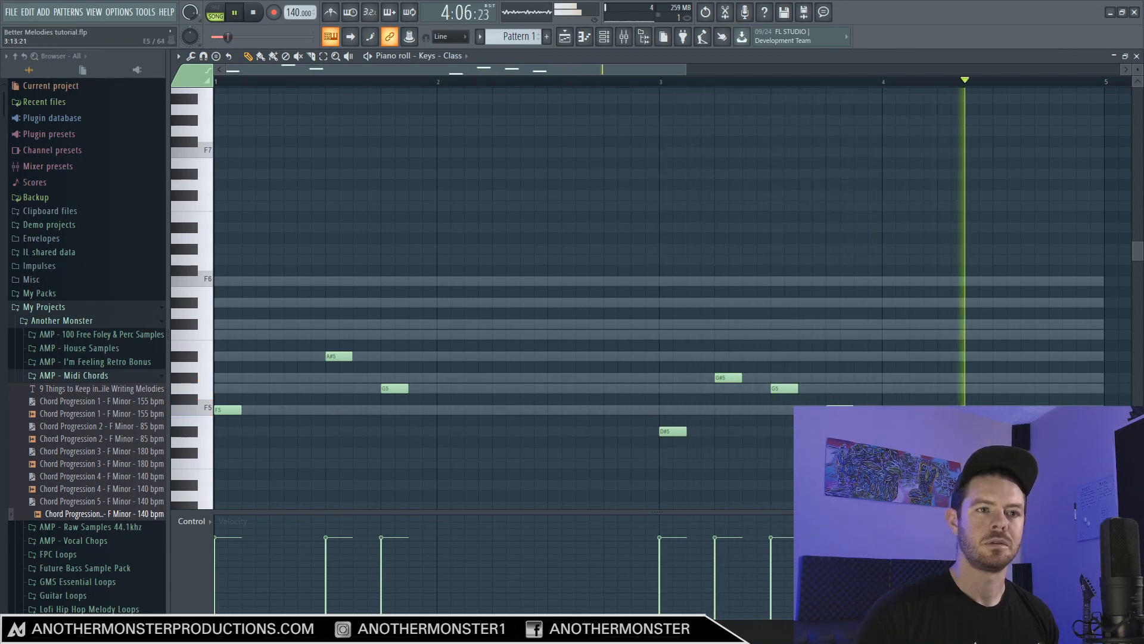
# Place A#5 on beat 4 of bar 3, try it at C6 during playback, and put it back at A#5
pyautogui.press('space')
pyautogui.click(834, 356)
pyautogui.press('space')
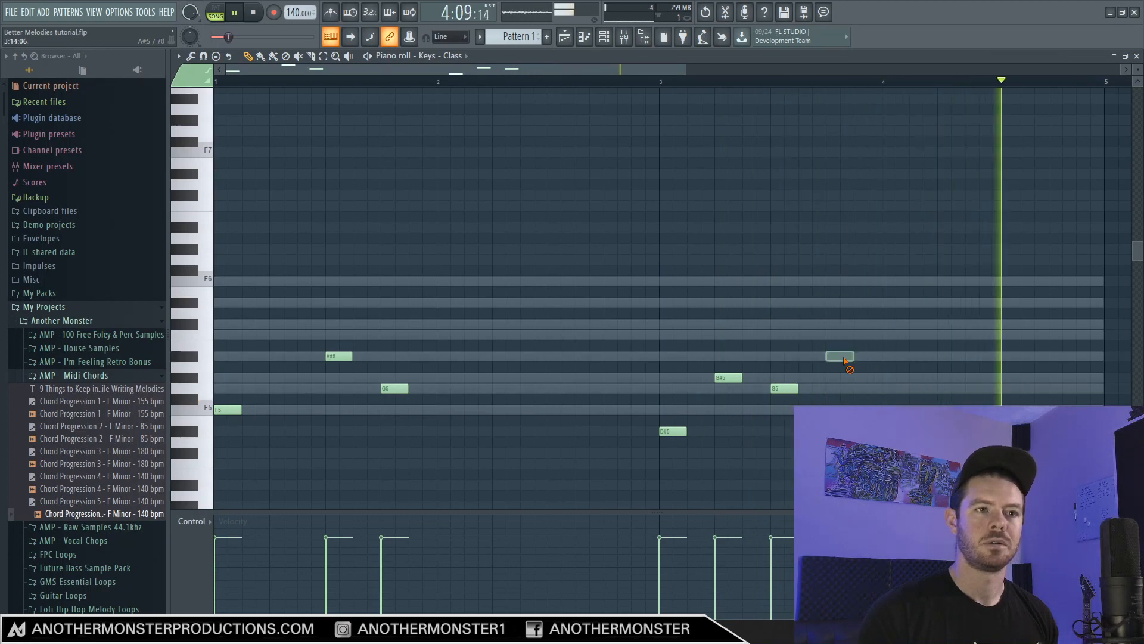
pyautogui.moveTo(843, 356); pyautogui.dragTo(844, 334)
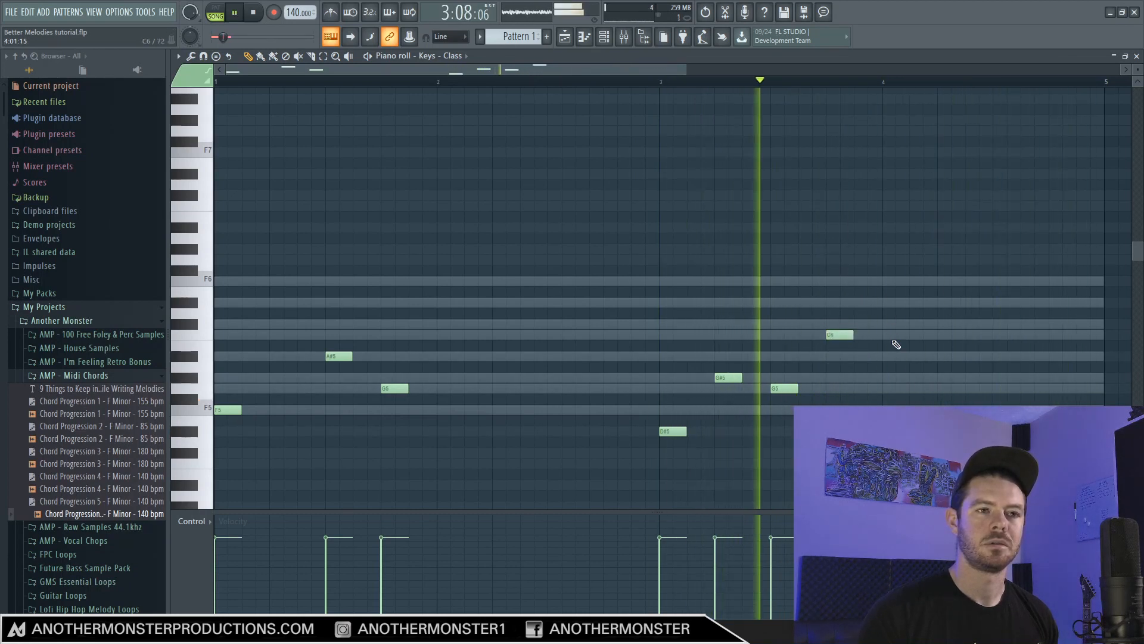
pyautogui.press('space')
pyautogui.rightClick(842, 334)
pyautogui.click(829, 356)
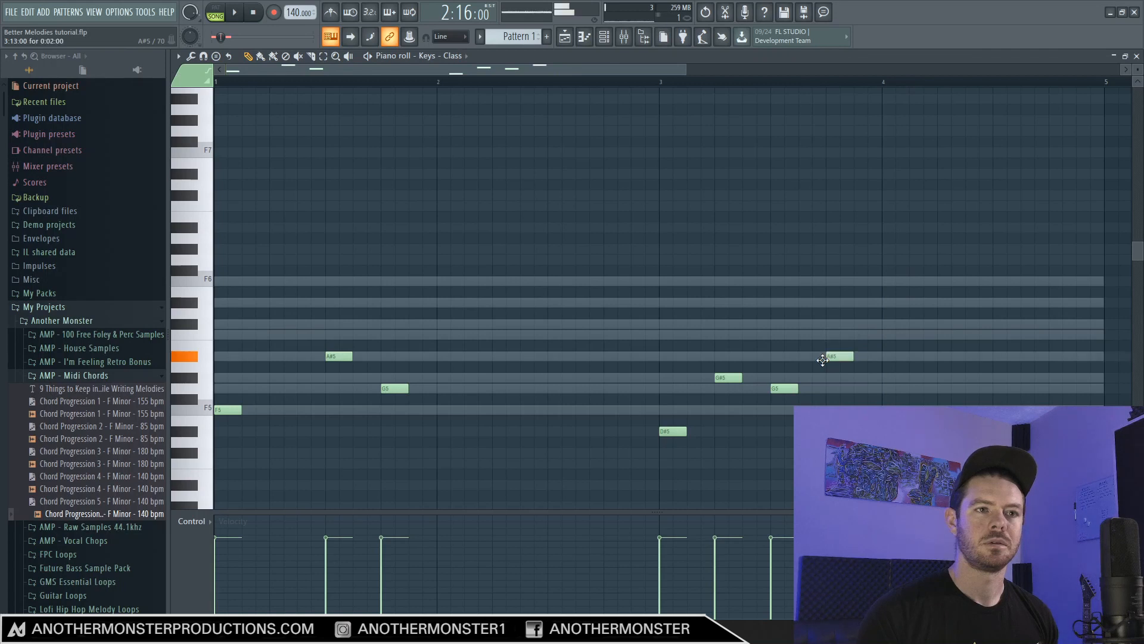
# Add C6 at the start of bar 4, shift it to beat 3 during playback and listen to the looped melody
pyautogui.click(890, 336)
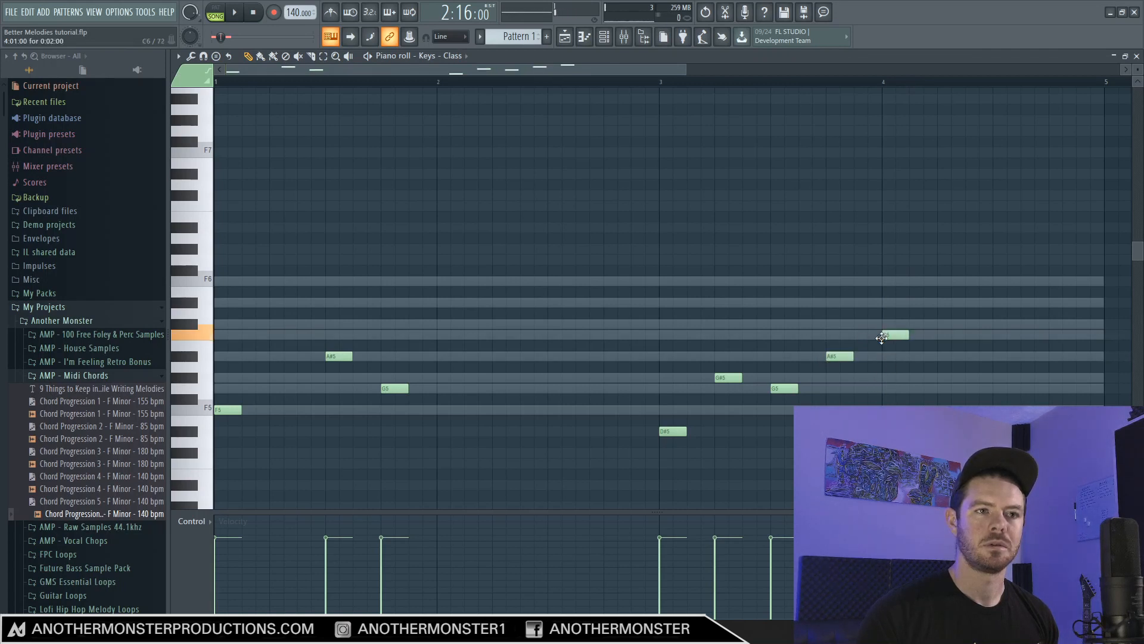
pyautogui.press('space')
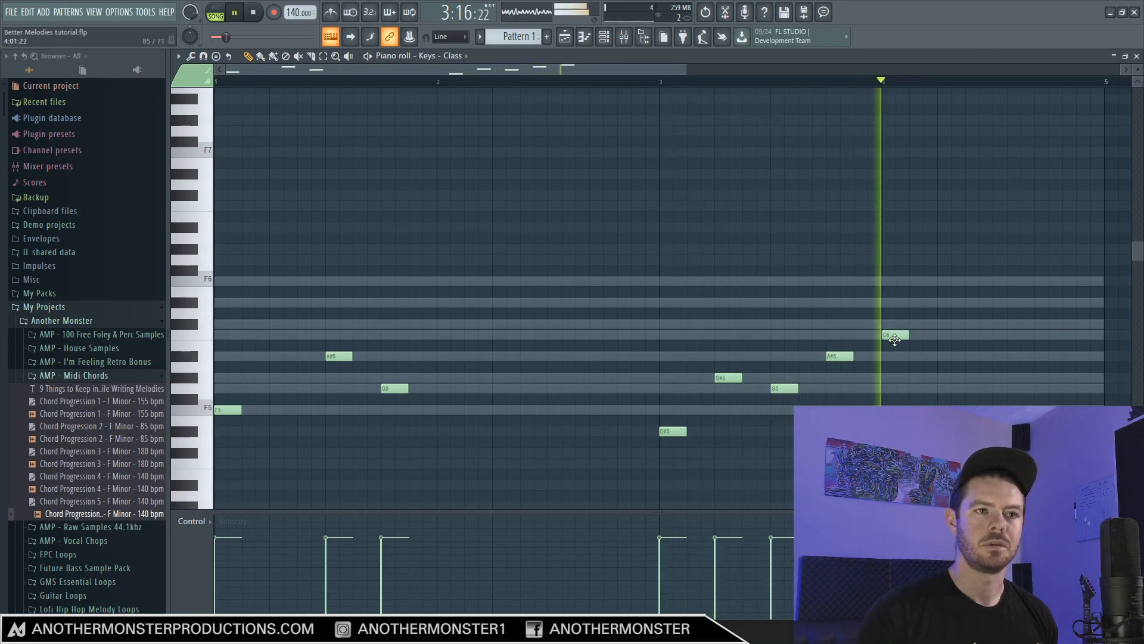
pyautogui.moveTo(895, 334); pyautogui.dragTo(999, 334)
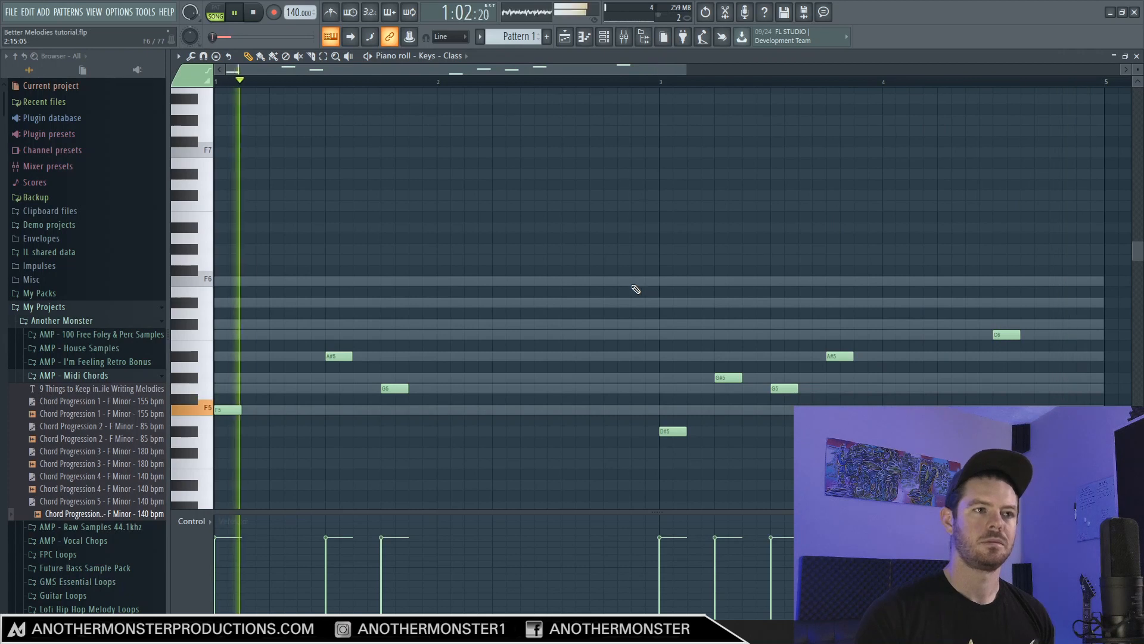
pyautogui.press('space')
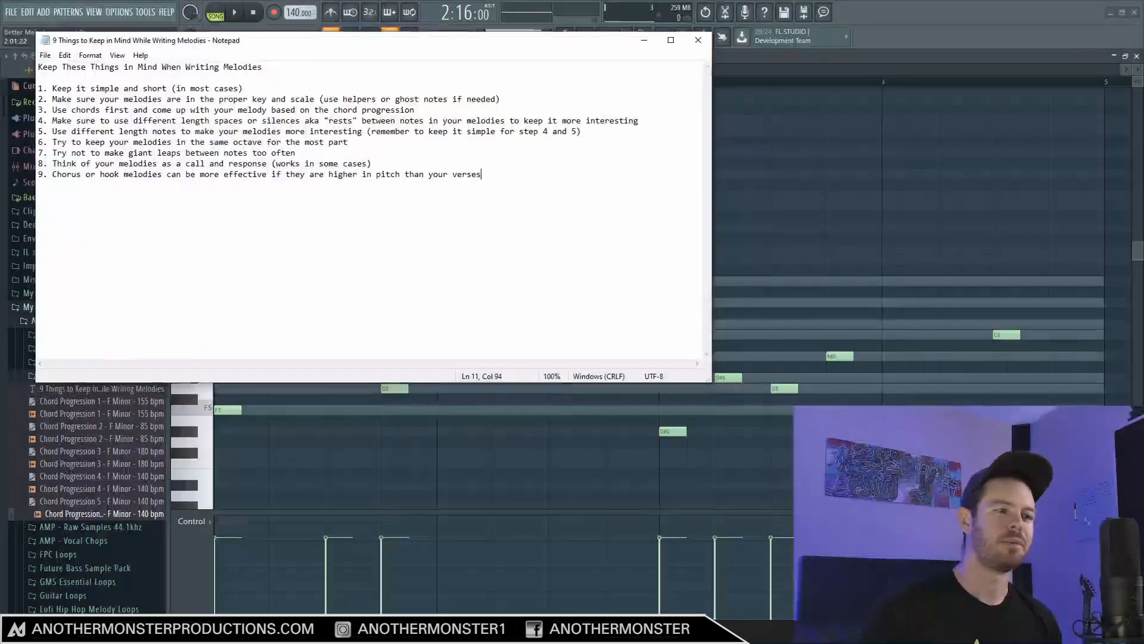
# Review the 9 Things to Keep in Mind While Writing Melodies list in Notepad and return to the piano roll
pyautogui.moveTo(388, 49); pyautogui.dragTo(547, 146)
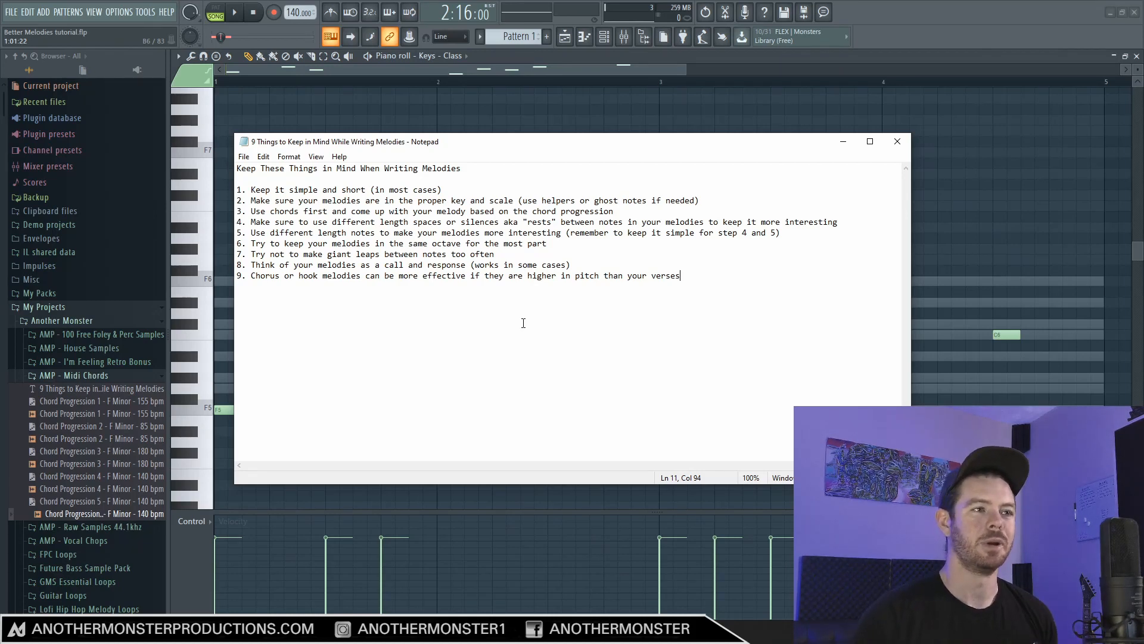
pyautogui.click(376, 70)
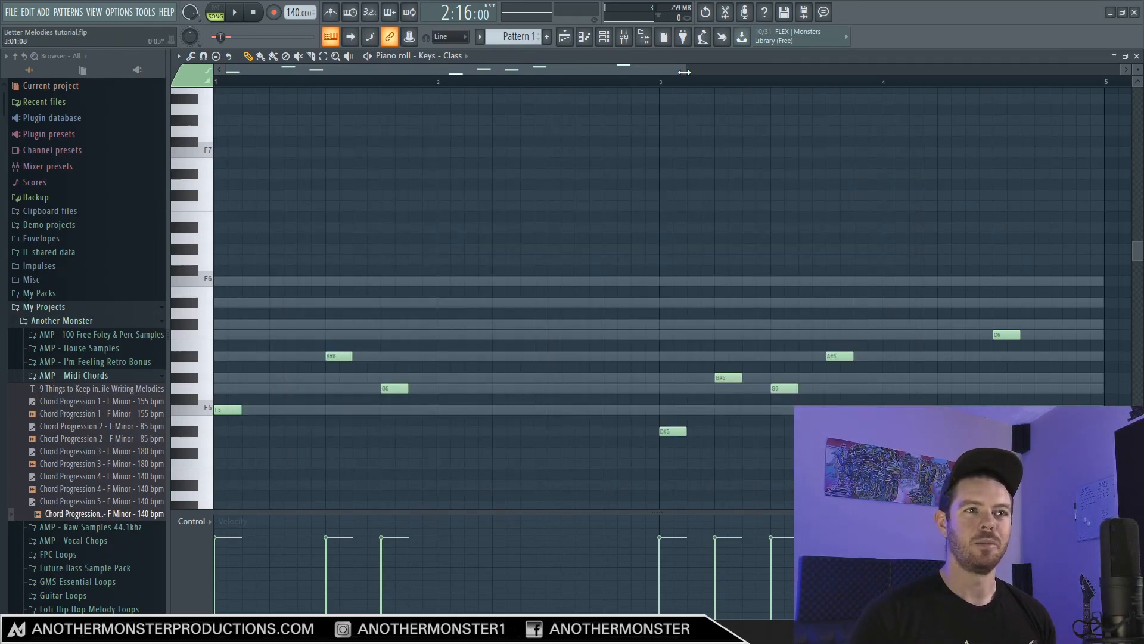
pyautogui.moveTo(684, 72); pyautogui.dragTo(688, 72)
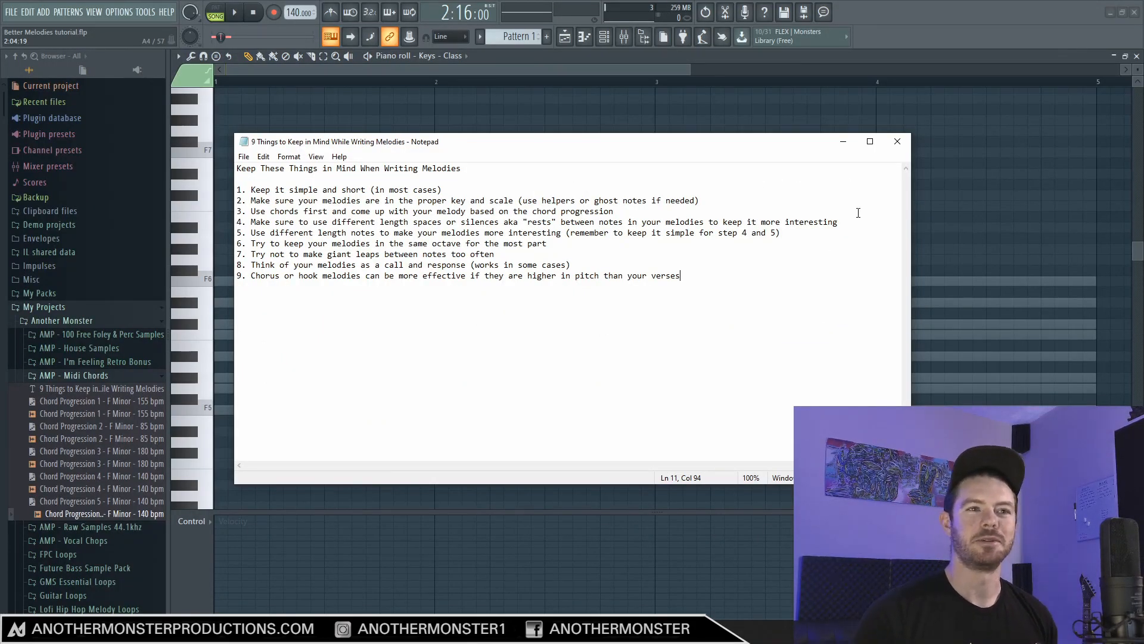
pyautogui.click(848, 147)
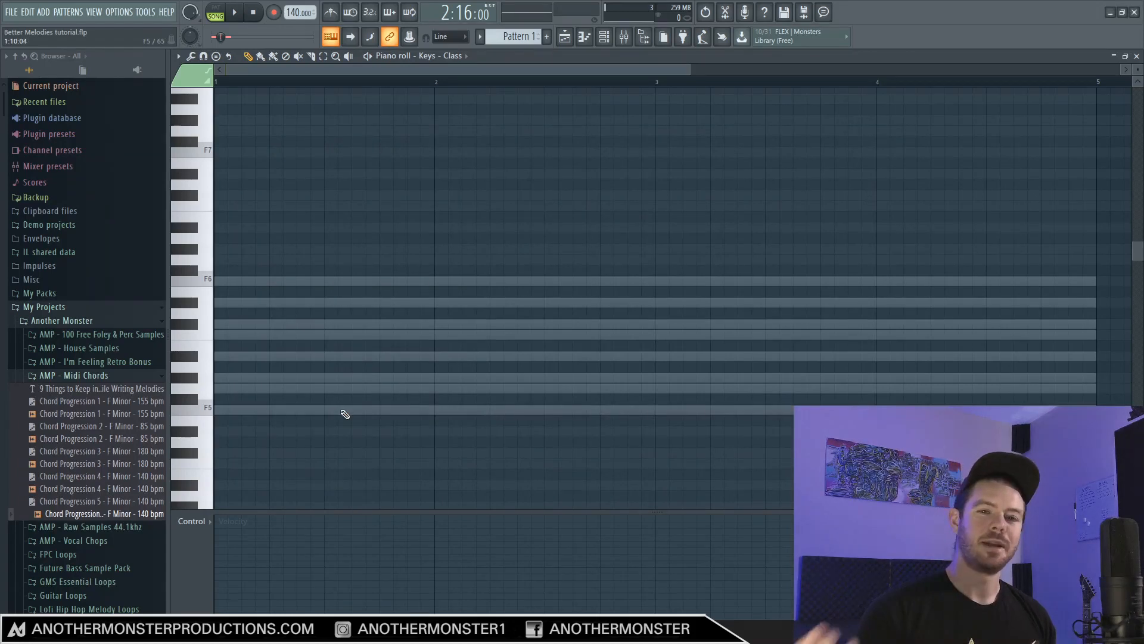